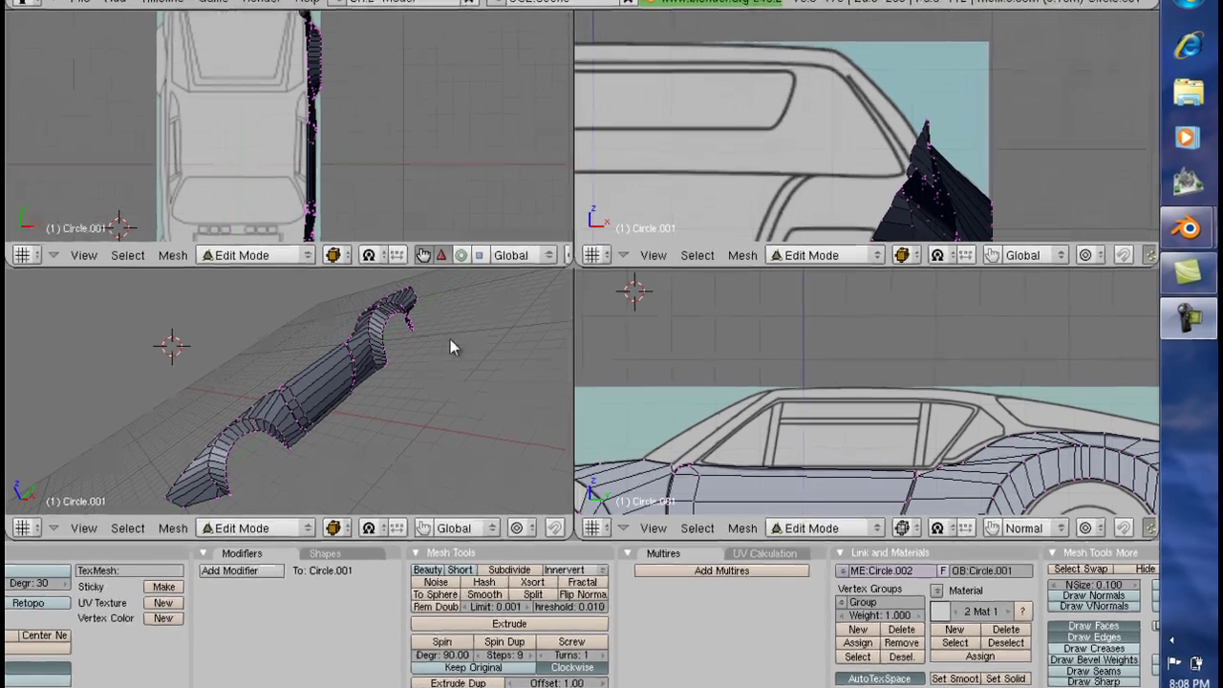
# Step: Orbit to a side-on view and zoom in on the rear window and rear wheel arch
pyautogui.moveTo(467, 346); pyautogui.dragTo(447, 363, button='middle')
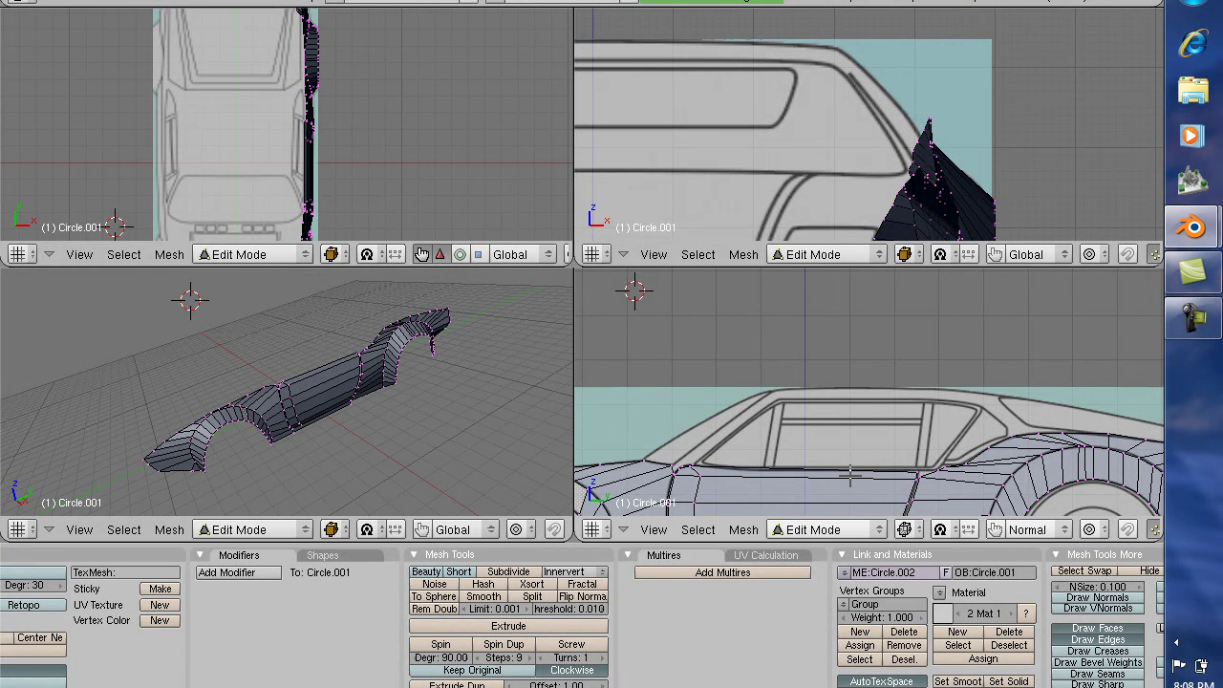
pyautogui.scroll(-4, 765, 430)
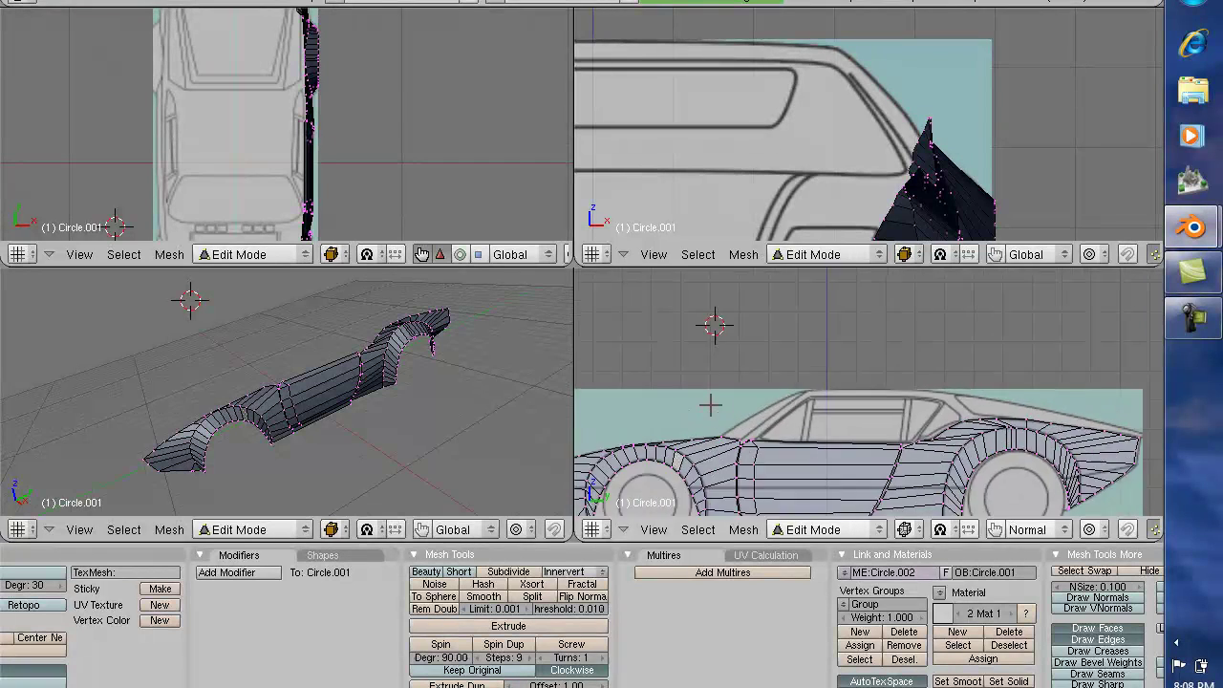
pyautogui.scroll(2, 894, 490)
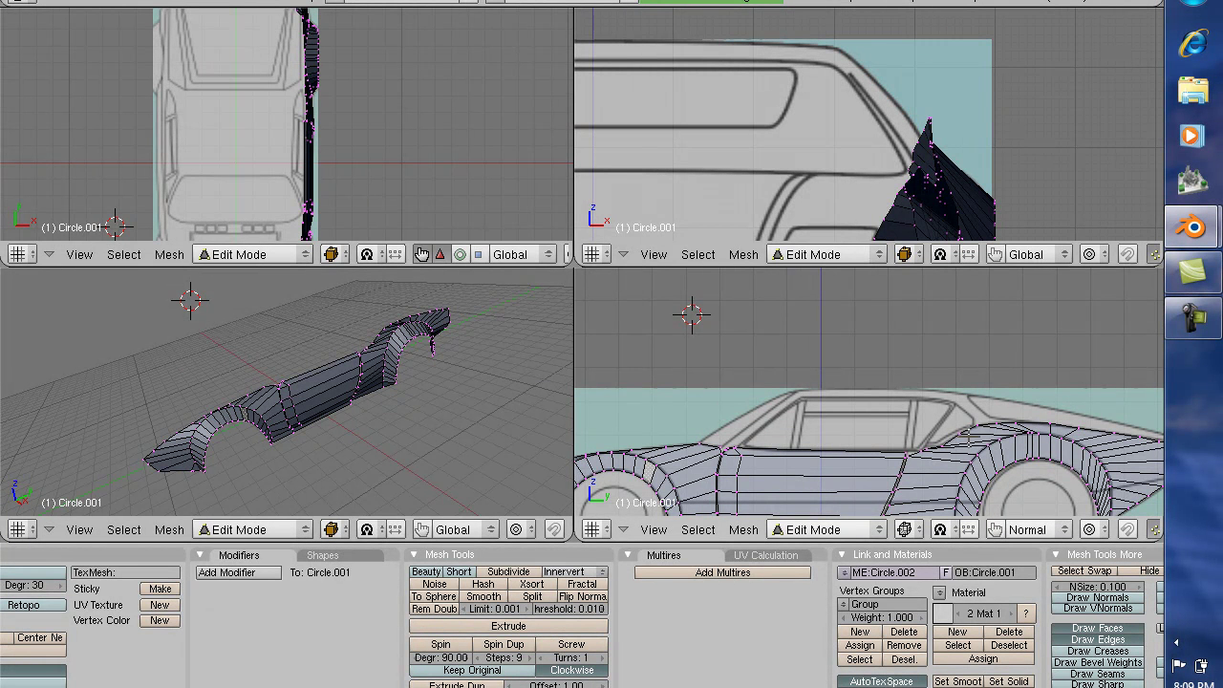
pyautogui.scroll(2, 968, 435)
pyautogui.scroll(-2, 956, 387)
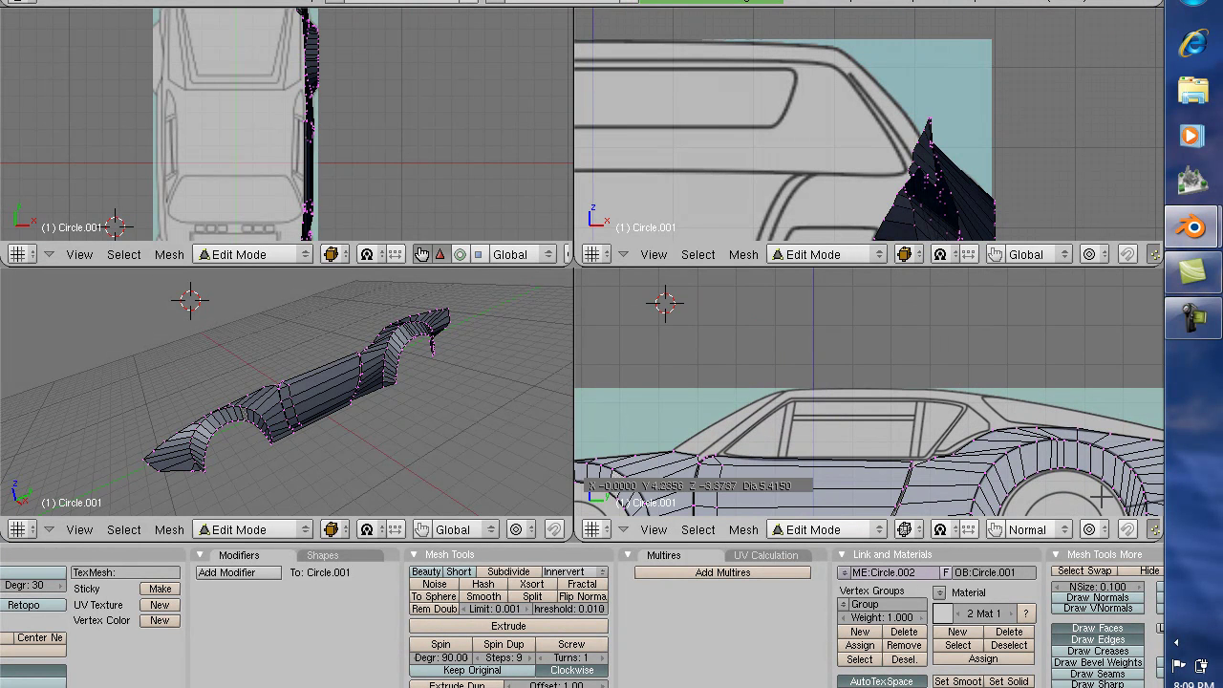
pyautogui.scroll(4, 1101, 493)
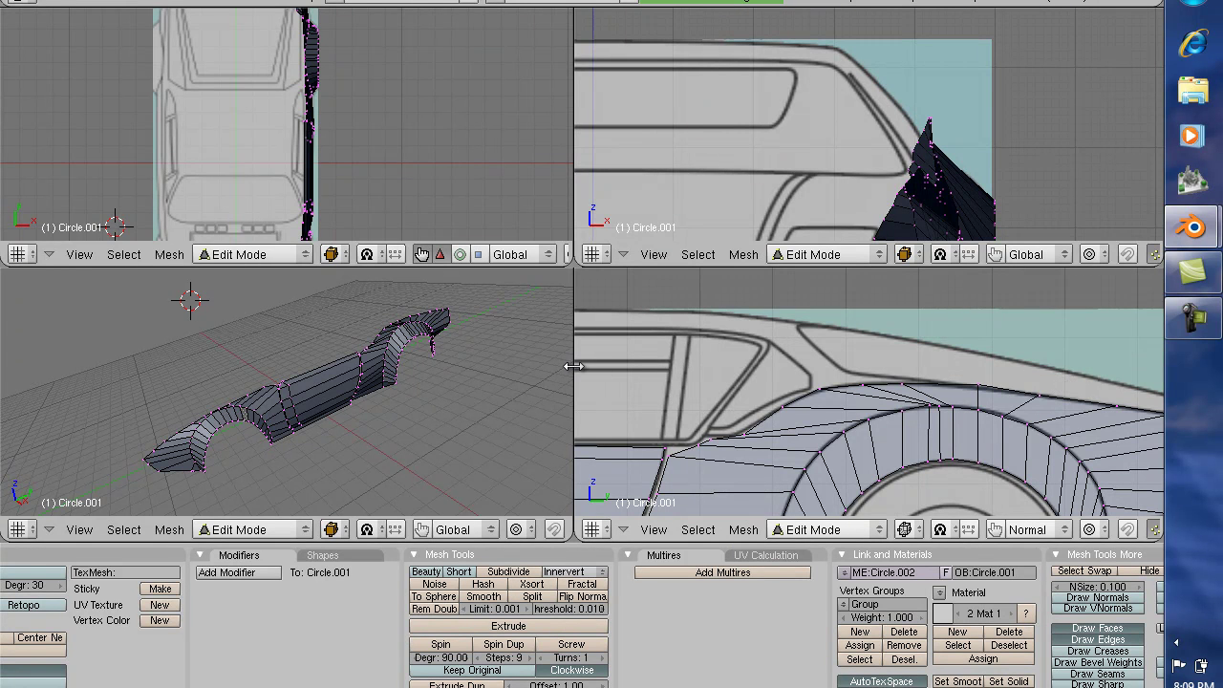
# Step: Widen the side views, select the two top rear-arch edges, and dismiss the colour-scheme prompt
pyautogui.moveTo(574, 366); pyautogui.dragTo(344, 366)
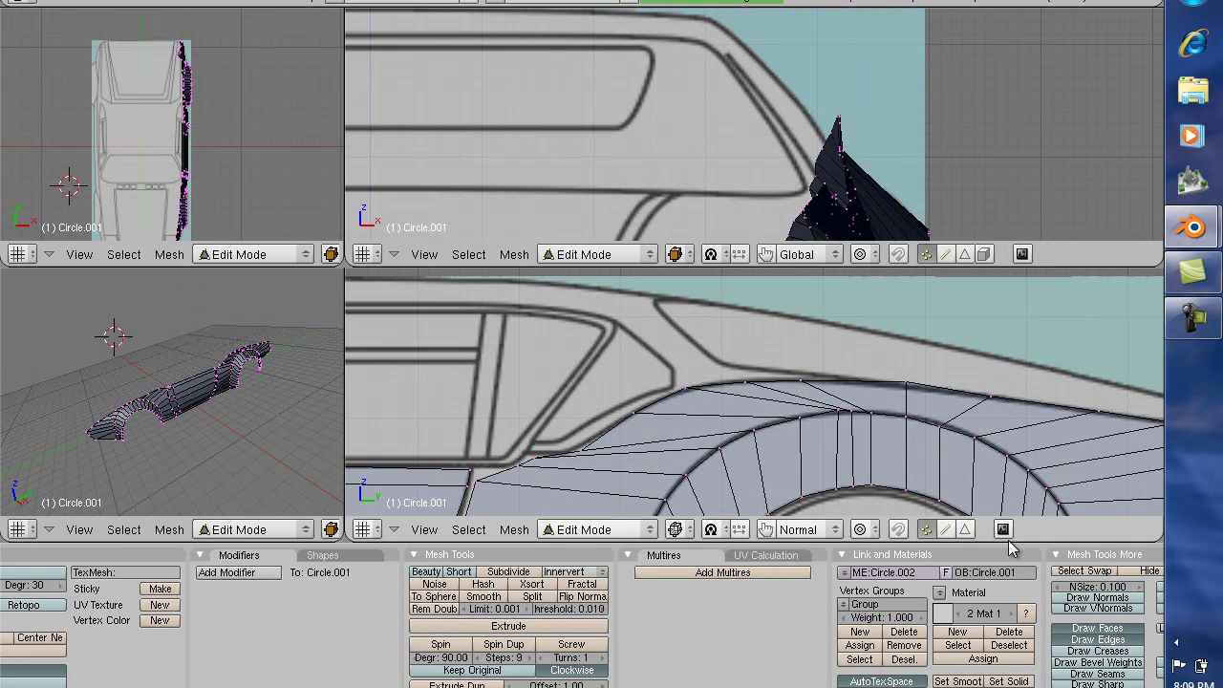
pyautogui.click(947, 530)
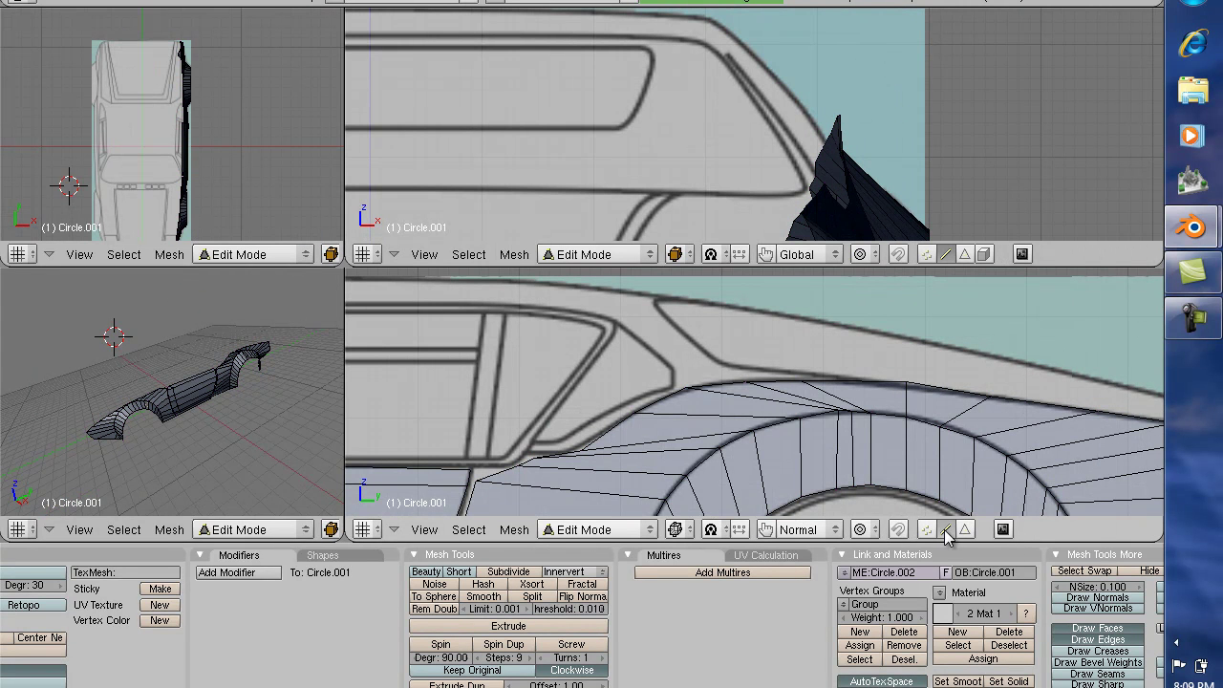
pyautogui.rightClick(874, 382)
pyautogui.keyDown('shift'); pyautogui.rightClick(892, 414); pyautogui.keyUp('shift')
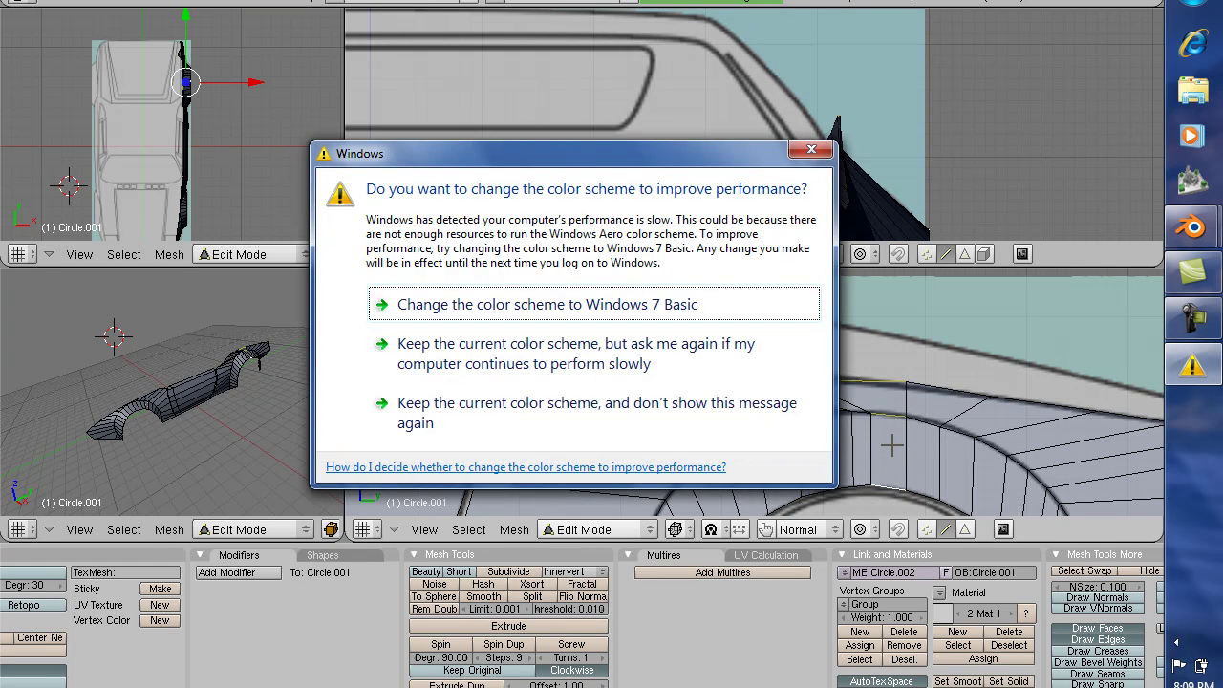
pyautogui.click(599, 393)
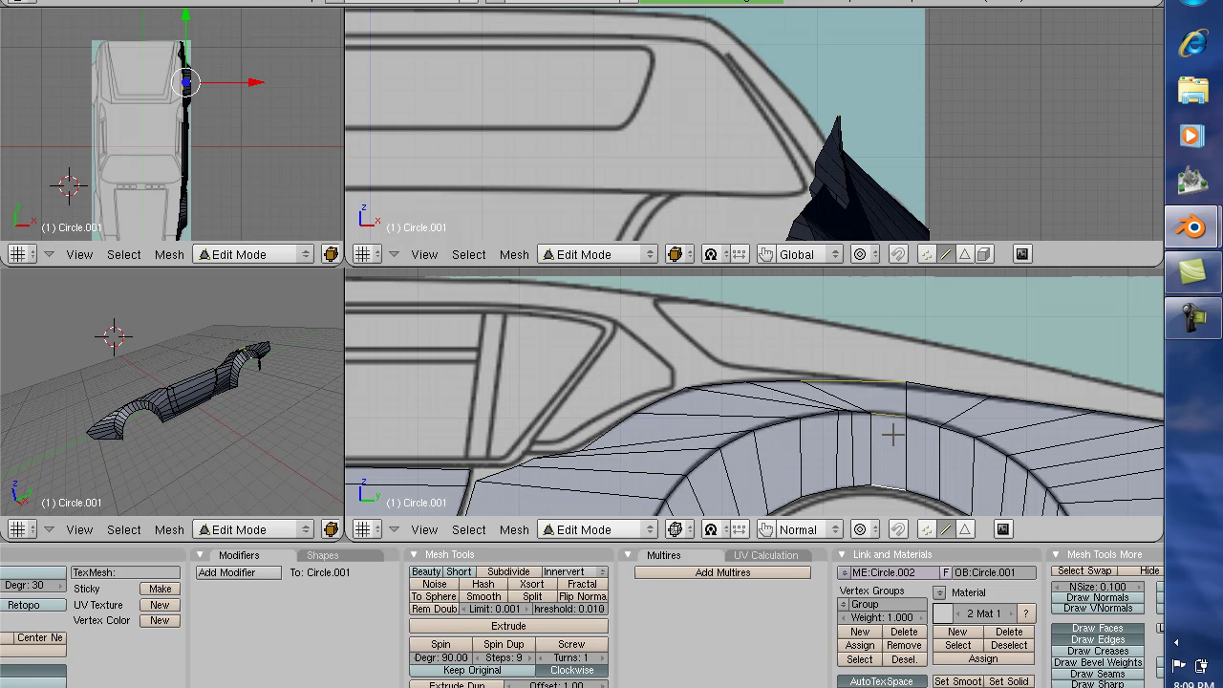
# Step: Knife-cut a new edge line across the top rear-arch edges just behind the rear window
pyautogui.press('k')
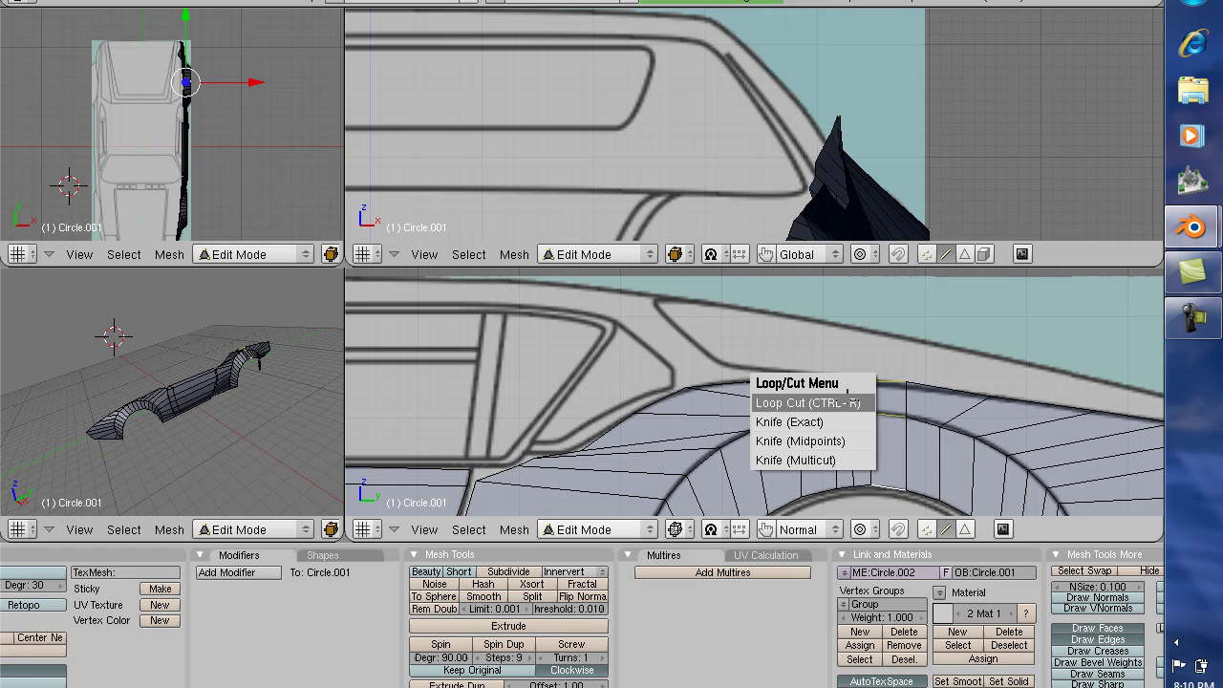
pyautogui.click(807, 421)
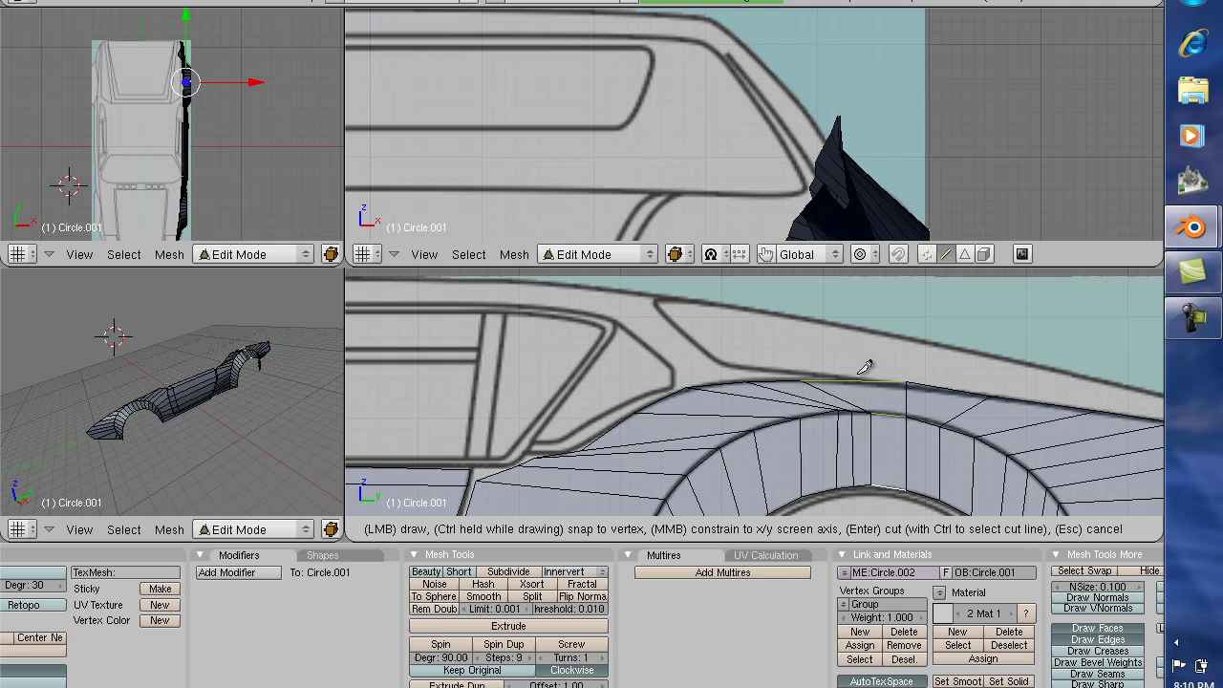
pyautogui.moveTo(859, 373)
pyautogui.mouseDown()
pyautogui.moveTo(895, 419)
pyautogui.moveTo(895, 493)
pyautogui.mouseUp()
pyautogui.press('Return')
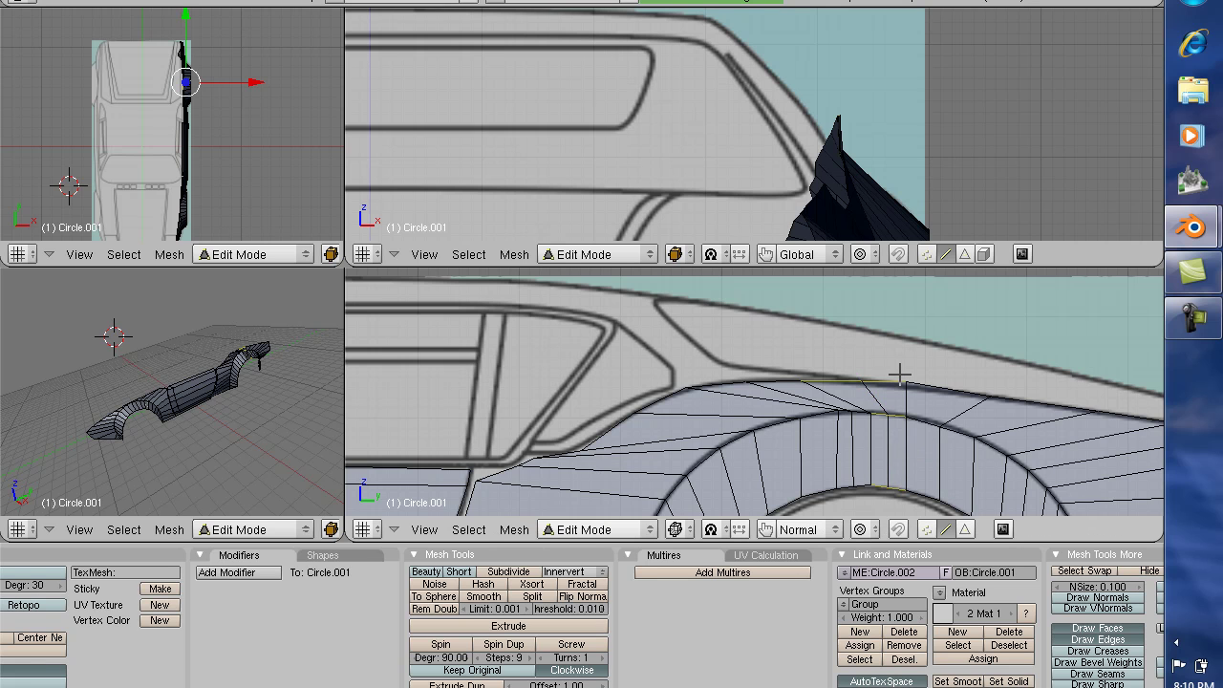
pyautogui.click(925, 540)
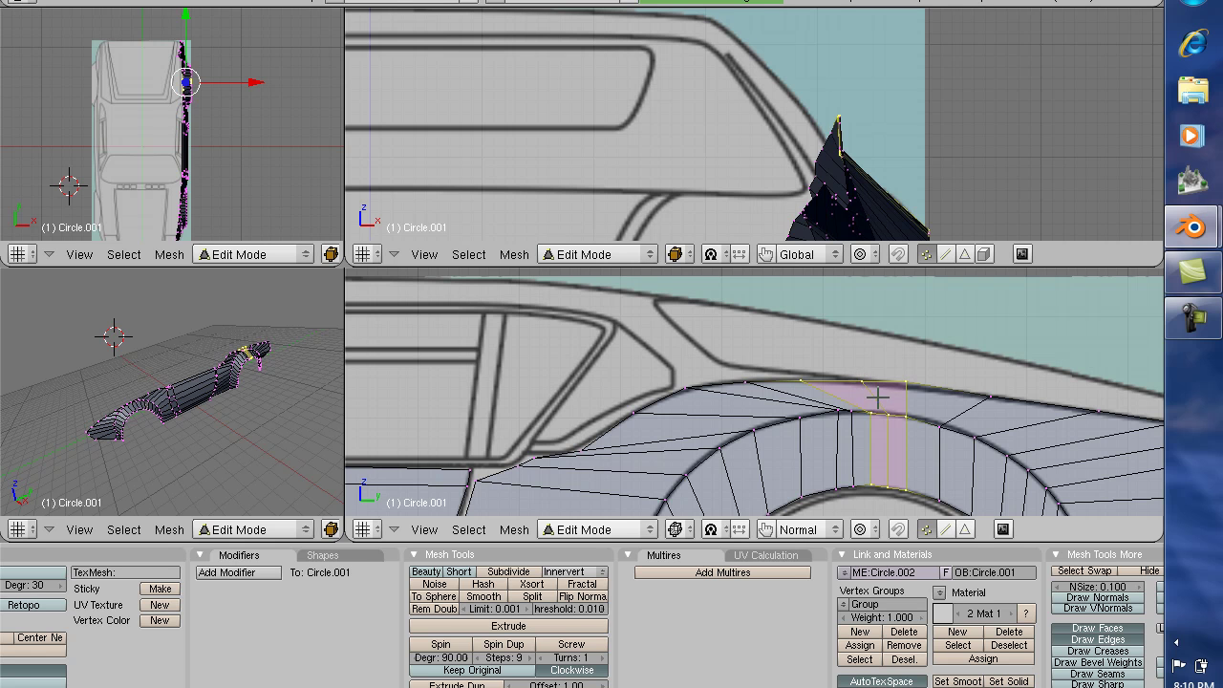
# Step: Extrude the arch-end vertex up along the rear window pillar to the roofline
pyautogui.scroll(-5, 754, 363)
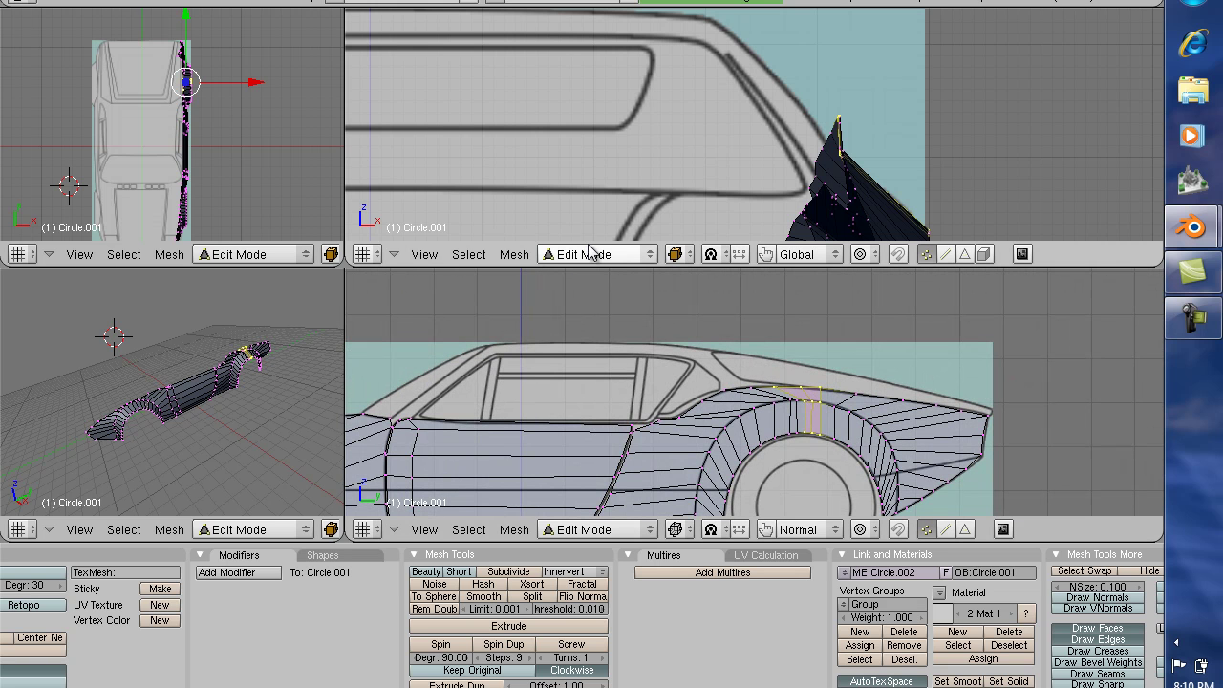
pyautogui.scroll(1, 619, 373)
pyautogui.scroll(2, 620, 373)
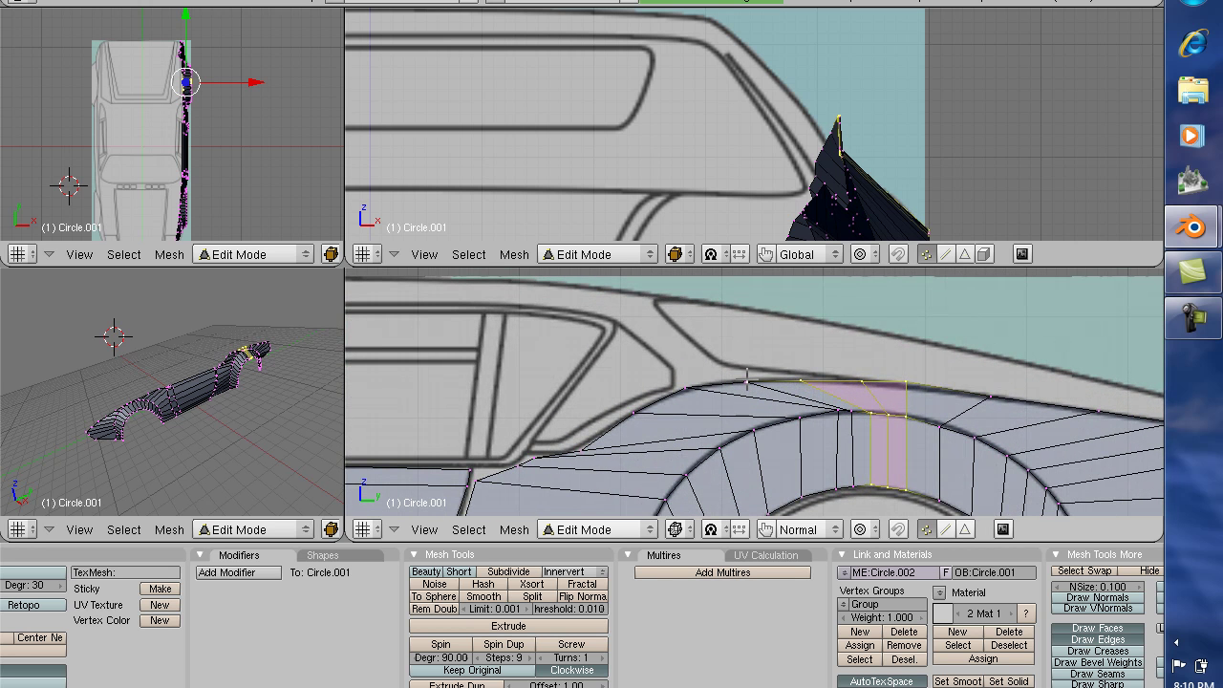
pyautogui.rightClick(684, 387)
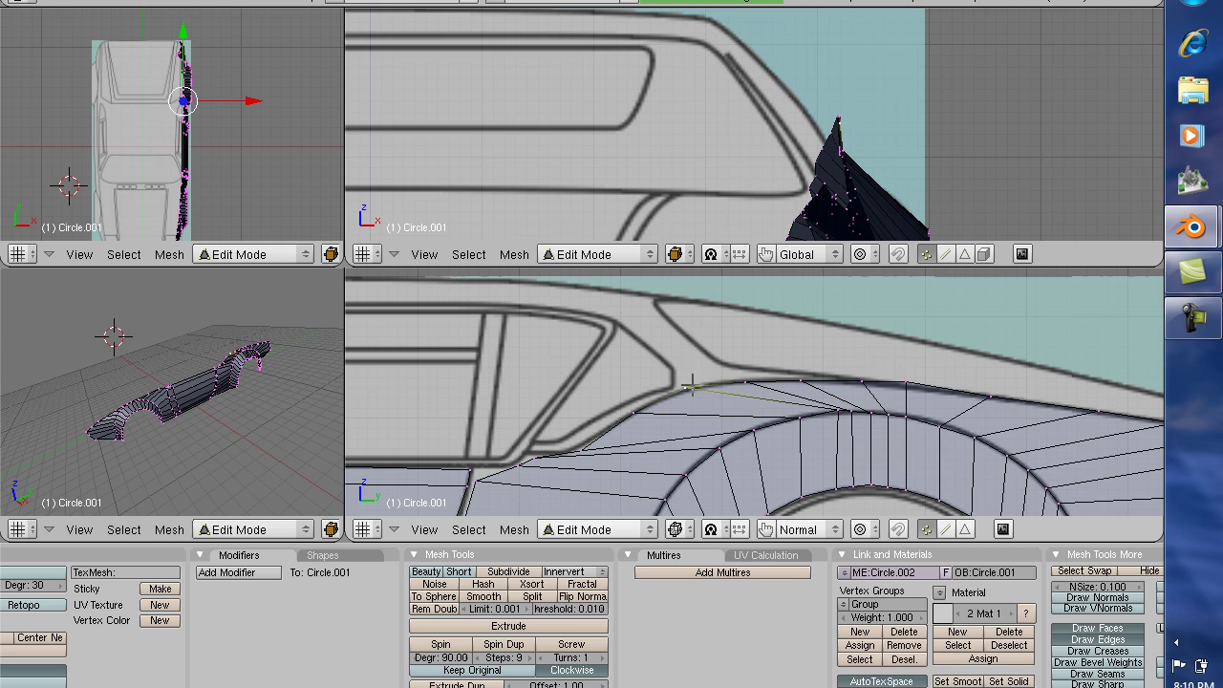
pyautogui.rightClick(746, 382)
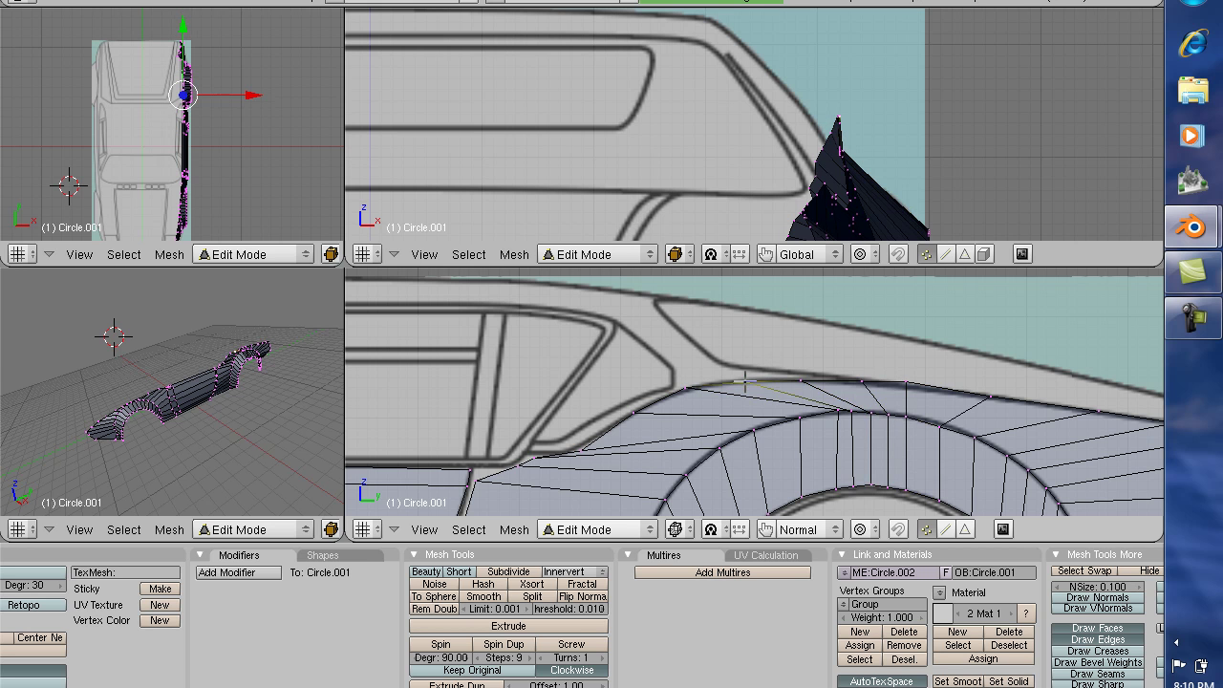
pyautogui.rightClick(686, 386)
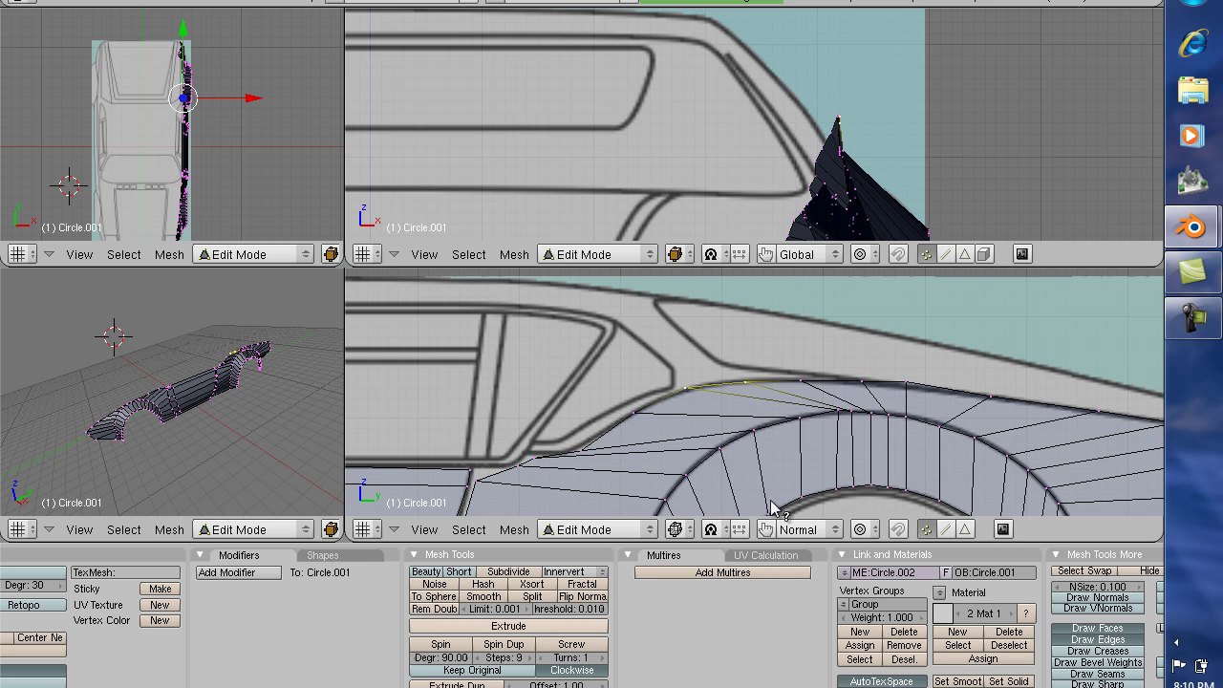
pyautogui.press('e')
pyautogui.click(737, 338)
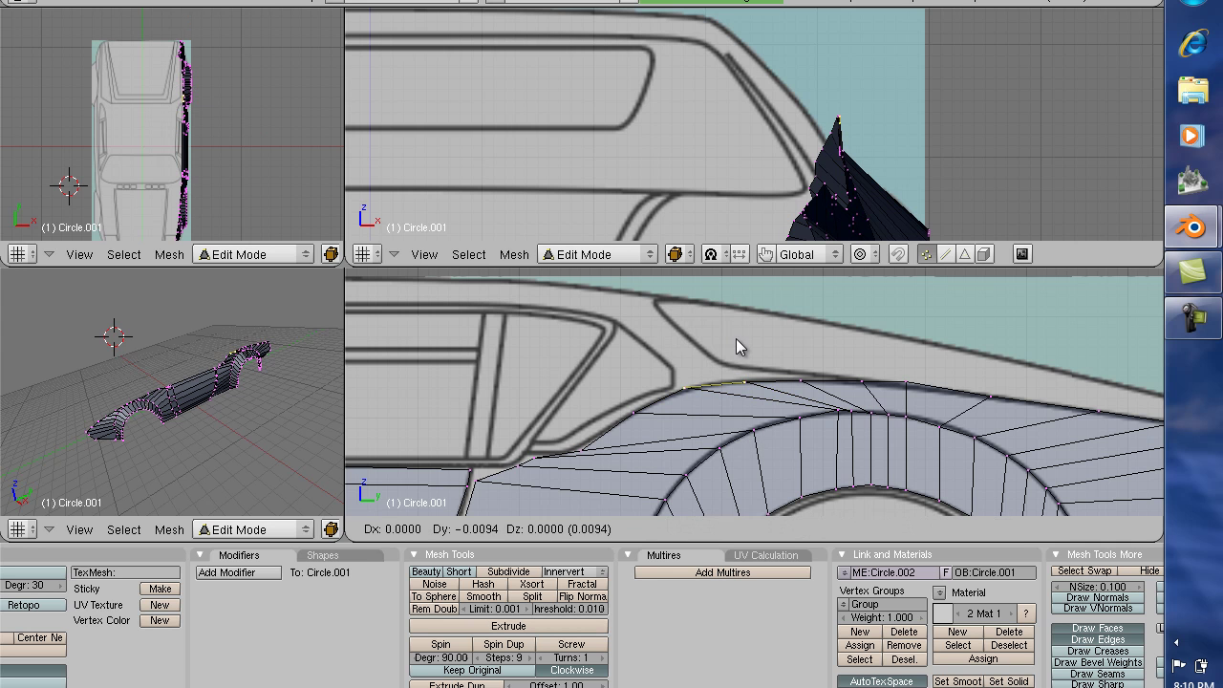
pyautogui.click(647, 265)
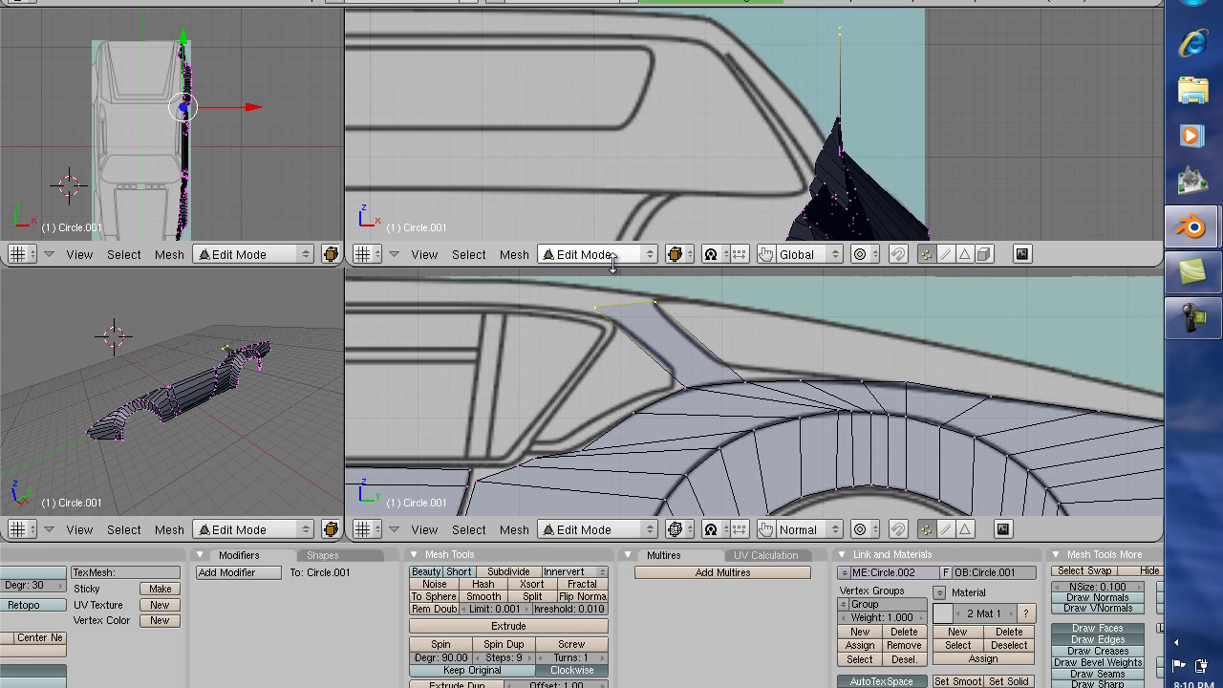
pyautogui.rightClick(622, 332)
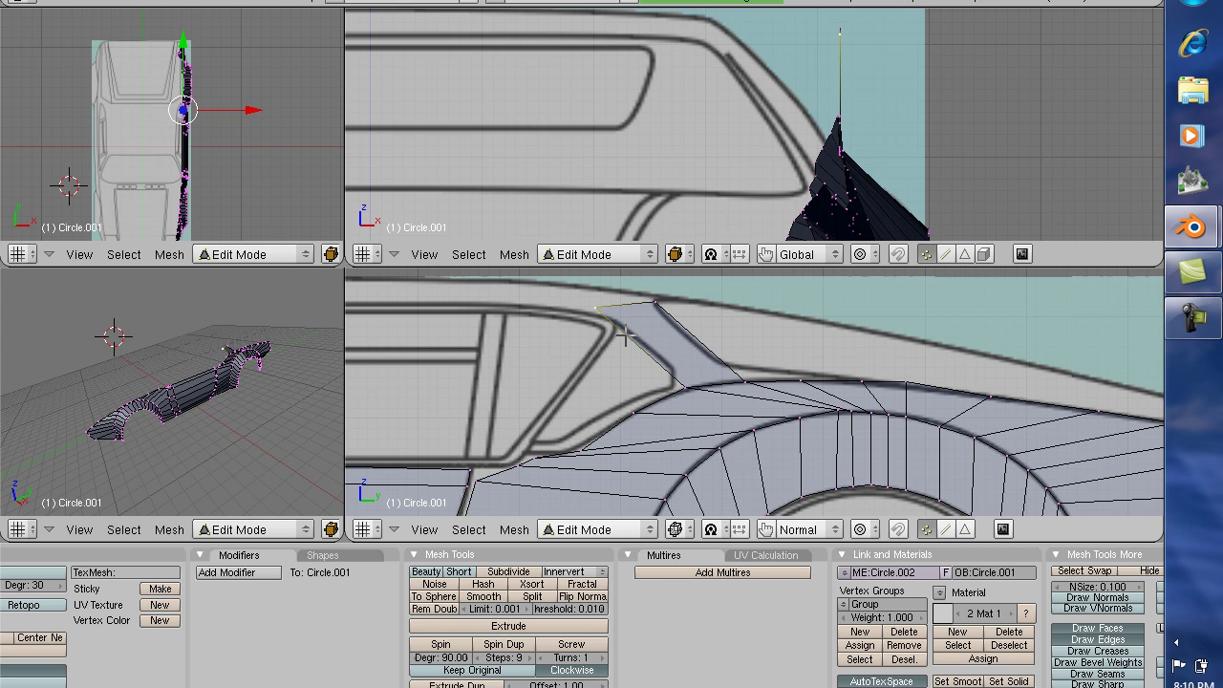
# Step: Clear the selection, place the 3D cursor on the pillar strip, and switch to Weight Paint
pyautogui.click(946, 530)
pyautogui.press('a')
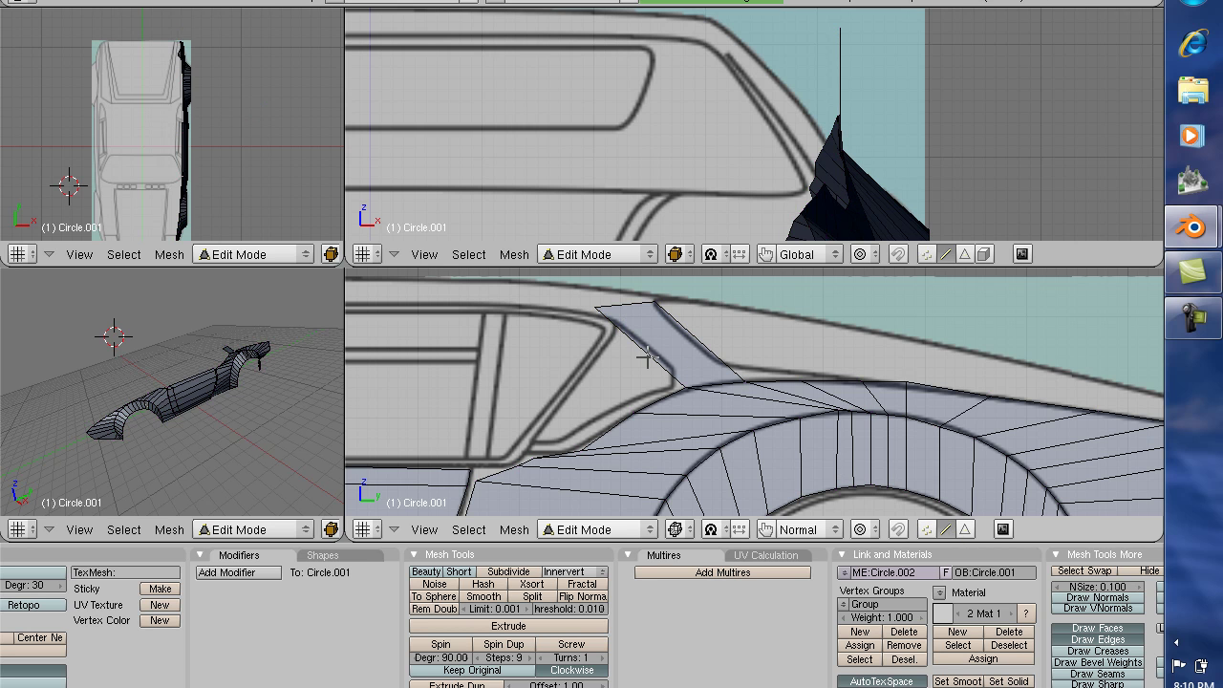
pyautogui.click(646, 356)
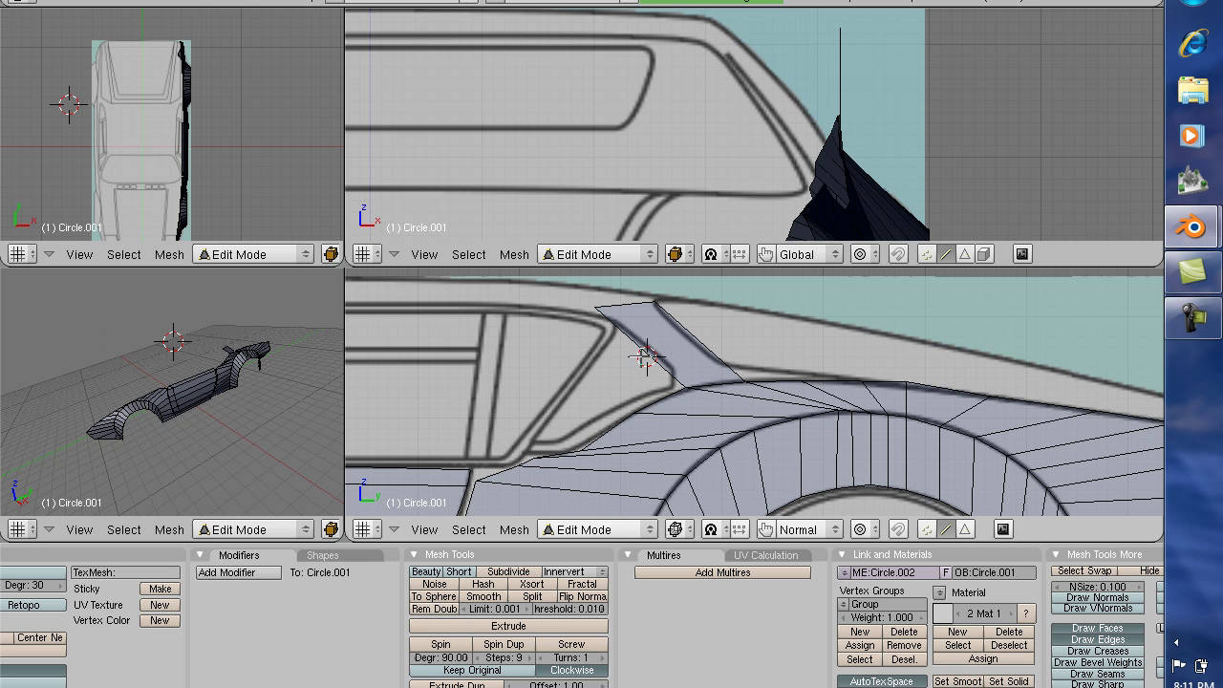
pyautogui.hotkey('ctrl', 'Tab')
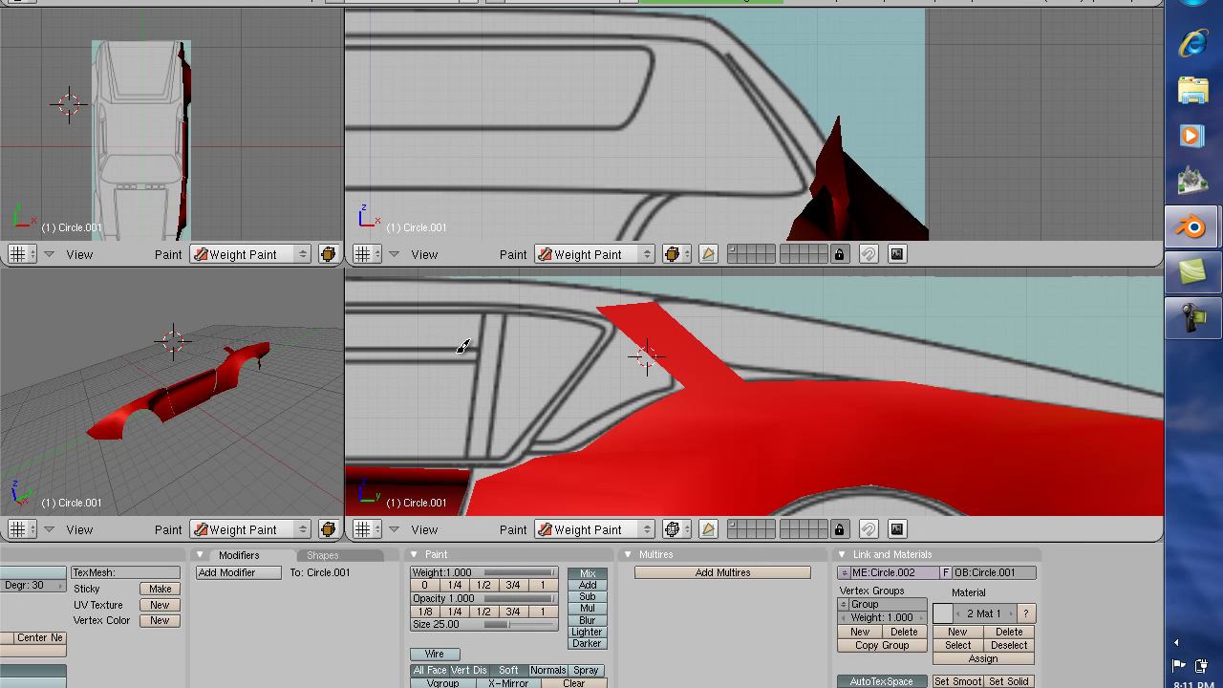
pyautogui.scroll(-4, 642, 372)
pyautogui.scroll(-2, 641, 383)
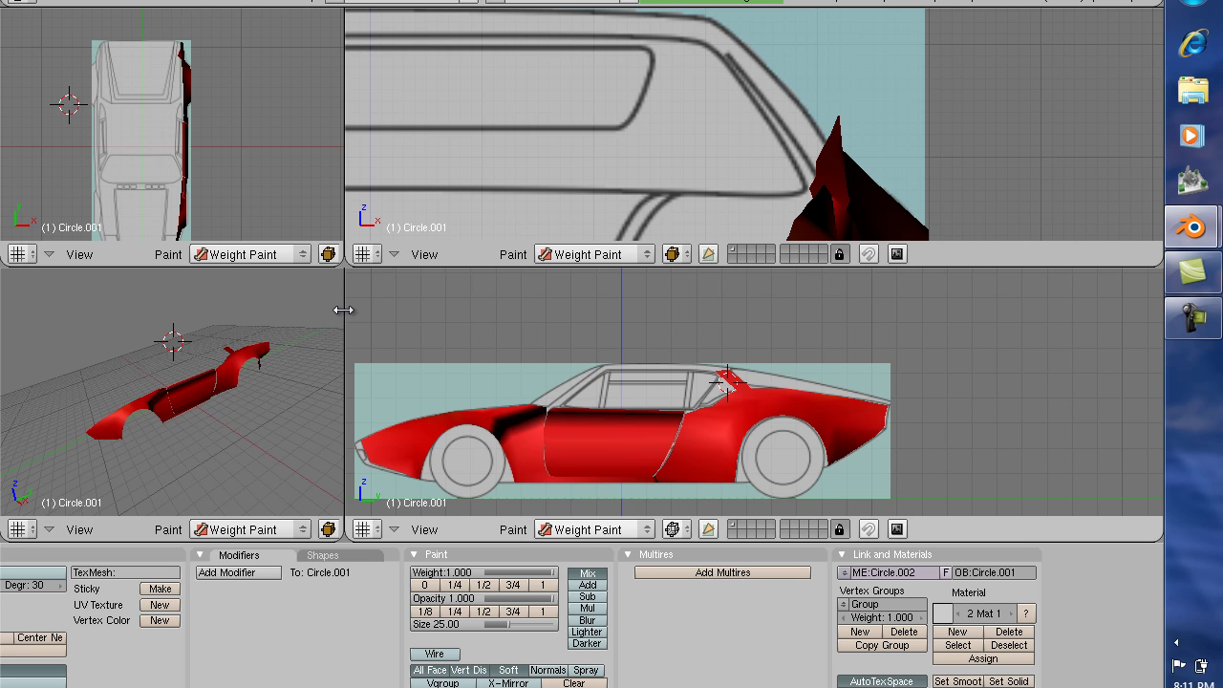
# Step: Rearrange the viewport areas and orbit so the side and front views are larger
pyautogui.moveTo(343, 310); pyautogui.dragTo(955, 300)
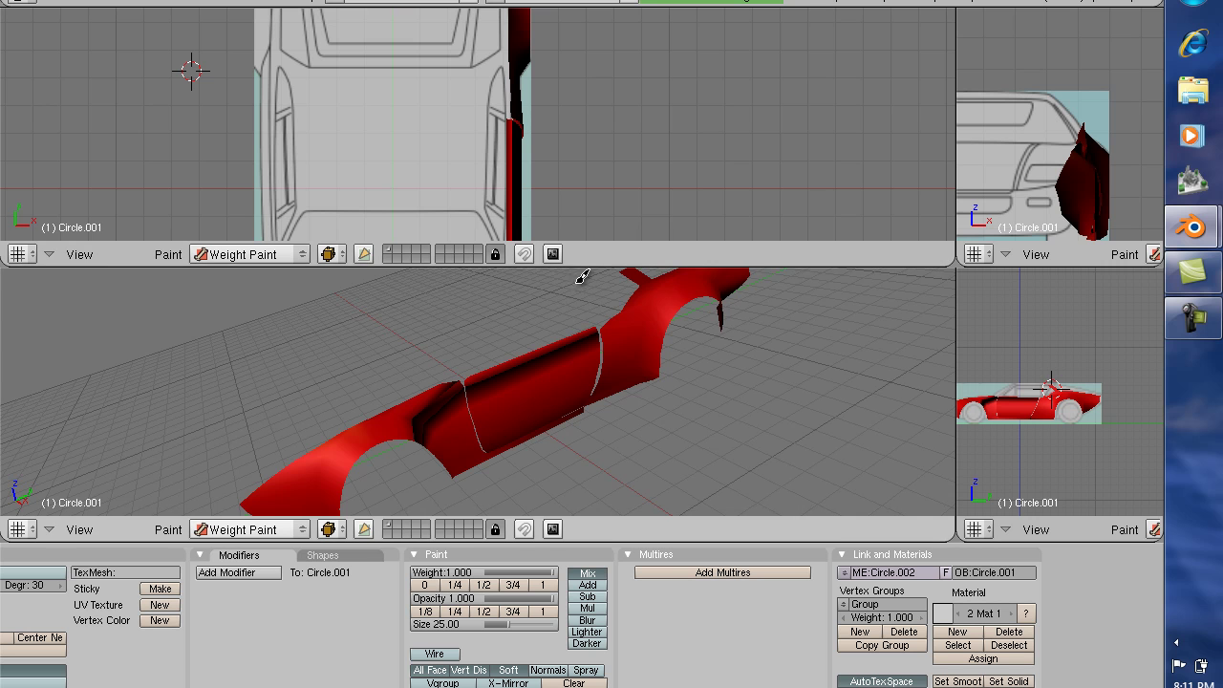
pyautogui.moveTo(581, 264); pyautogui.dragTo(611, 40)
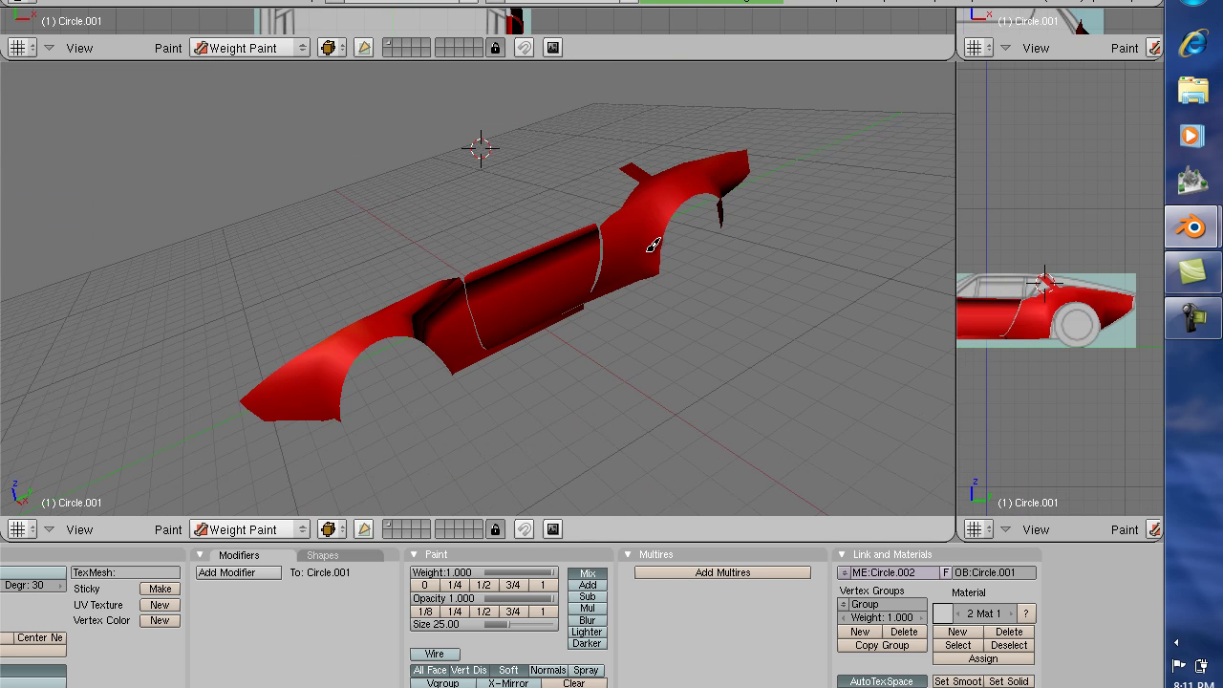
pyautogui.moveTo(481, 144); pyautogui.dragTo(630, 282, button='middle')
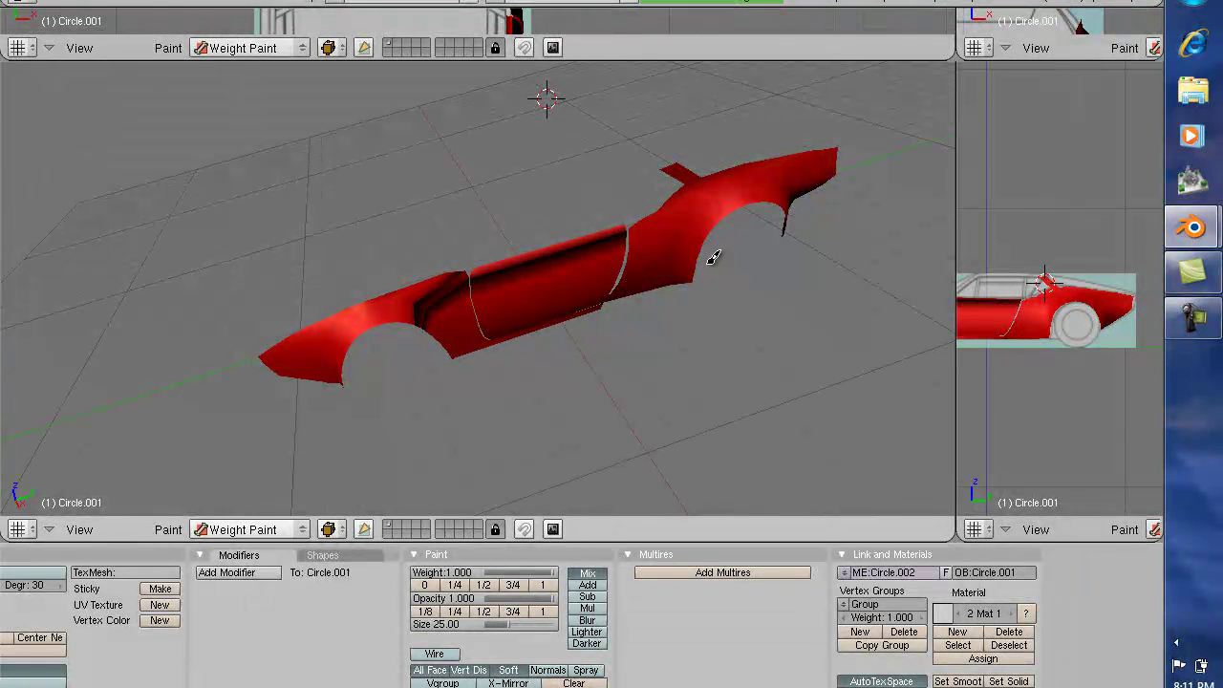
pyautogui.moveTo(808, 38); pyautogui.dragTo(803, 212)
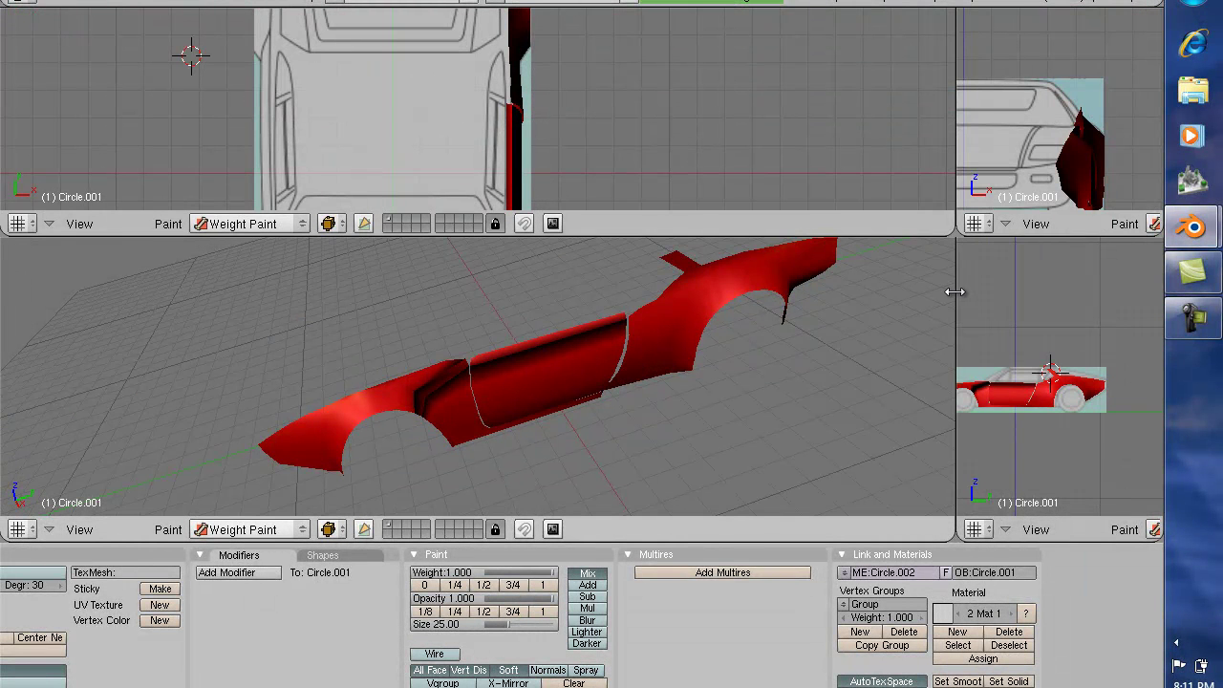
pyautogui.moveTo(955, 292); pyautogui.dragTo(299, 241)
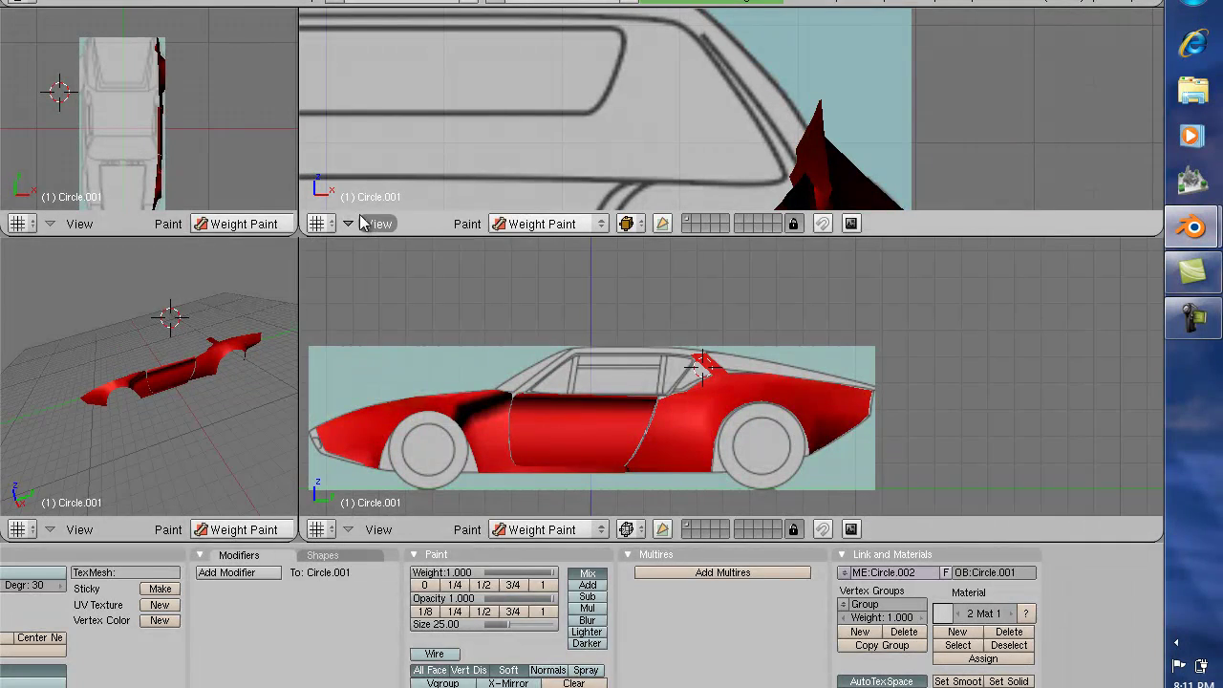
# Step: Return the body to Edit Mode and zoom the side view onto the A-pillar
pyautogui.press('Tab')
pyautogui.scroll(1, 588, 420)
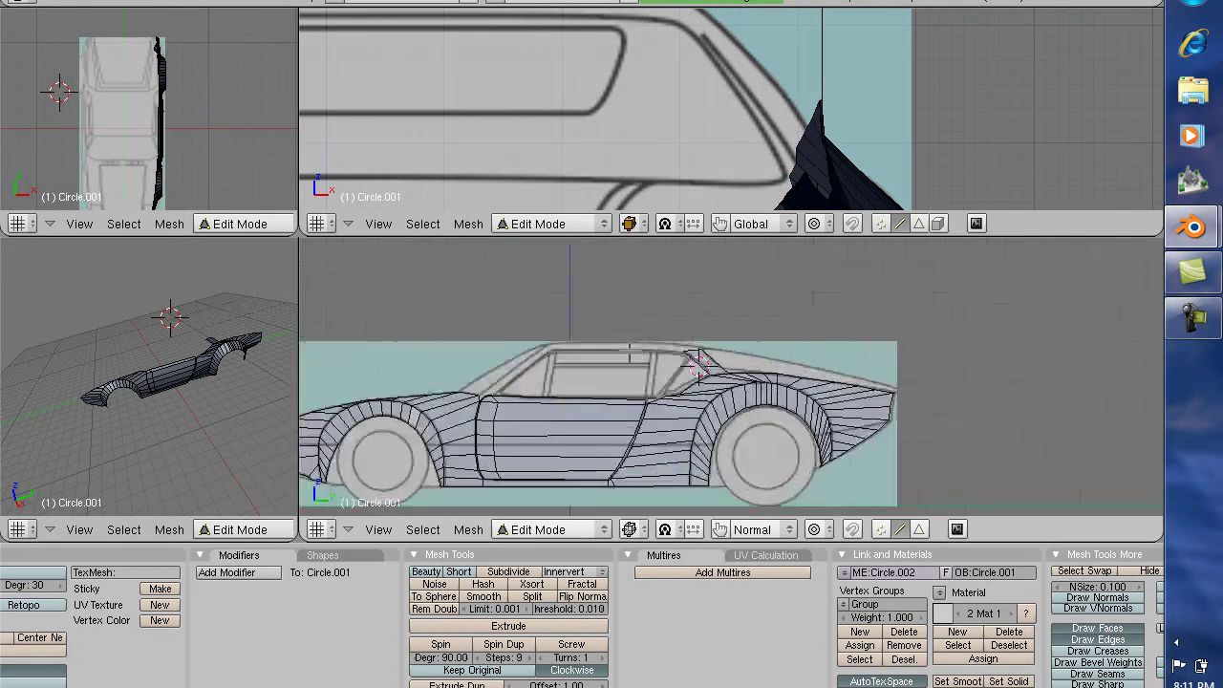
pyautogui.scroll(7, 629, 356)
pyautogui.scroll(-1, 627, 355)
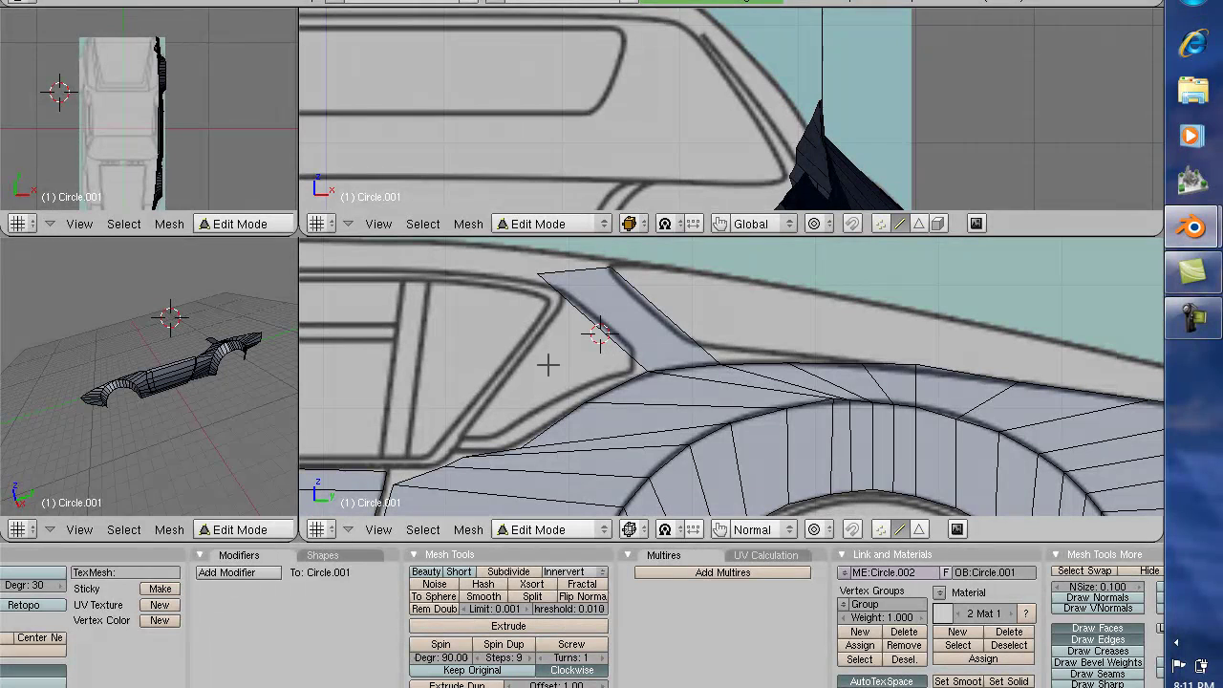
# Step: Dismiss the no-edges knife error and select both long edges of the pillar strip
pyautogui.press('k')
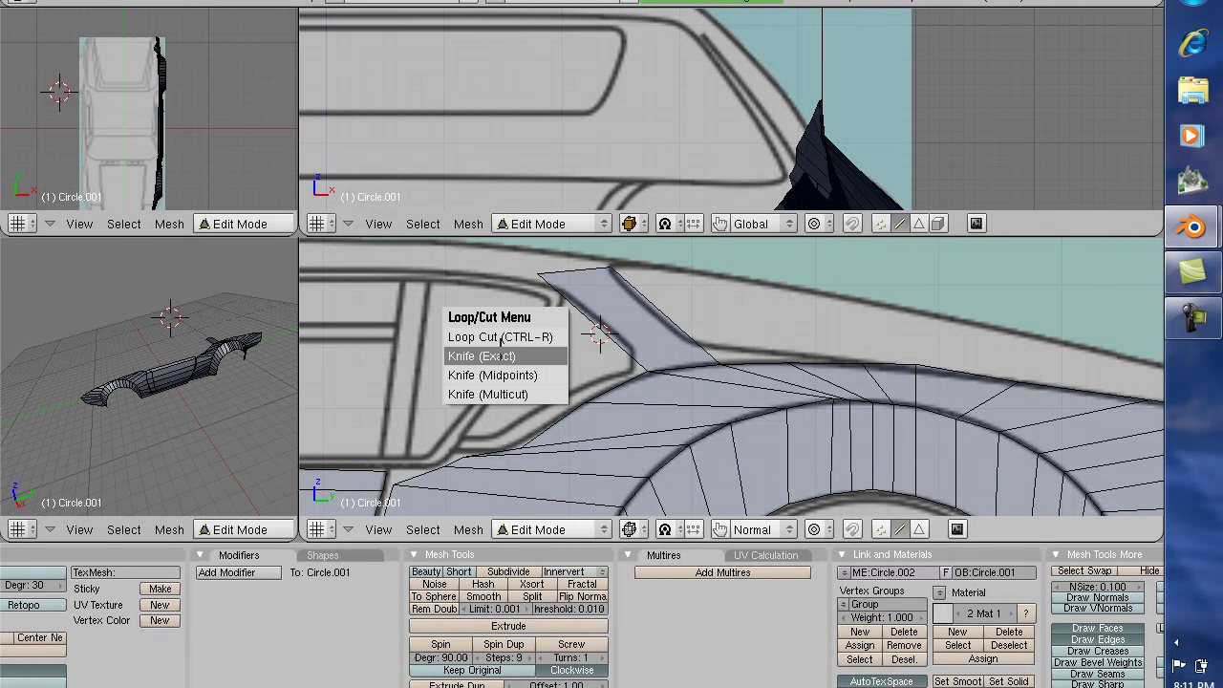
pyautogui.click(500, 351)
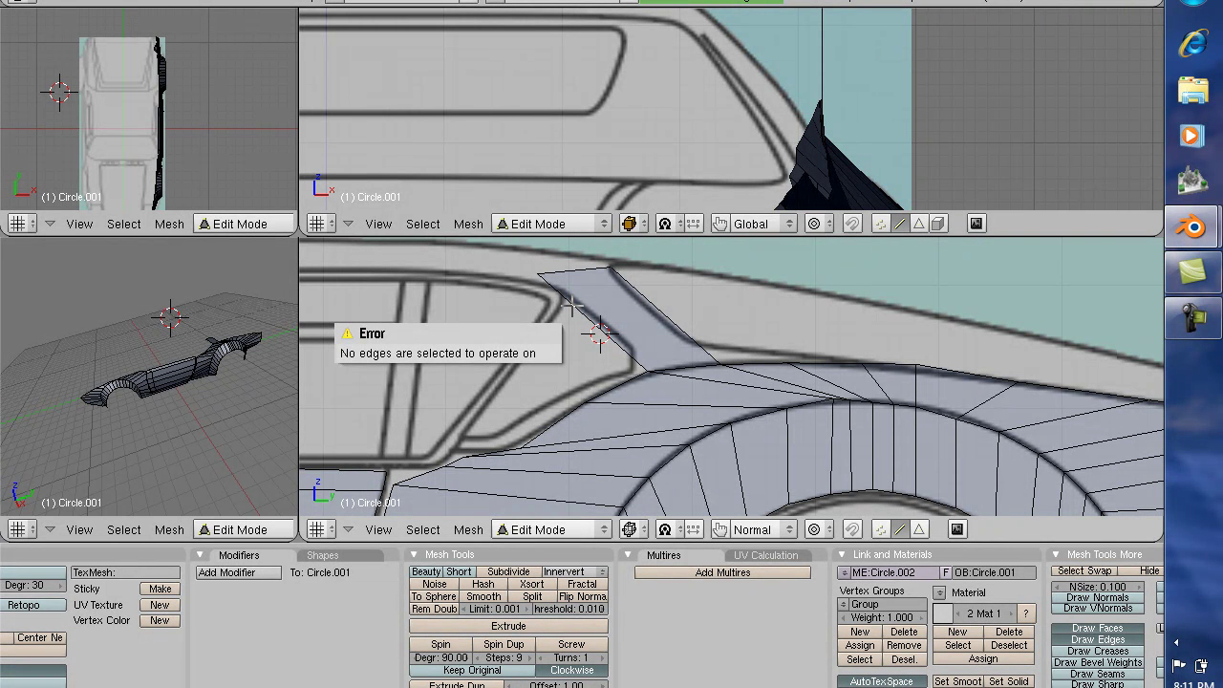
pyautogui.click(442, 352)
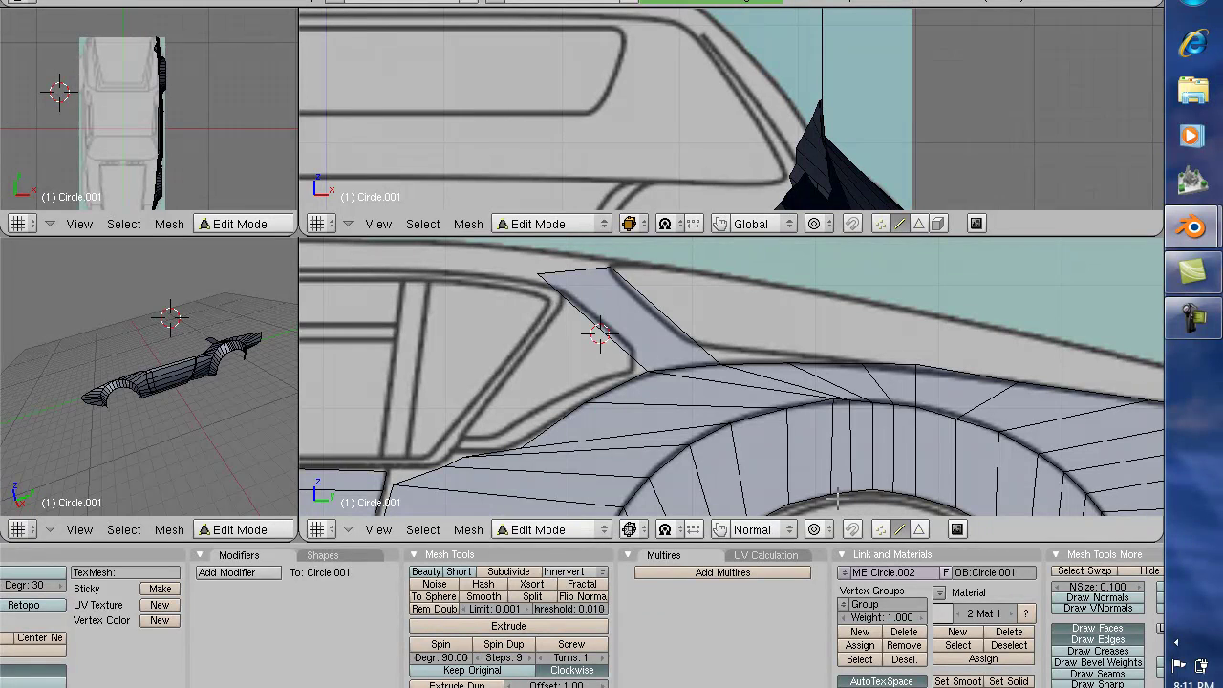
pyautogui.click(1120, 274)
pyautogui.rightClick(589, 318)
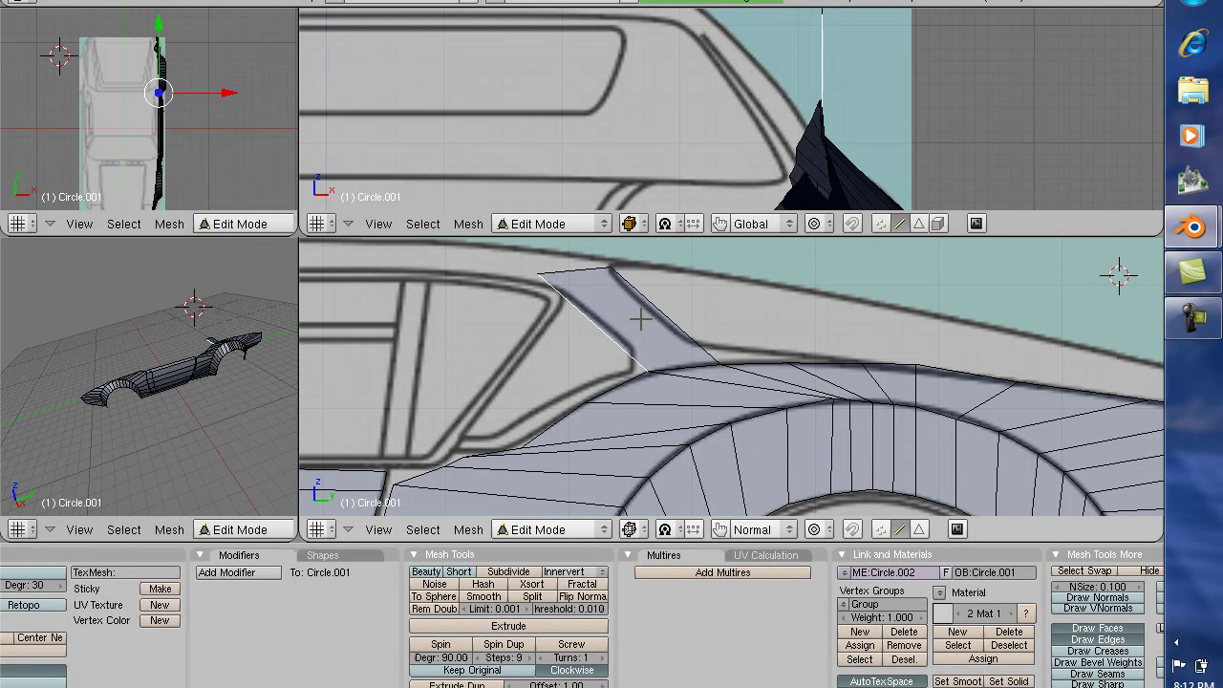
pyautogui.keyDown('shift'); pyautogui.rightClick(659, 305); pyautogui.keyUp('shift')
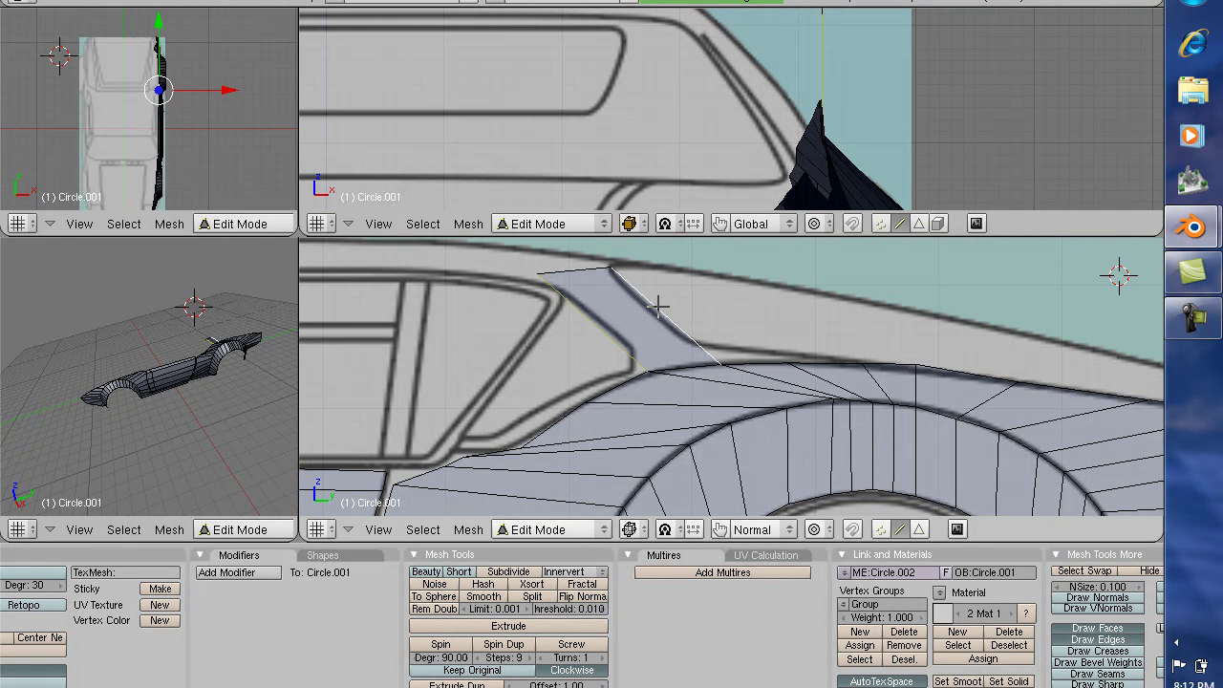
# Step: Make three exact knife cuts across the upper part of the pillar strip
pyautogui.press('k')
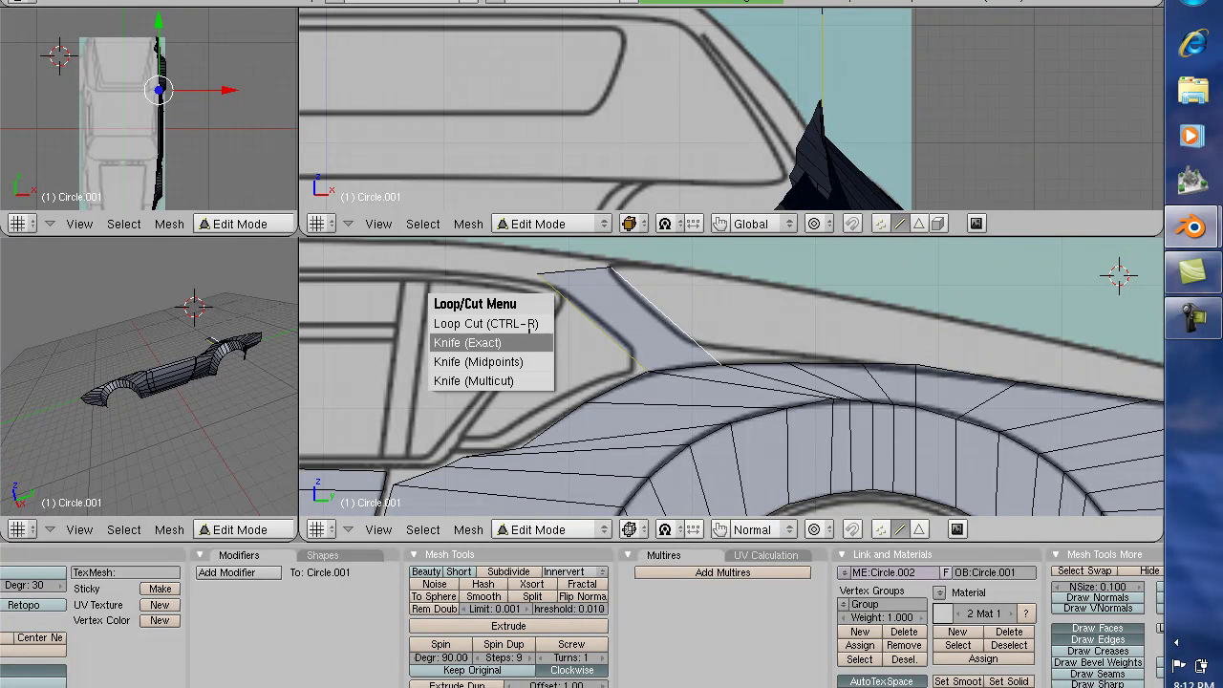
pyautogui.click(523, 346)
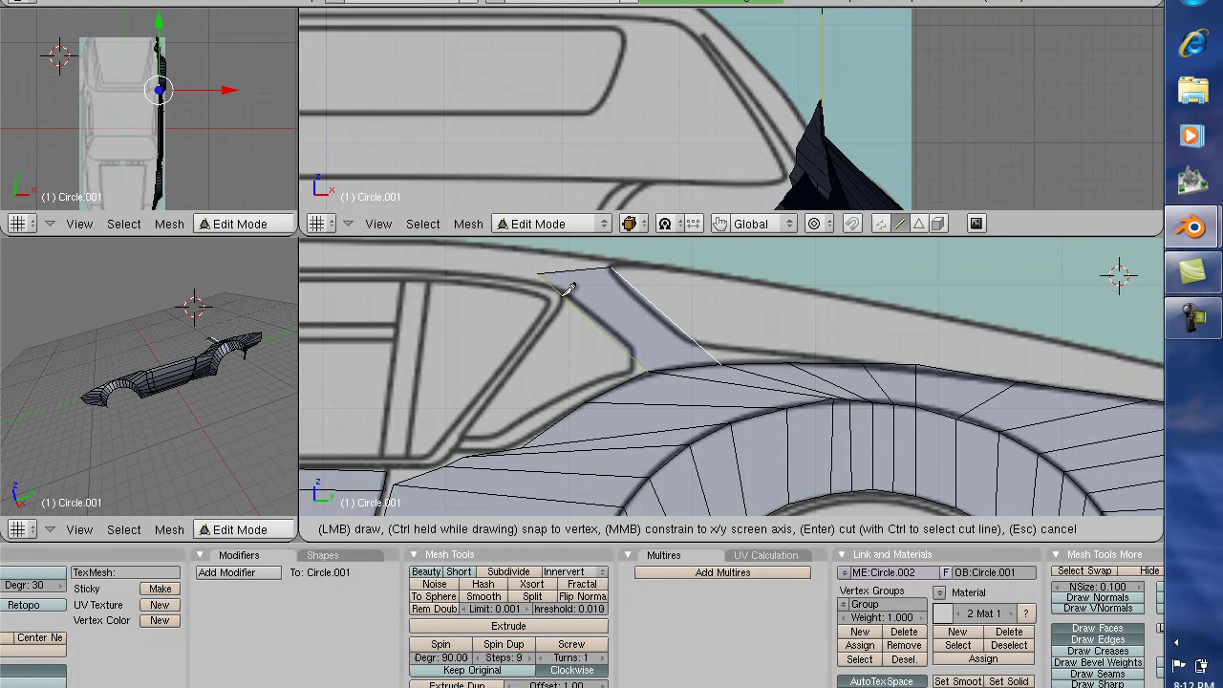
pyautogui.moveTo(566, 289); pyautogui.dragTo(639, 276)
pyautogui.press('Return')
pyautogui.press('k')
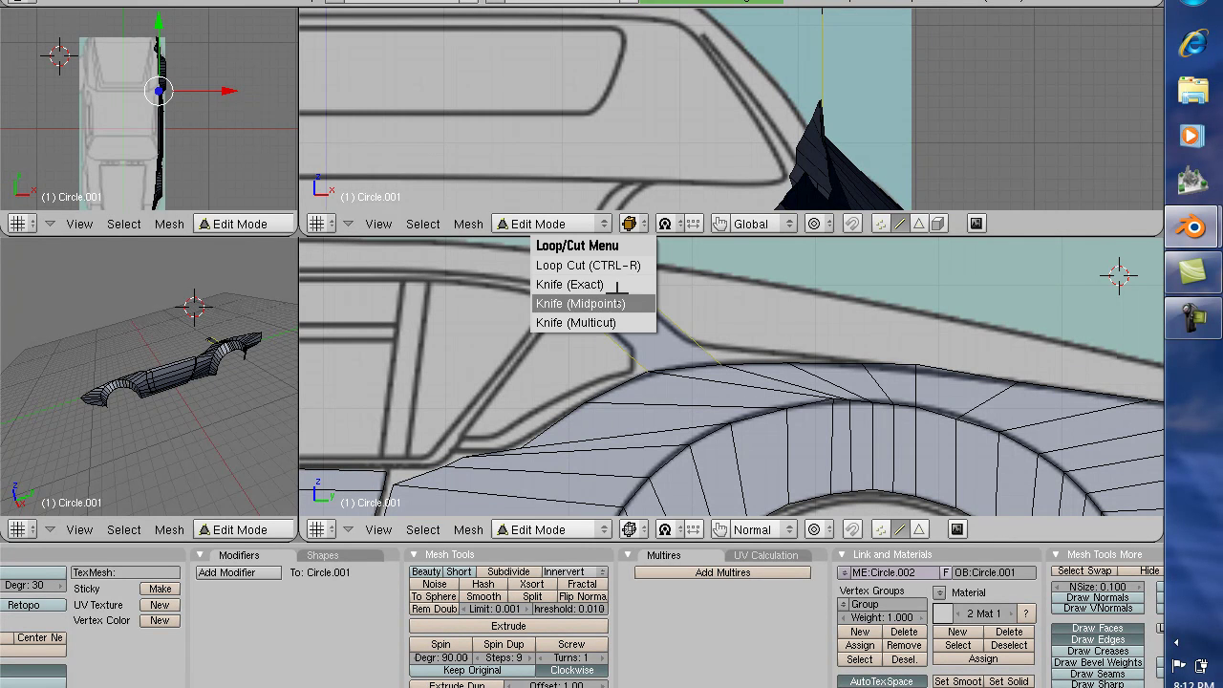
pyautogui.click(628, 281)
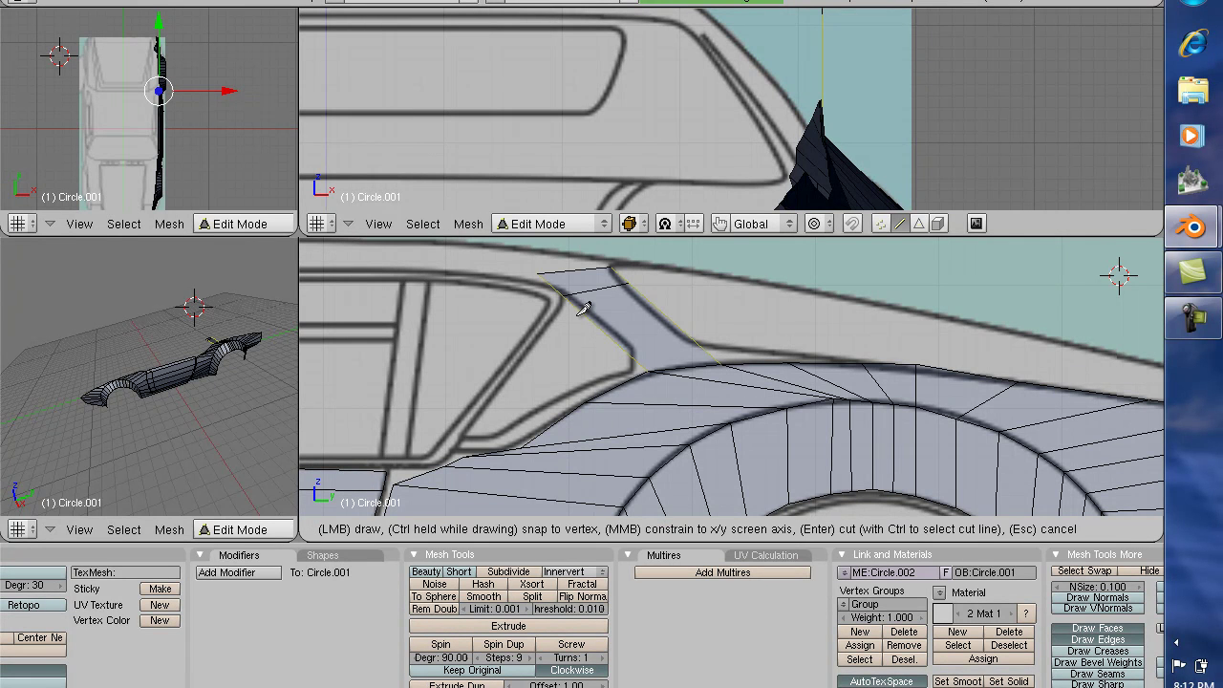
pyautogui.moveTo(577, 313); pyautogui.dragTo(659, 287)
pyautogui.press('Return')
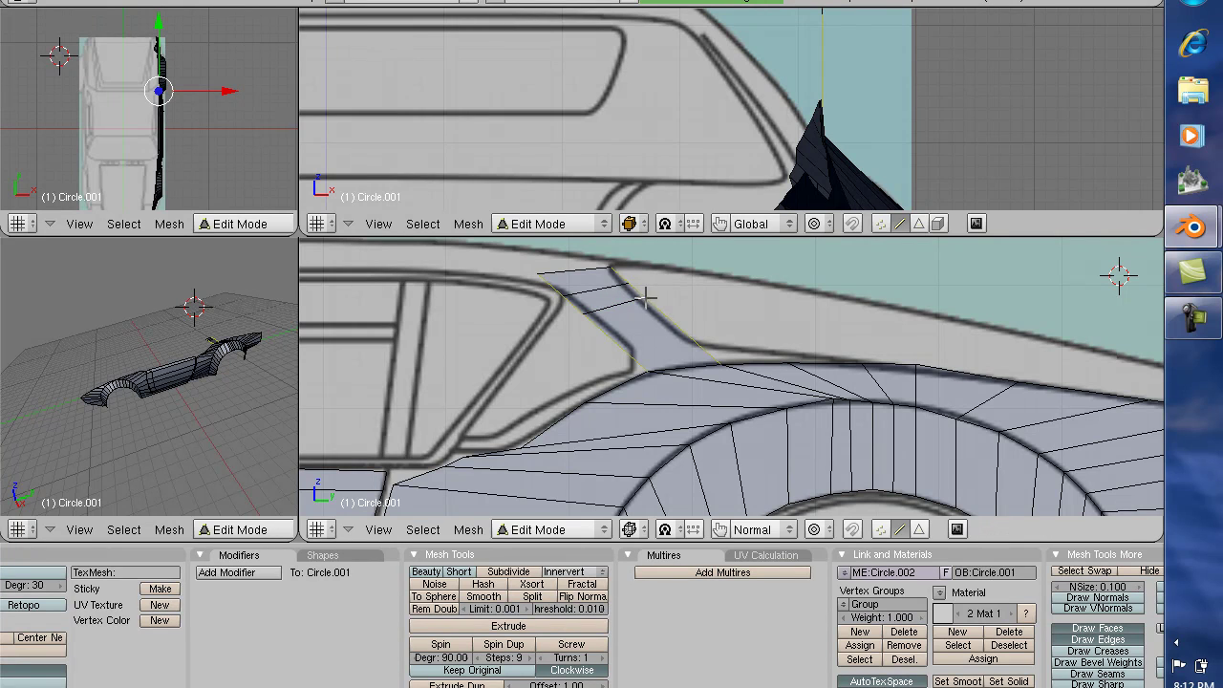
pyautogui.press('k')
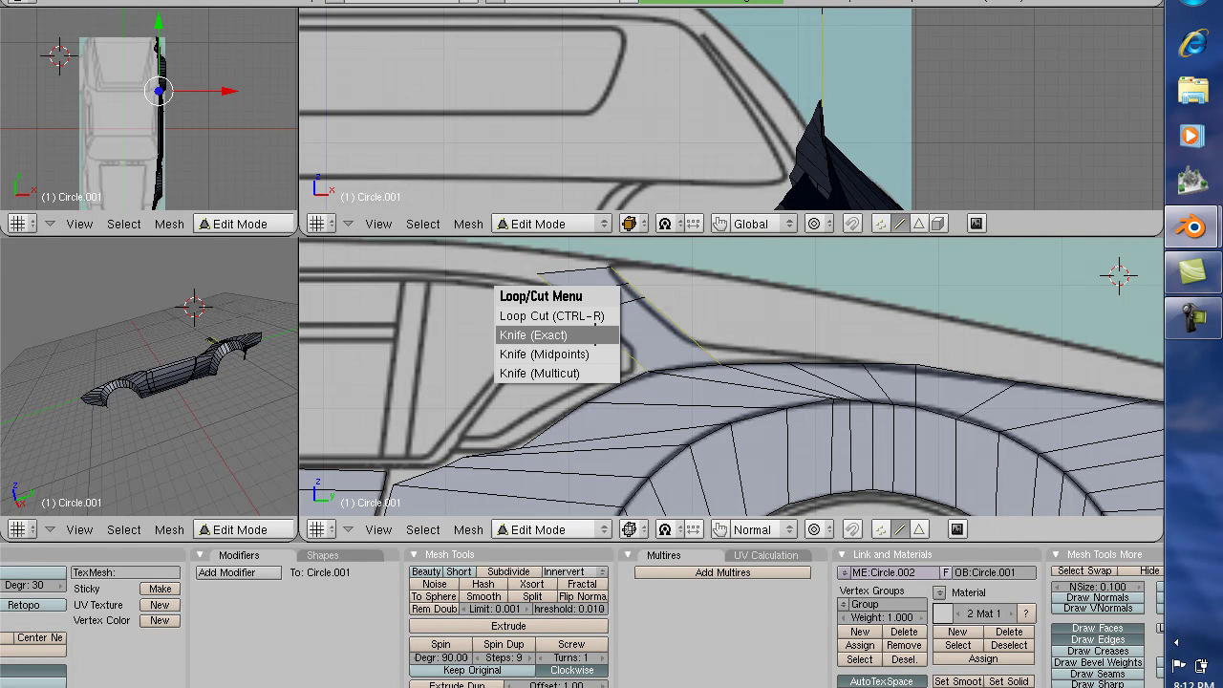
pyautogui.click(596, 329)
pyautogui.click(596, 331)
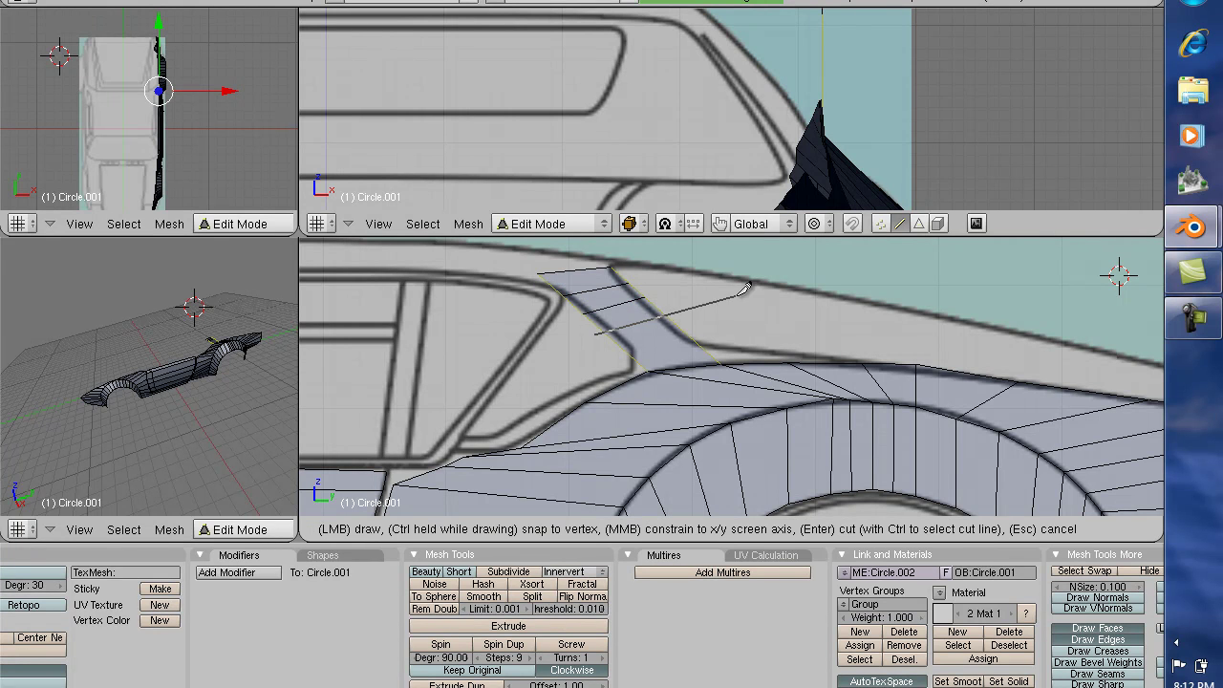
pyautogui.click(693, 301)
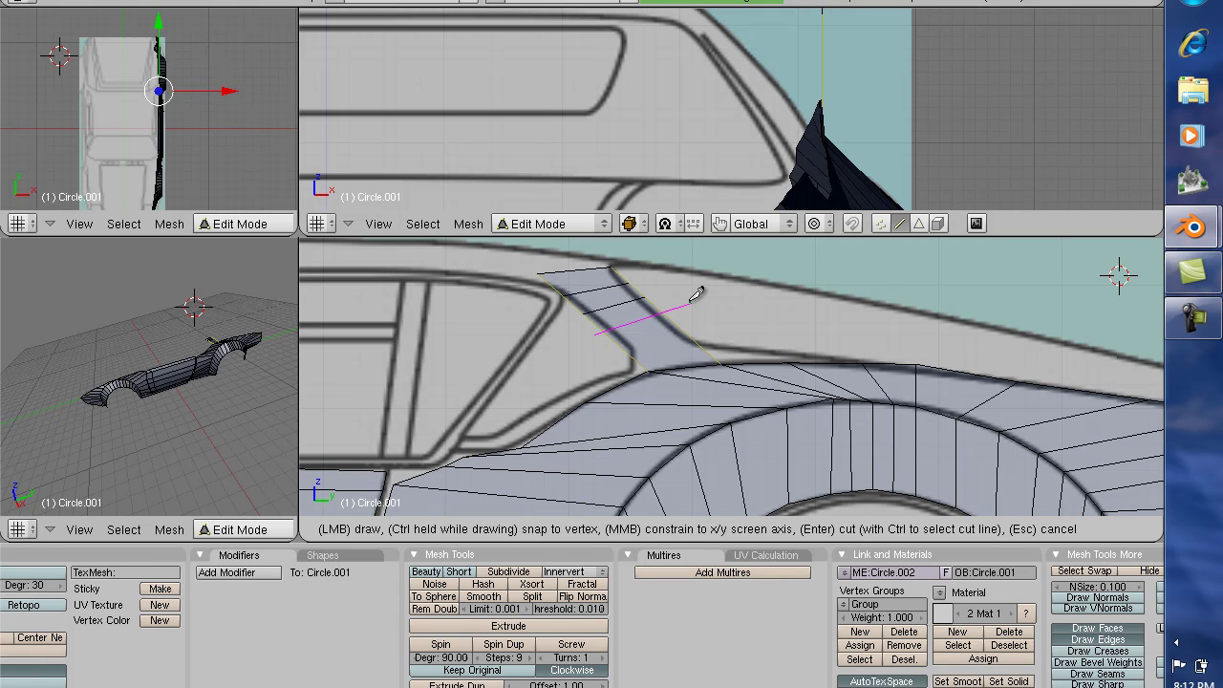
pyautogui.press('Return')
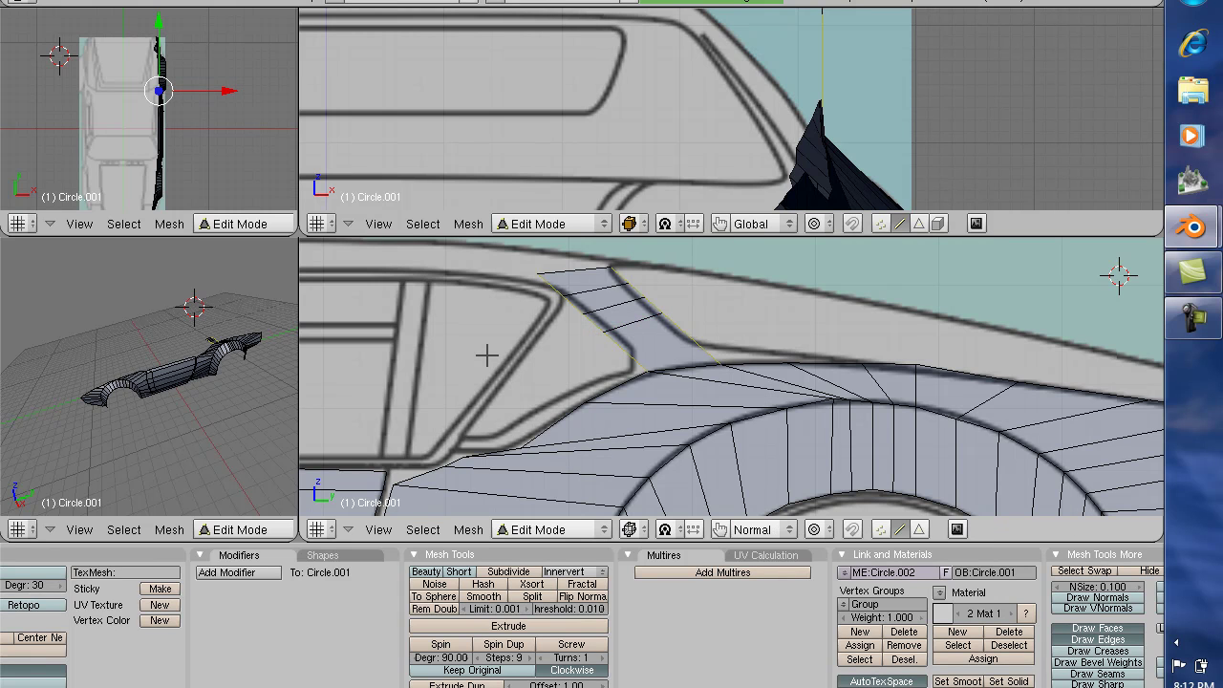
# Step: Add two more exact knife cuts across the lower and bottom pillar strip
pyautogui.press('k')
pyautogui.press('Escape')
pyautogui.press('k')
pyautogui.click(516, 341)
pyautogui.moveTo(609, 349); pyautogui.dragTo(698, 313)
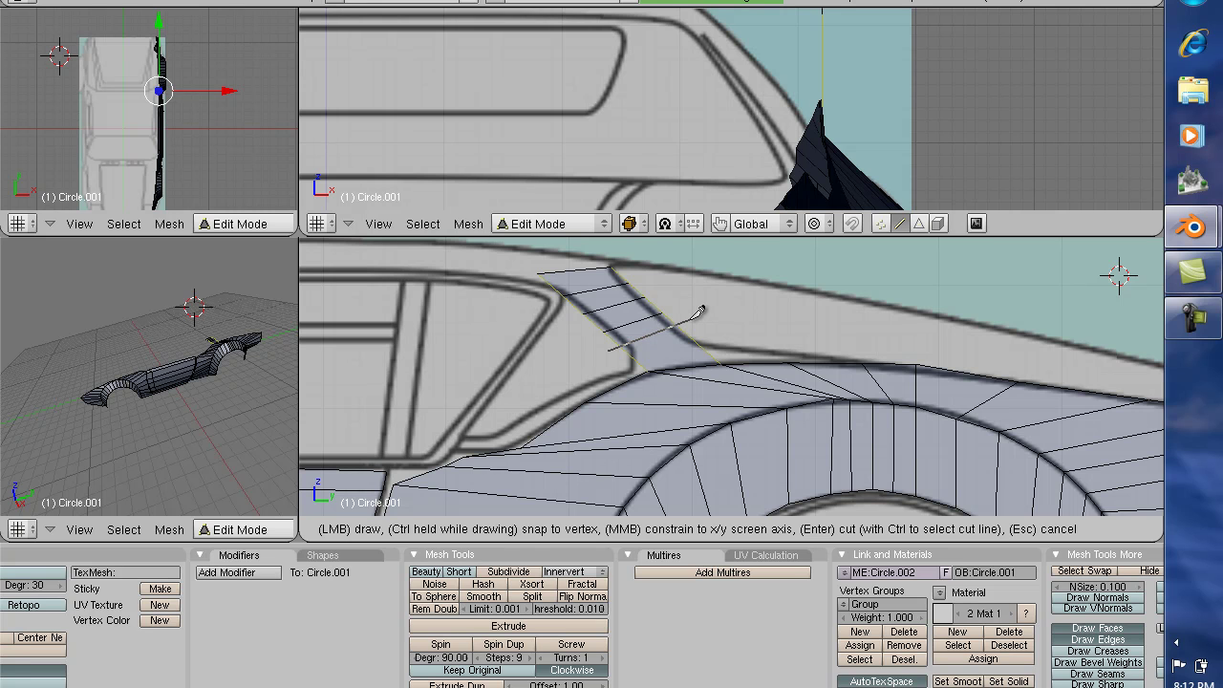
pyautogui.press('Return')
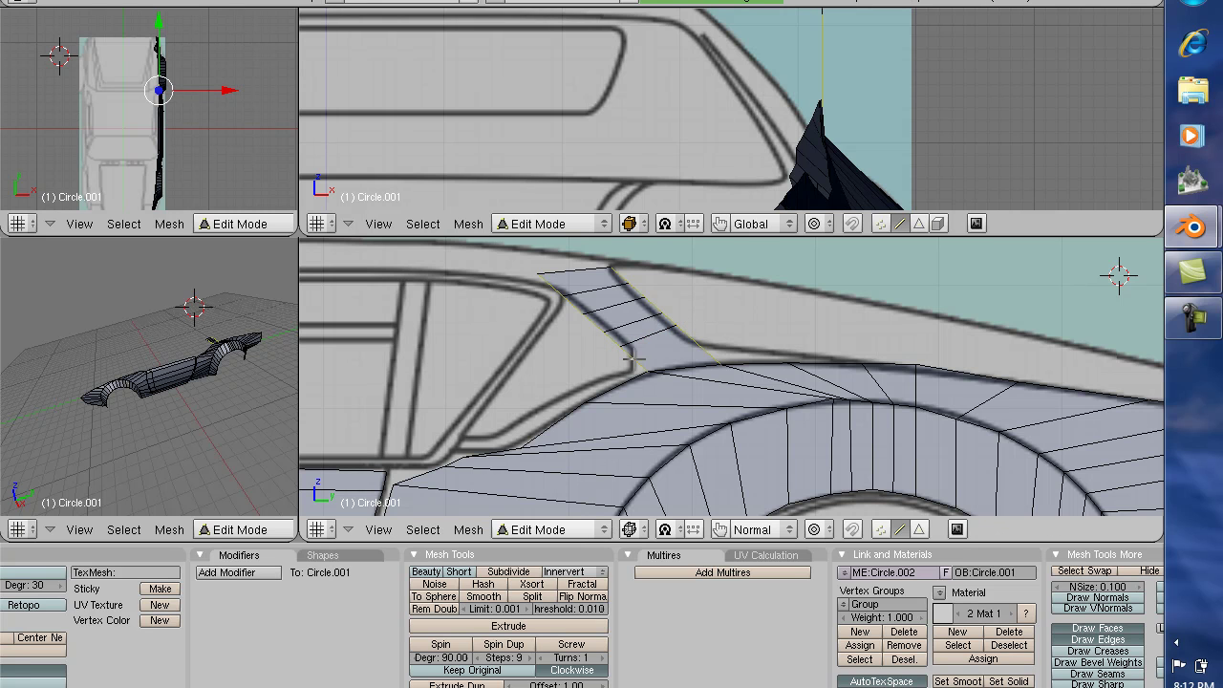
pyautogui.press('k')
pyautogui.click(631, 356)
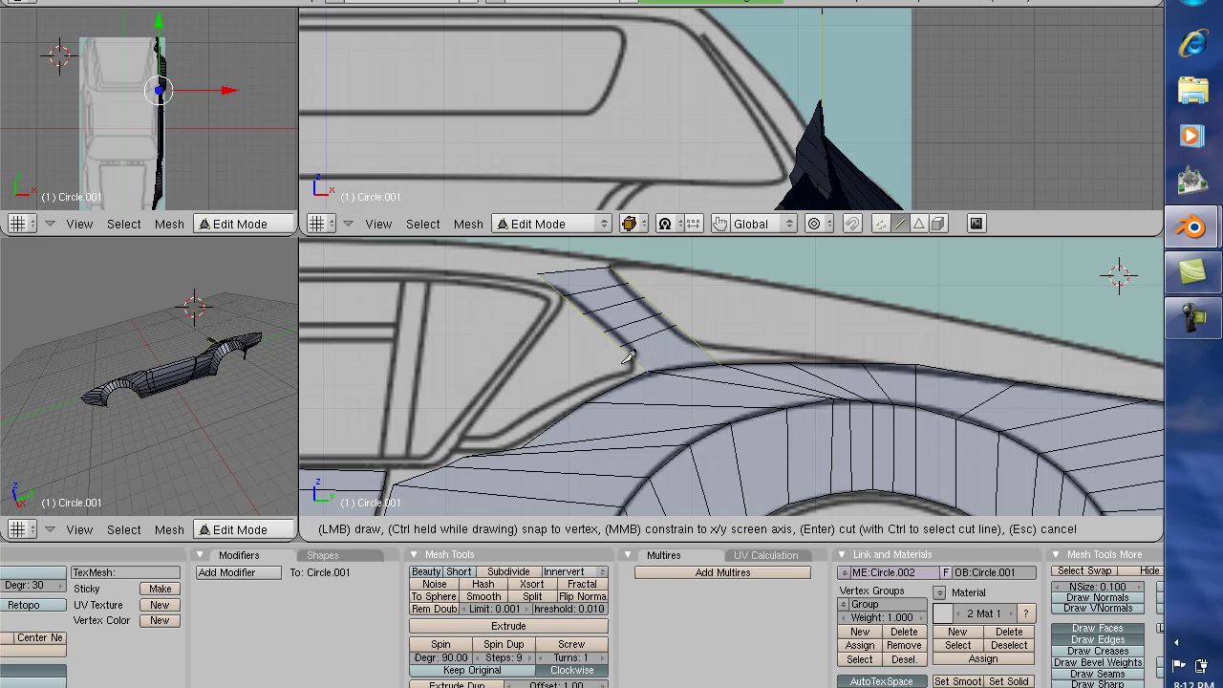
pyautogui.moveTo(627, 361); pyautogui.dragTo(729, 321)
pyautogui.press('Return')
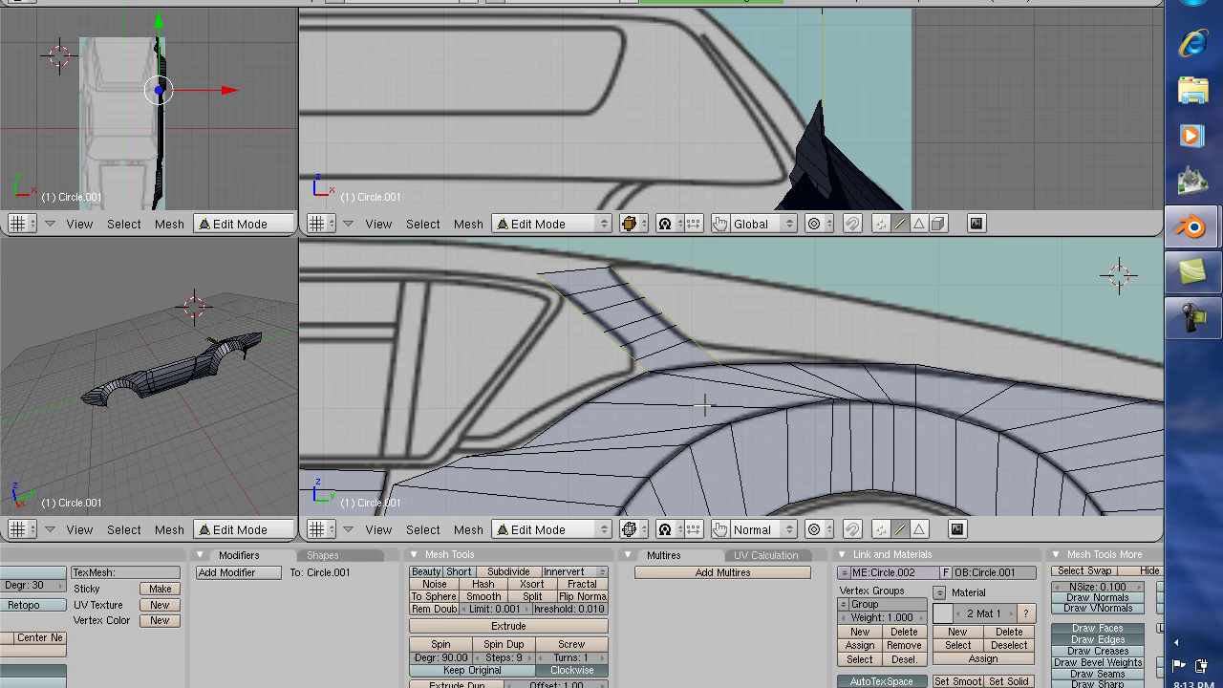
# Step: Move the pillar-base corner vertex and the next two vertices onto the blueprint line
pyautogui.click(879, 529)
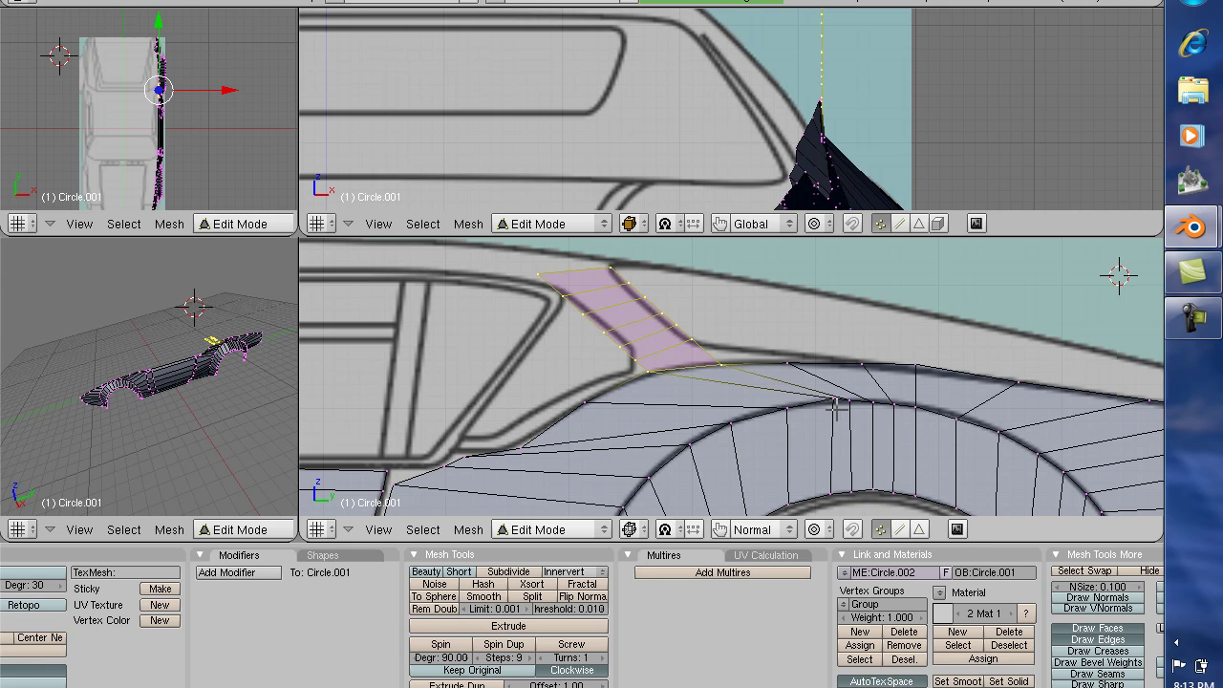
pyautogui.rightClick(637, 361)
pyautogui.press('g')
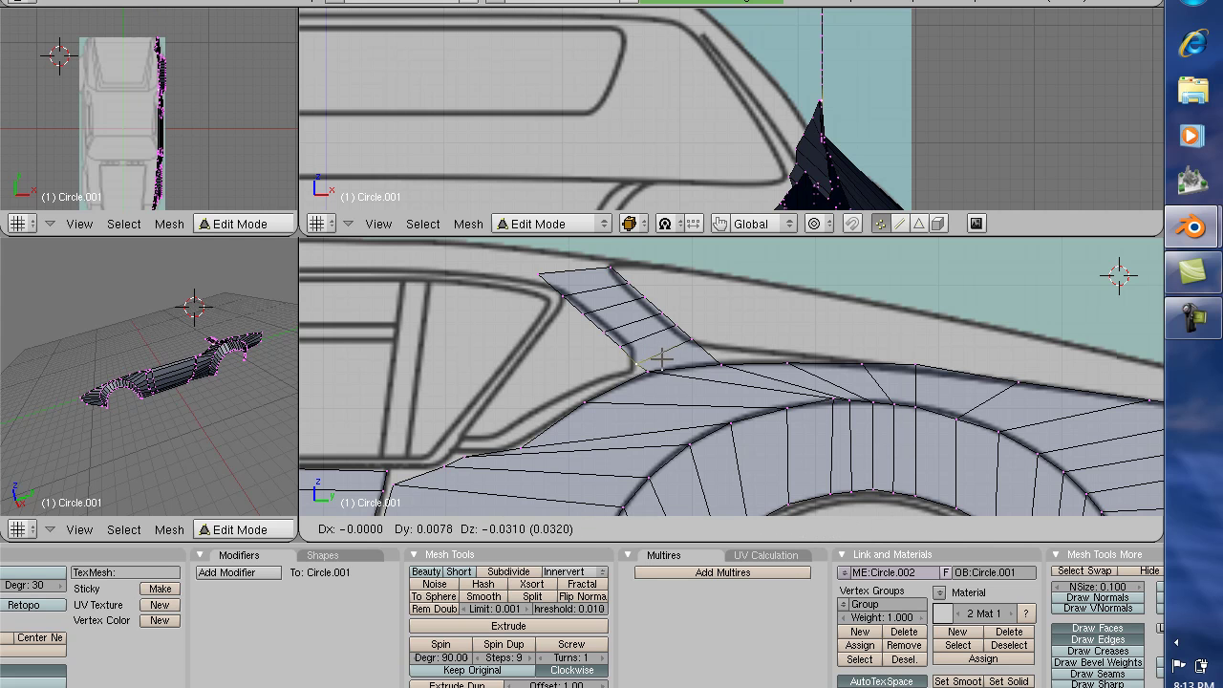
pyautogui.click(657, 365)
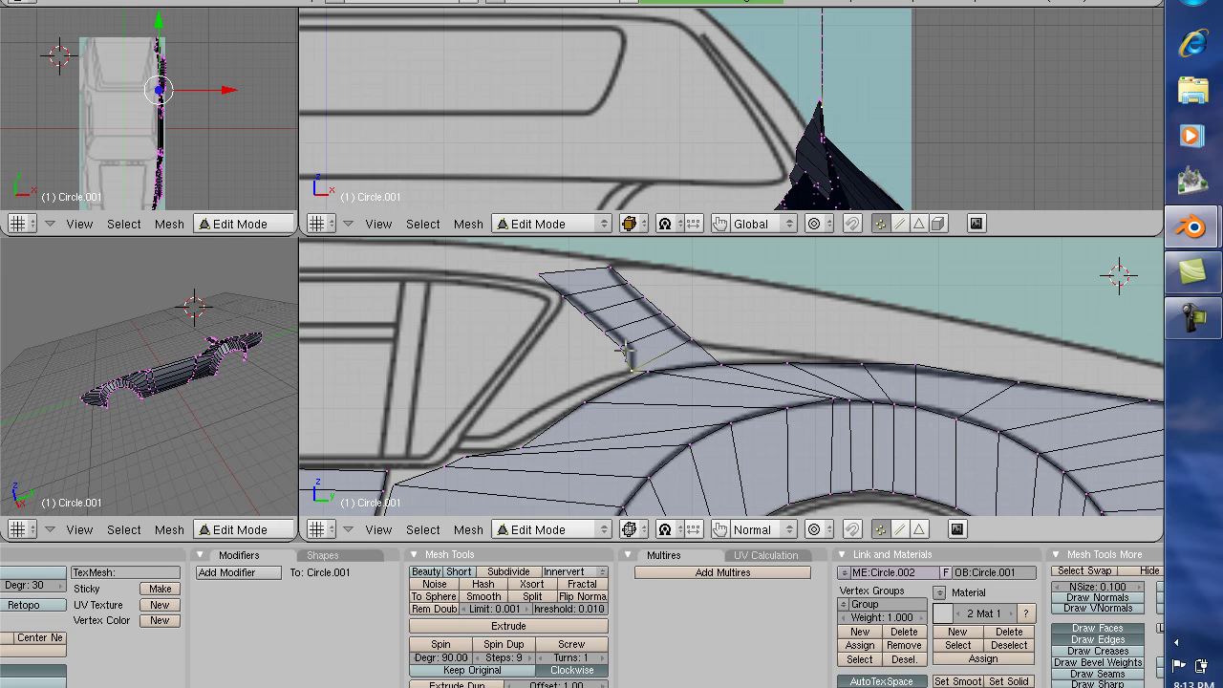
pyautogui.rightClick(621, 348)
pyautogui.press('g')
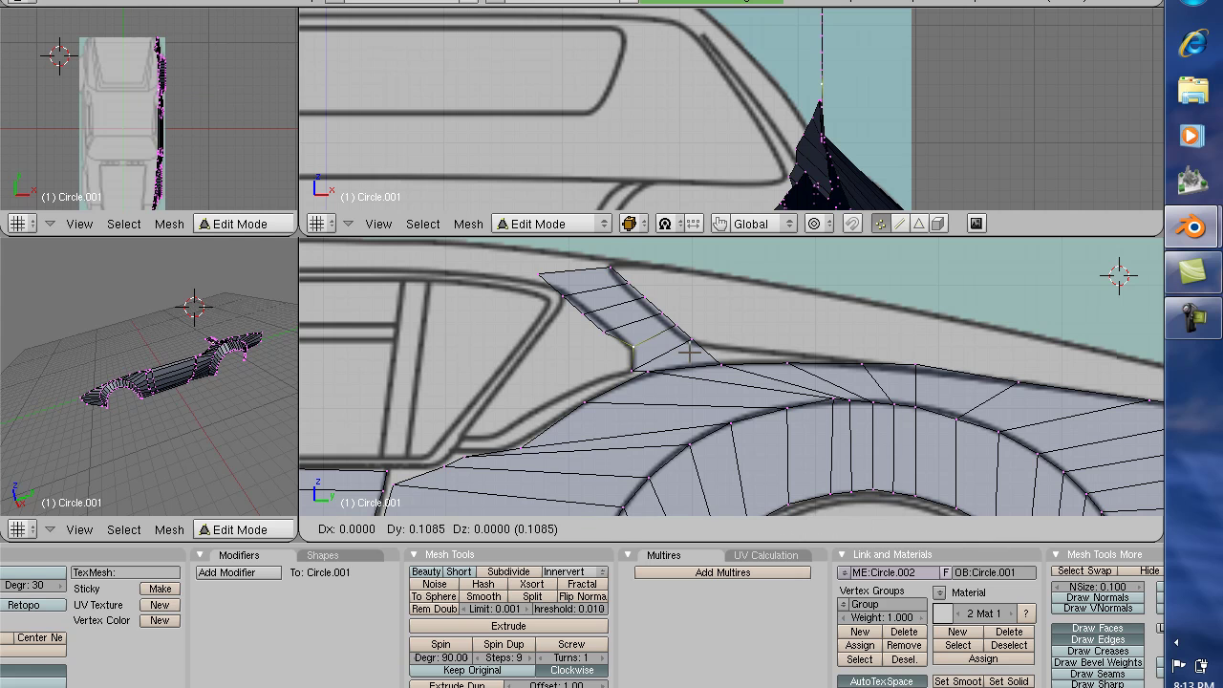
pyautogui.click(689, 353)
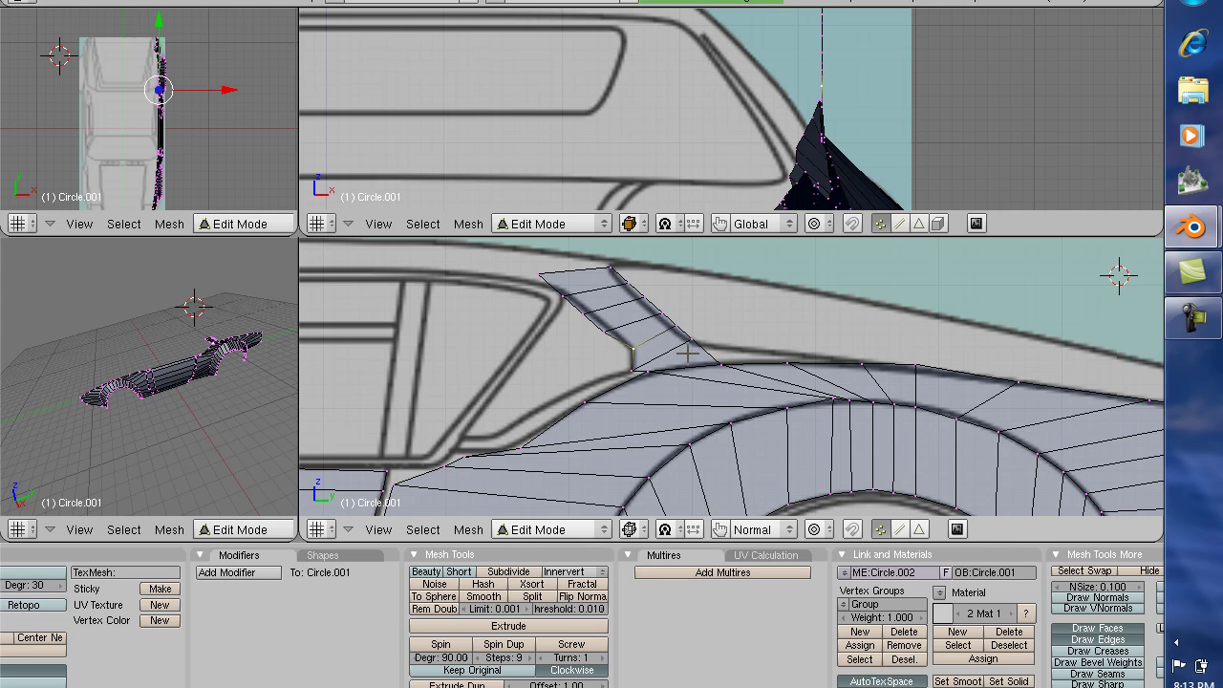
pyautogui.rightClick(605, 331)
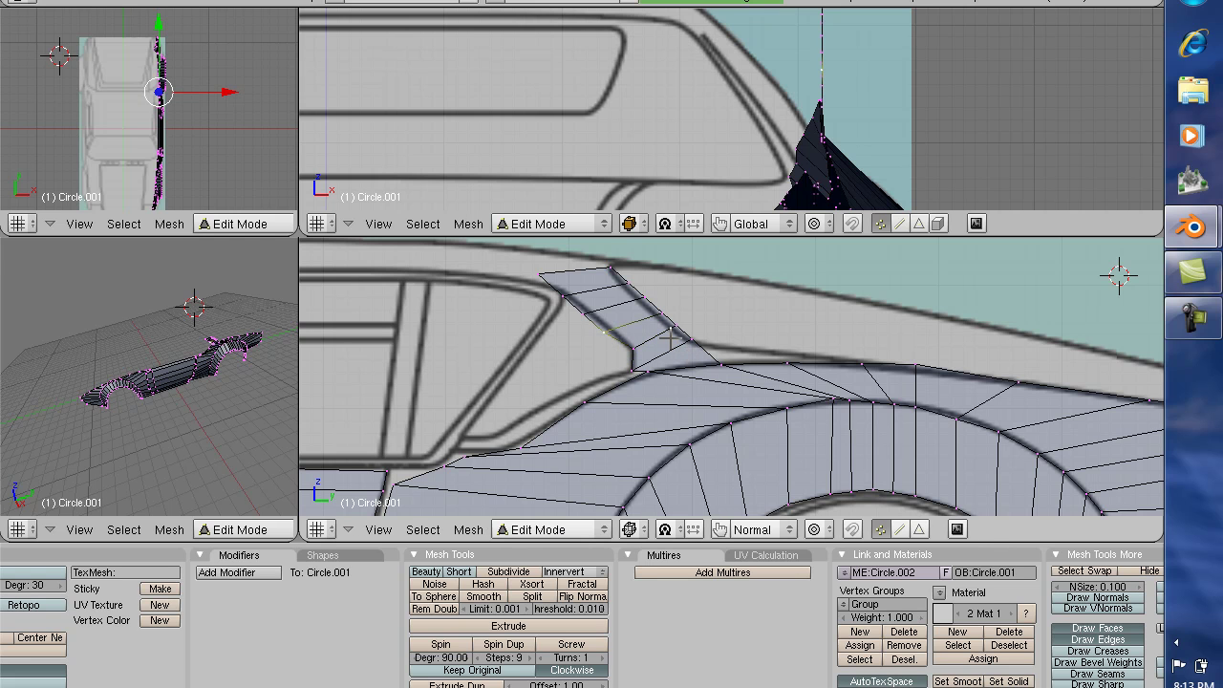
pyautogui.press('g')
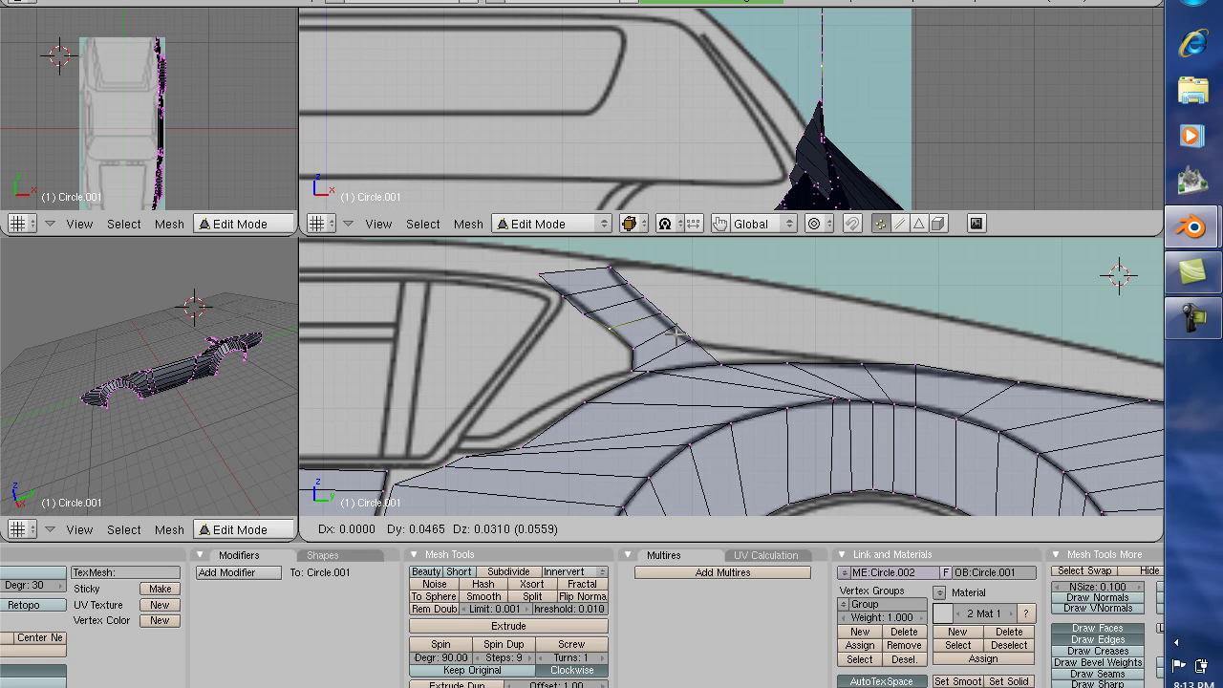
pyautogui.click(675, 334)
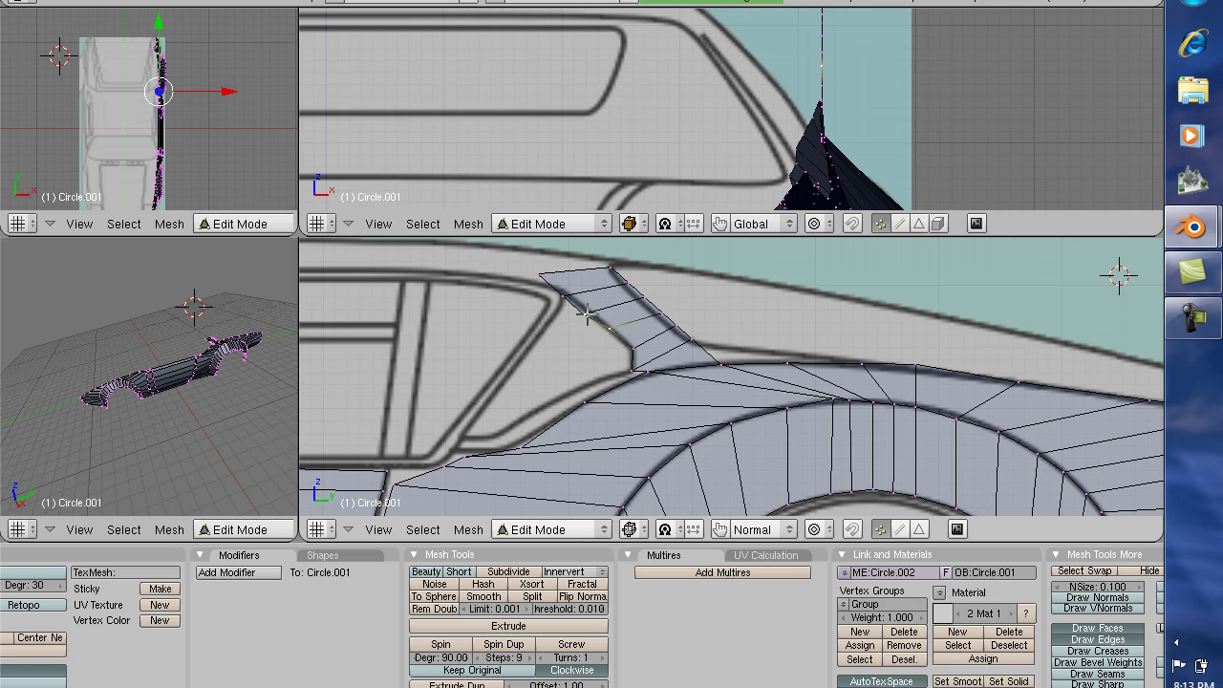
# Step: Move the strip's front-corner vertex up-left along the blueprint pillar line
pyautogui.rightClick(588, 314)
pyautogui.press('g')
pyautogui.rightClick(593, 310)
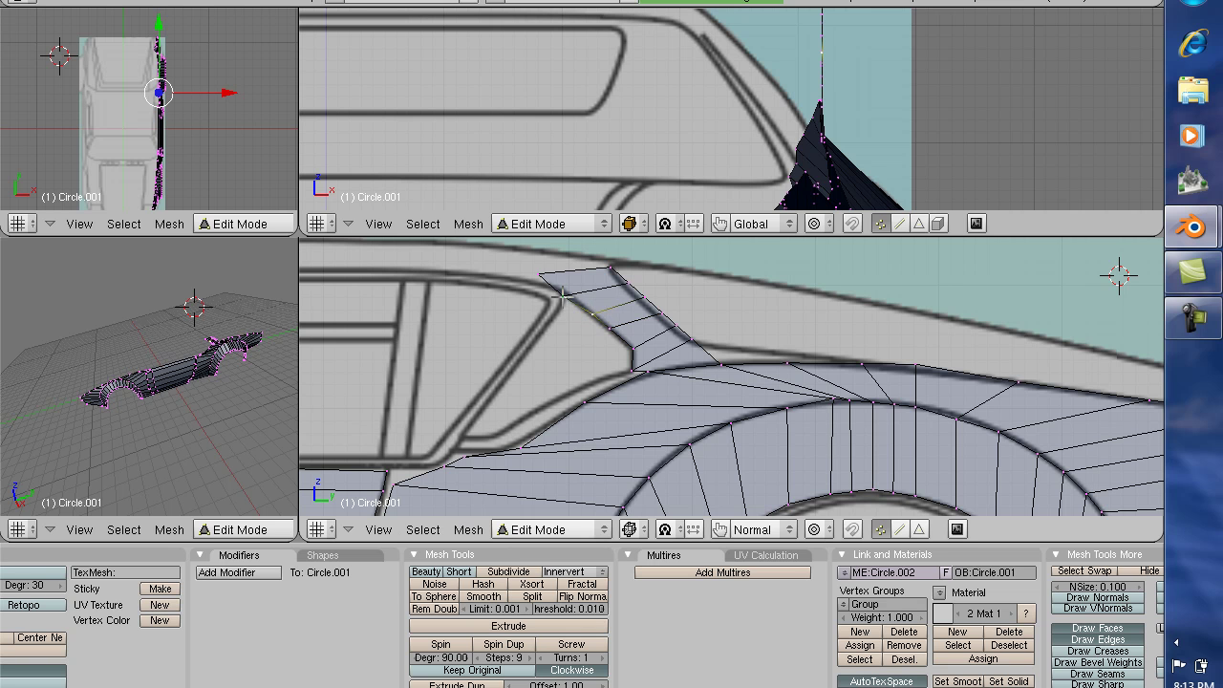
pyautogui.rightClick(563, 298)
pyautogui.press('g')
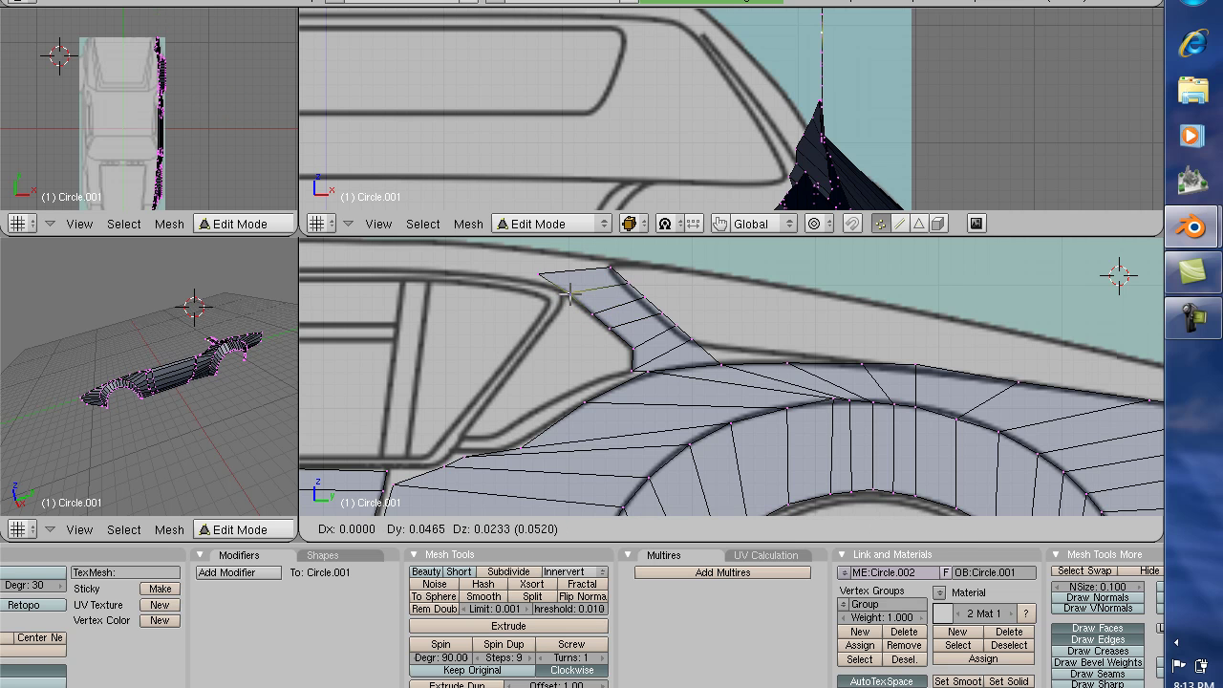
pyautogui.click(571, 294)
pyautogui.press('g')
pyautogui.click(542, 276)
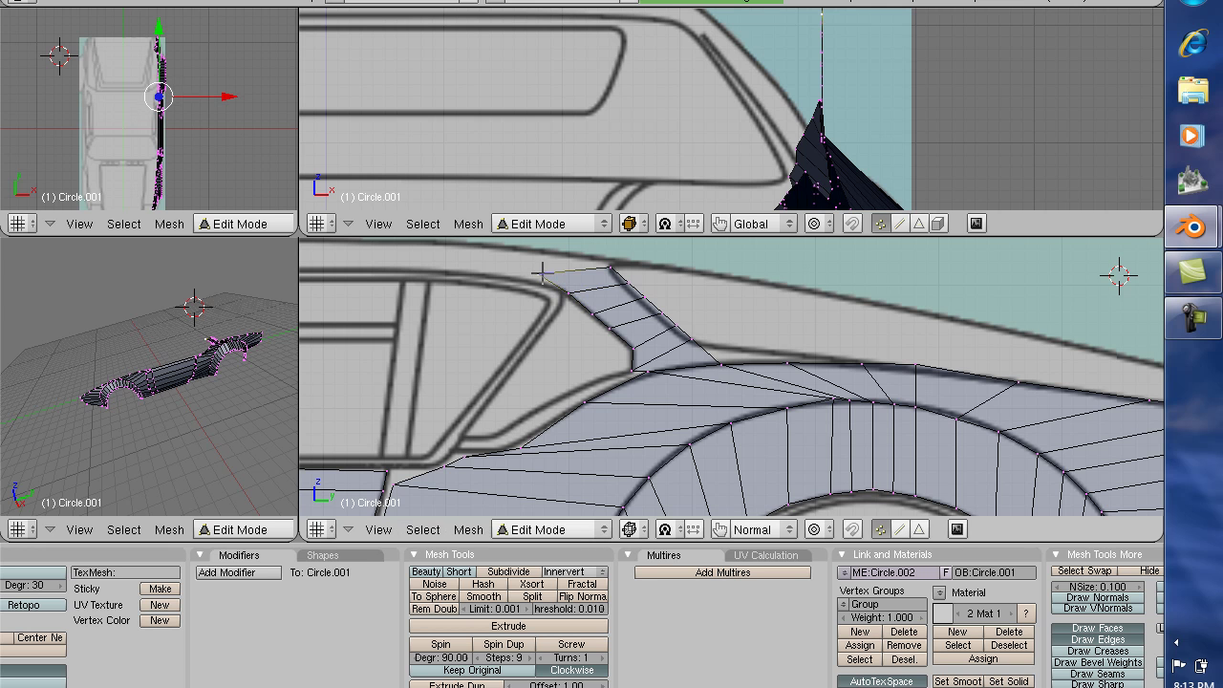
pyautogui.press('g')
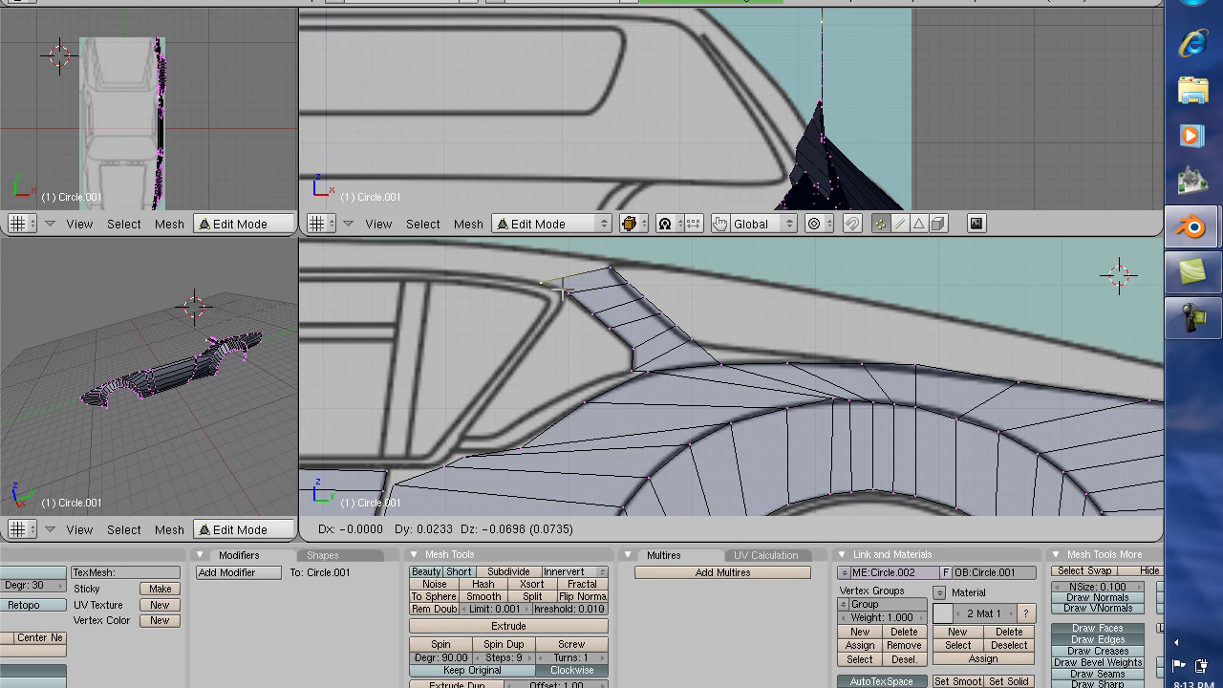
pyautogui.click(564, 289)
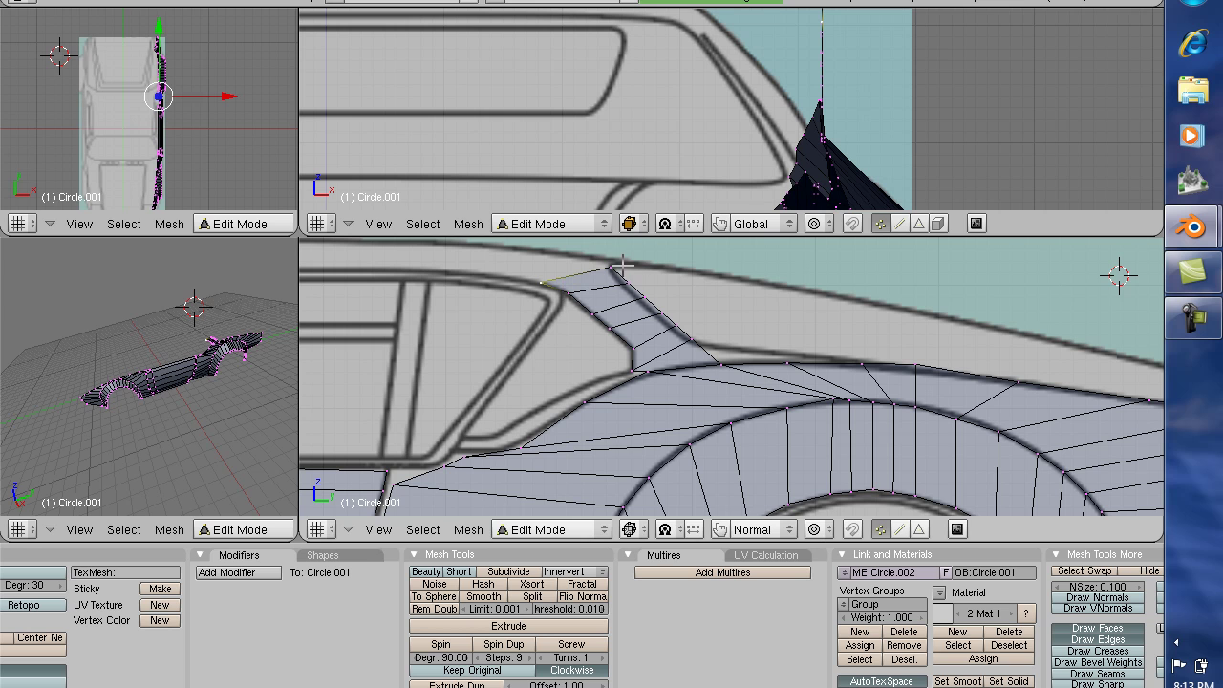
# Step: Reposition the vertex below the strip's top repeatedly until it sits on the pillar outline
pyautogui.rightClick(613, 266)
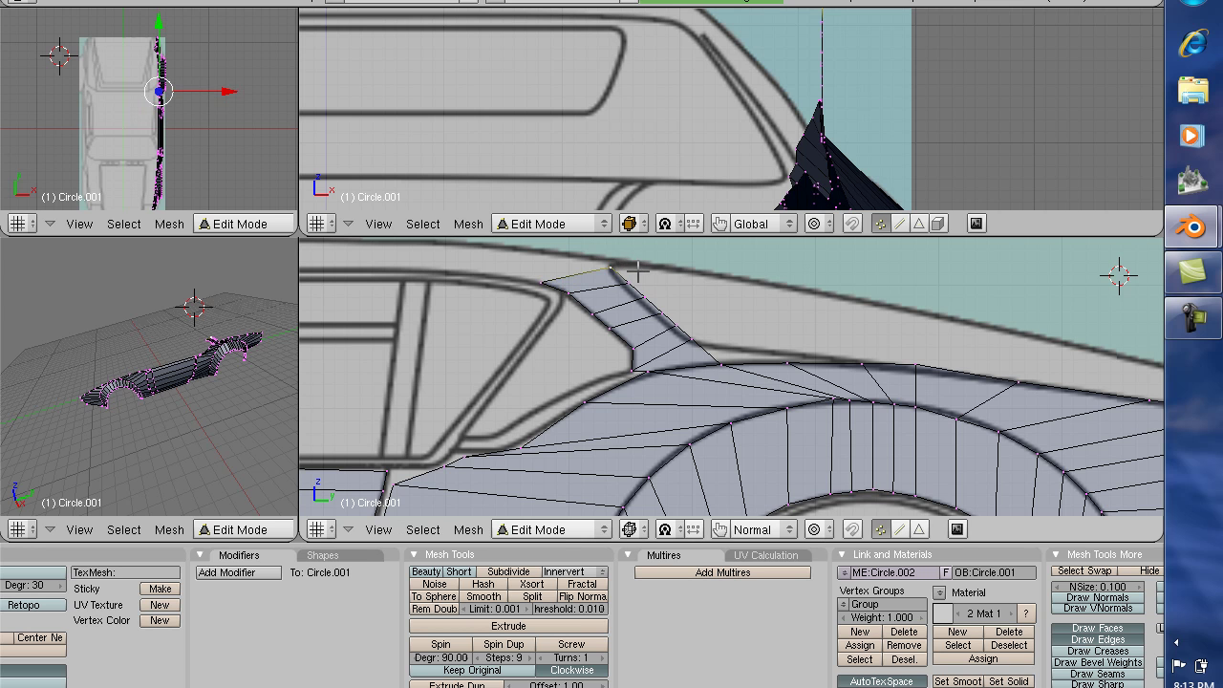
pyautogui.rightClick(631, 282)
pyautogui.press('g')
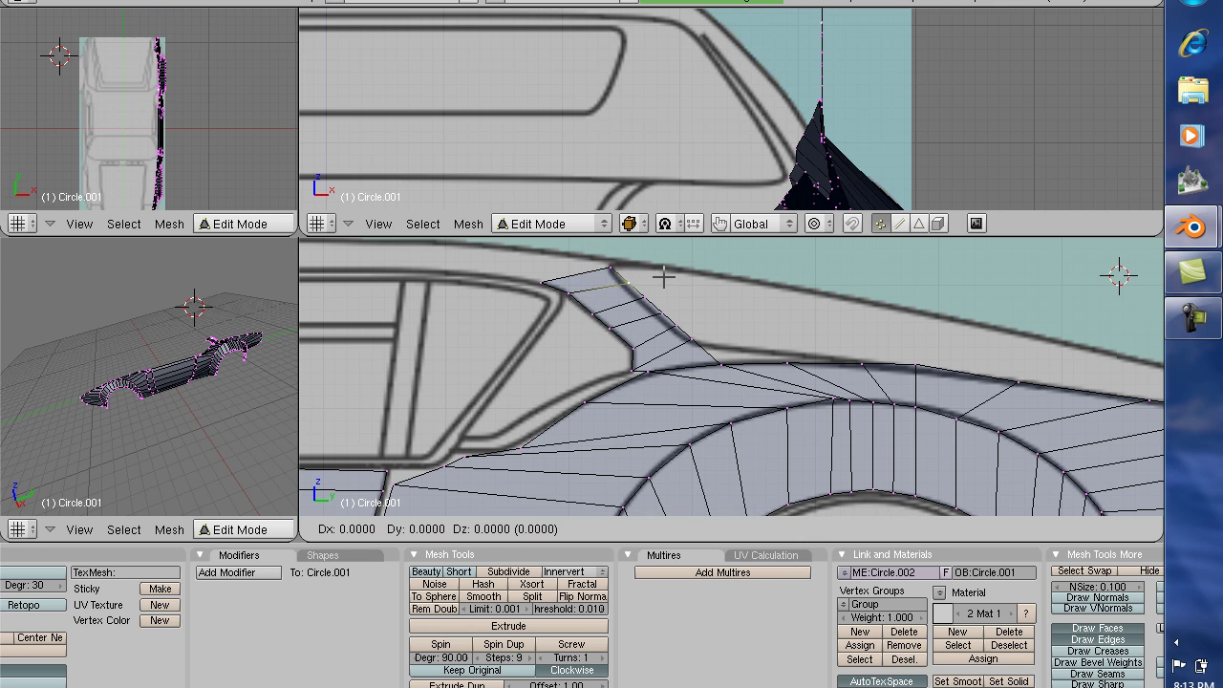
pyautogui.click(659, 278)
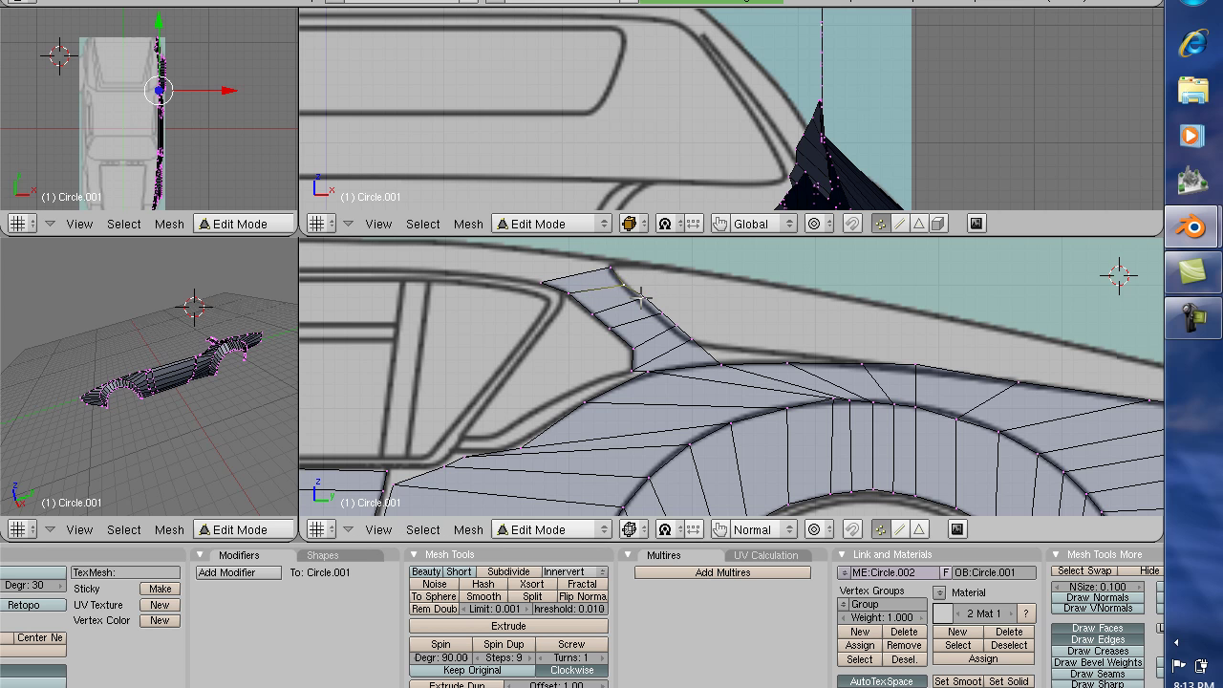
pyautogui.press('g')
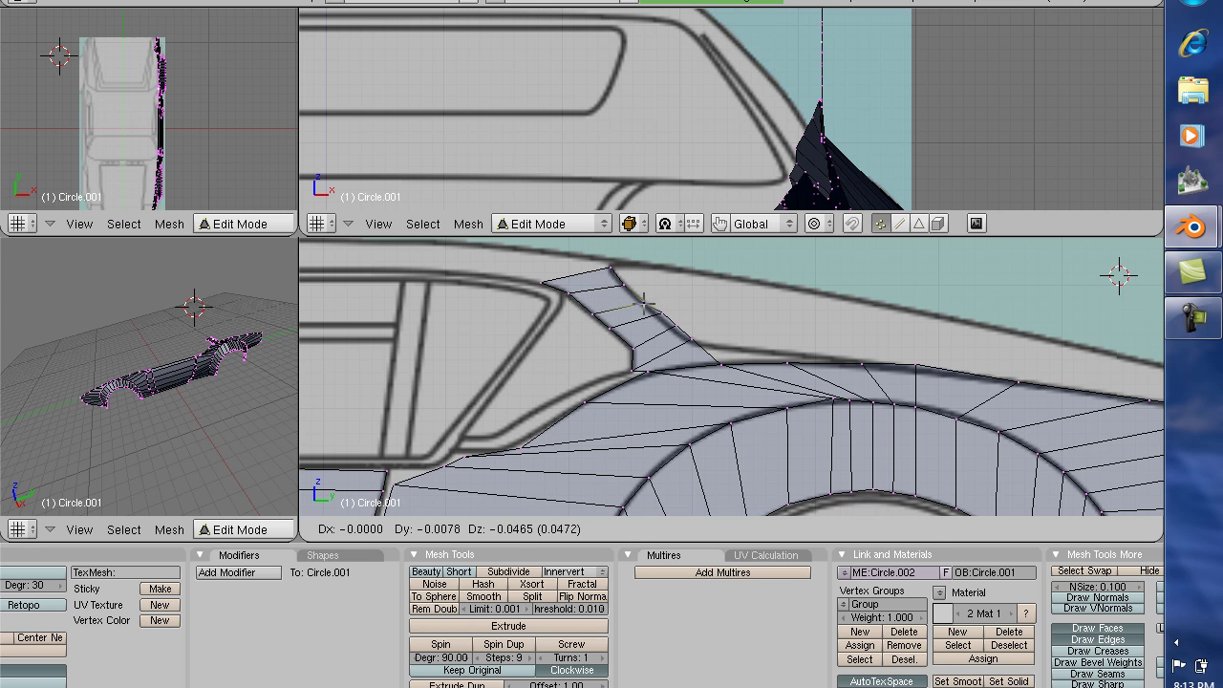
pyautogui.click(642, 302)
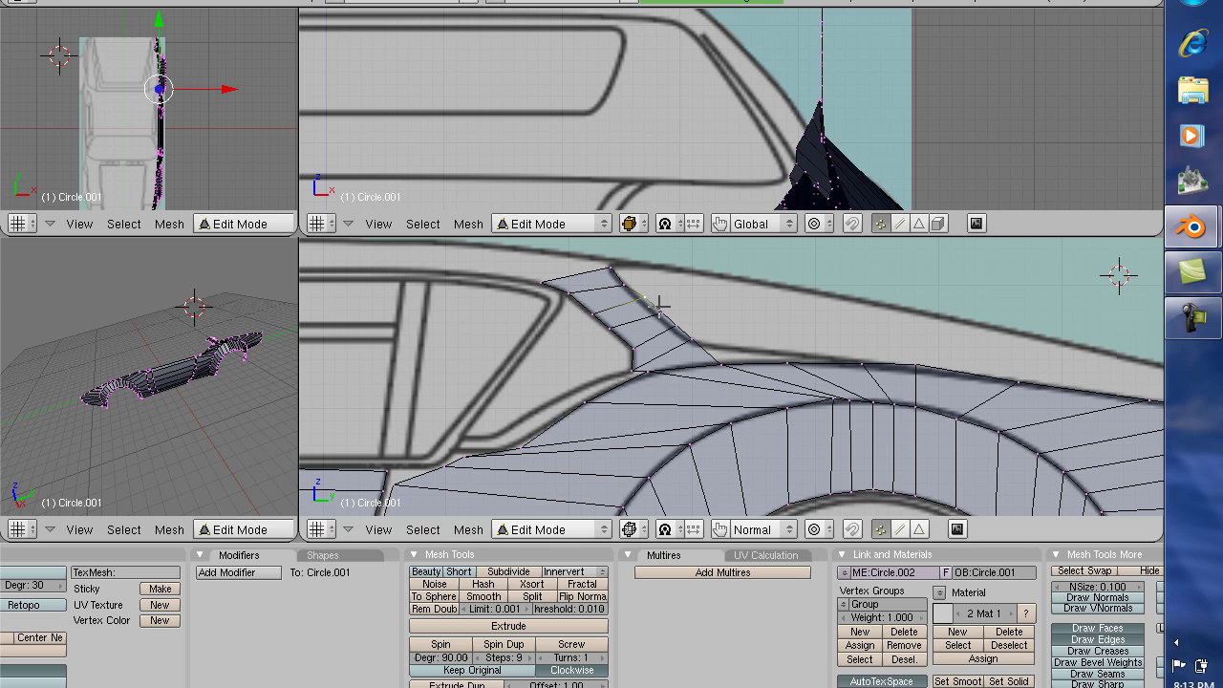
pyautogui.press('g')
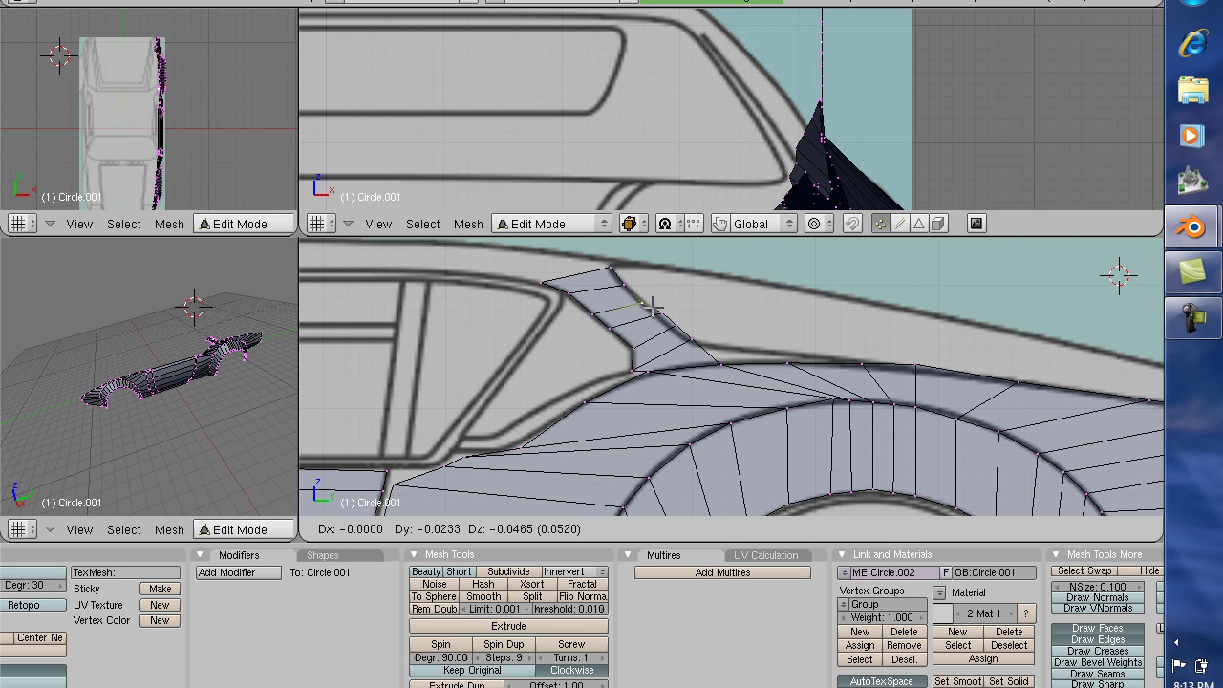
pyautogui.click(658, 306)
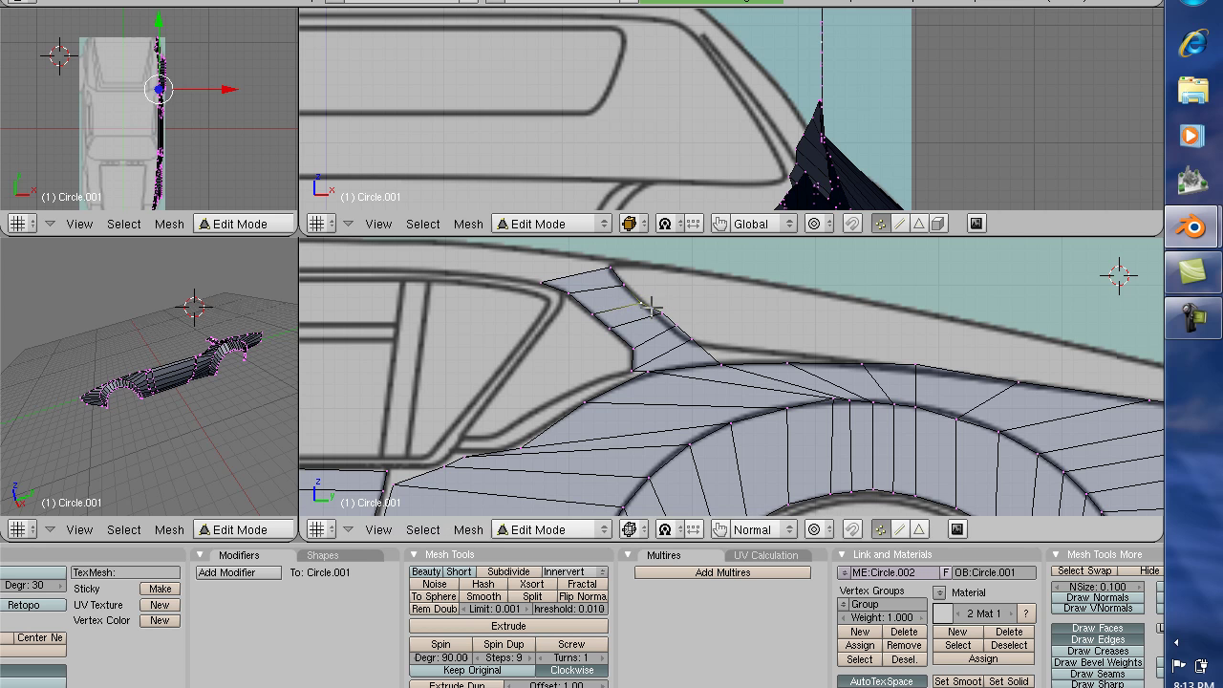
pyautogui.moveTo(661, 310); pyautogui.dragTo(665, 312)
pyautogui.press('g')
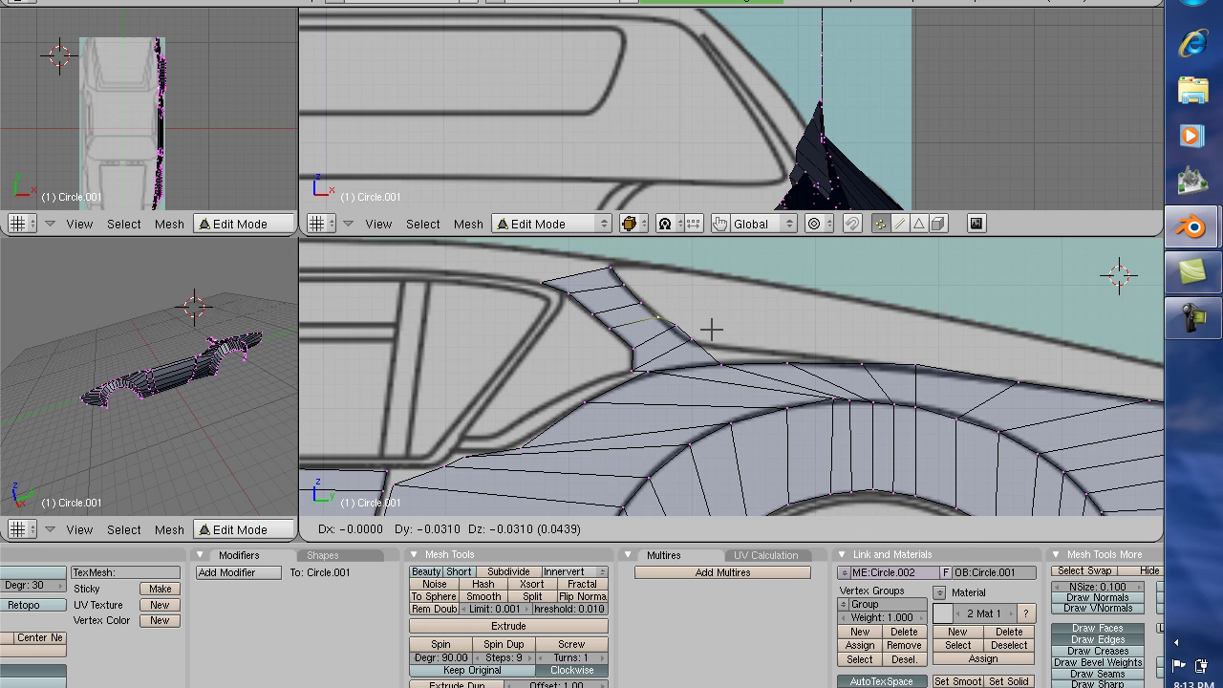
pyautogui.click(703, 329)
pyautogui.press('g')
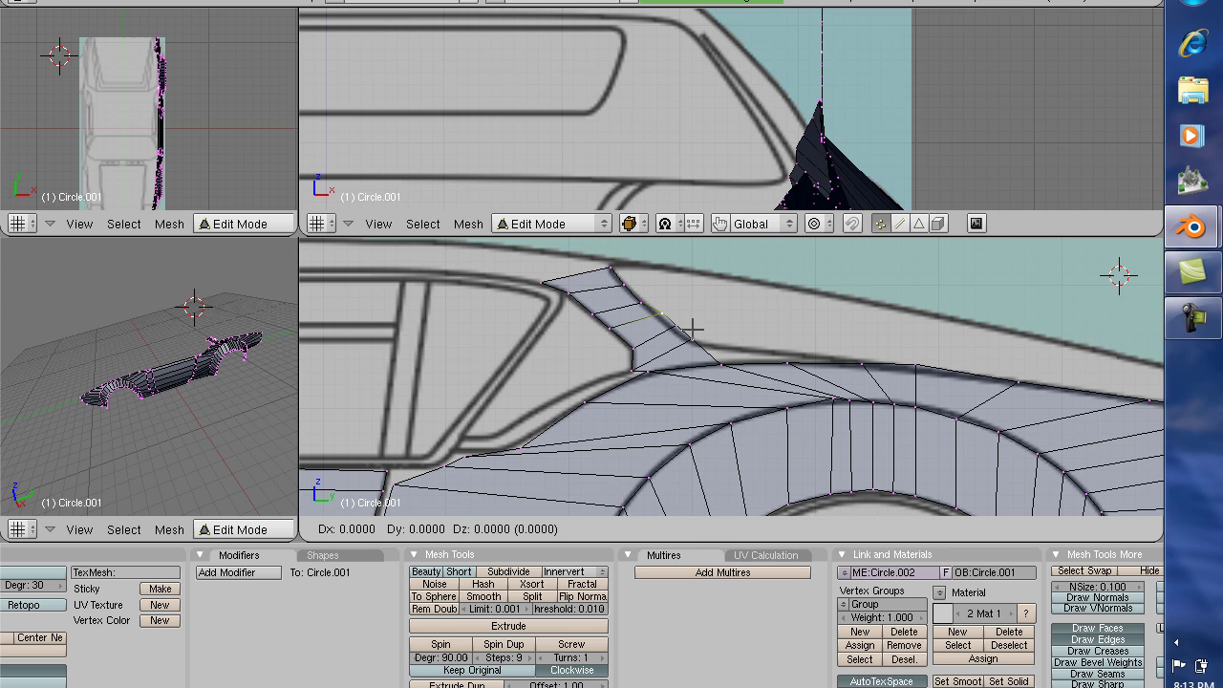
pyautogui.click(690, 329)
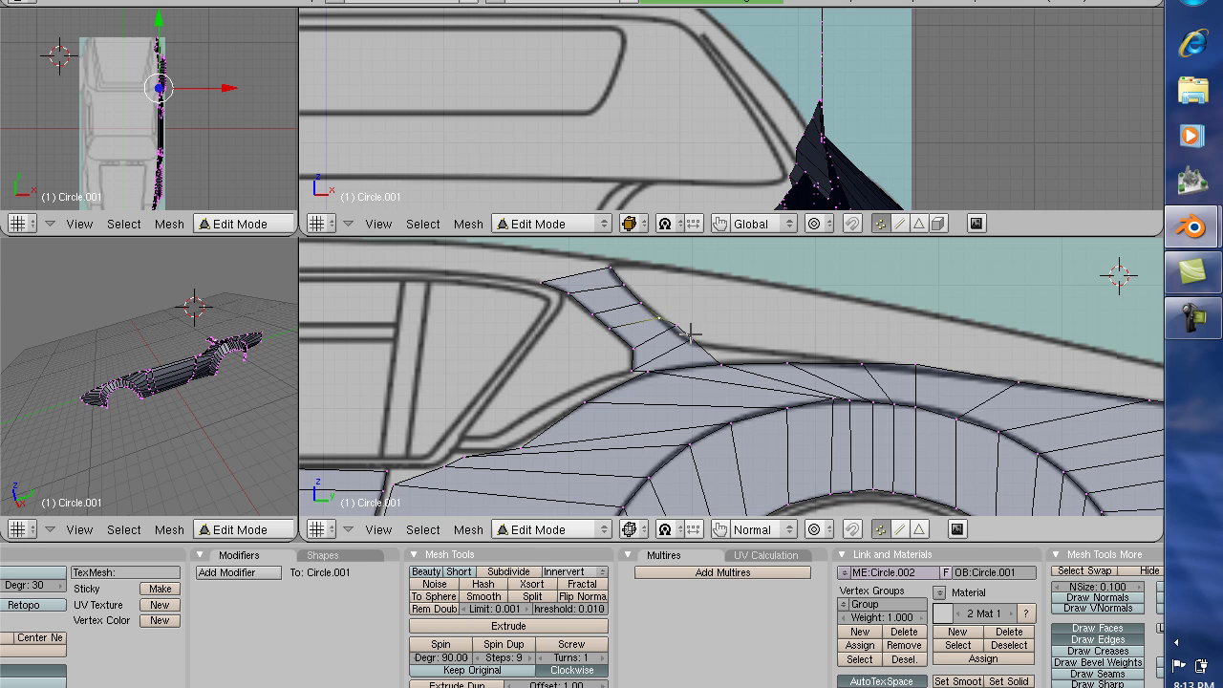
# Step: Pull the next lower vertex down-right onto the pillar base on the blueprint
pyautogui.rightClick(672, 320)
pyautogui.press('g')
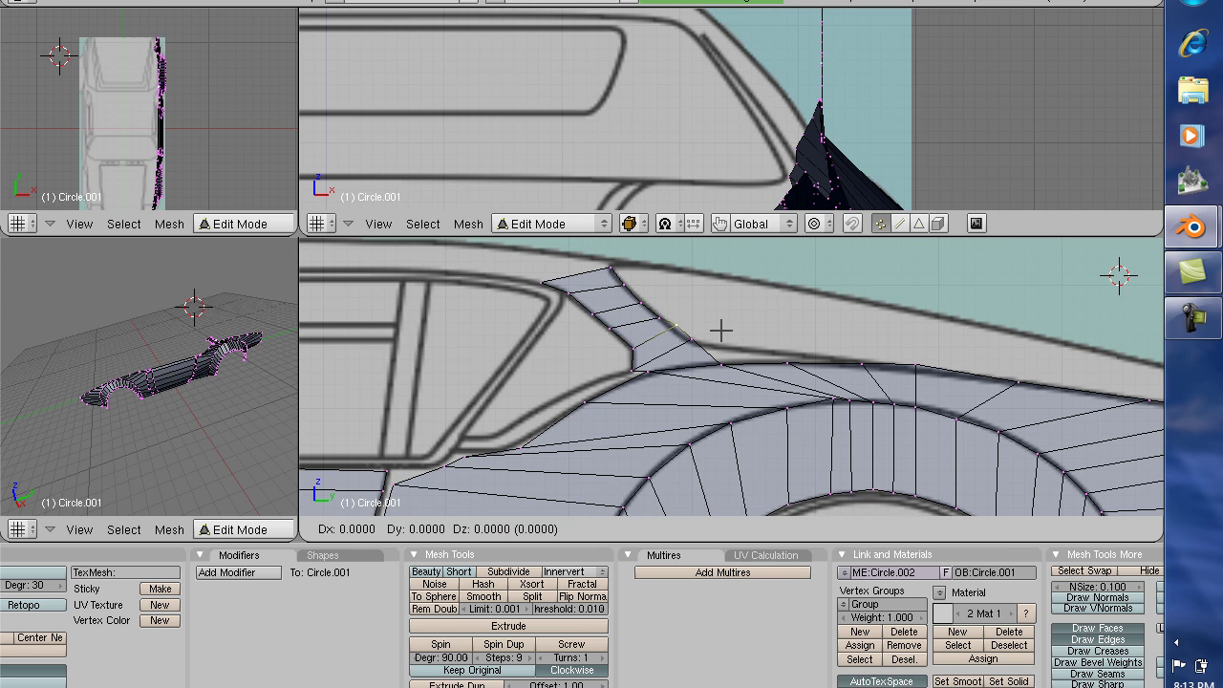
pyautogui.click(718, 336)
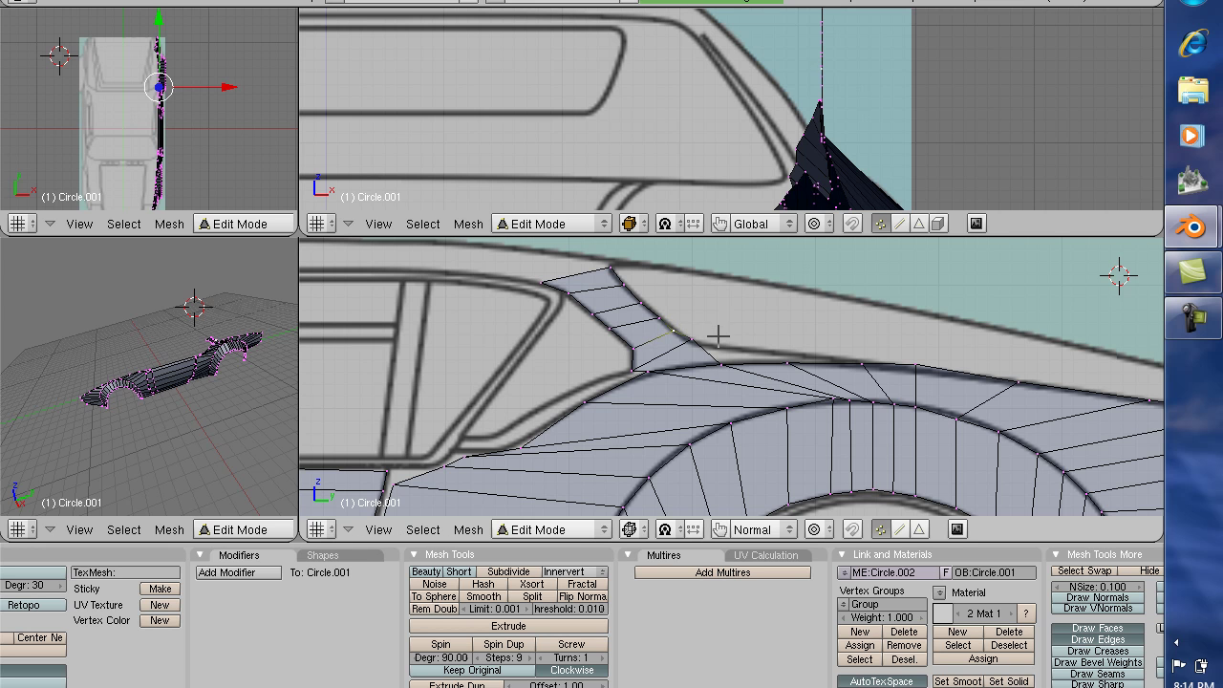
pyautogui.moveTo(693, 339); pyautogui.dragTo(715, 336, button='right')
pyautogui.press('g')
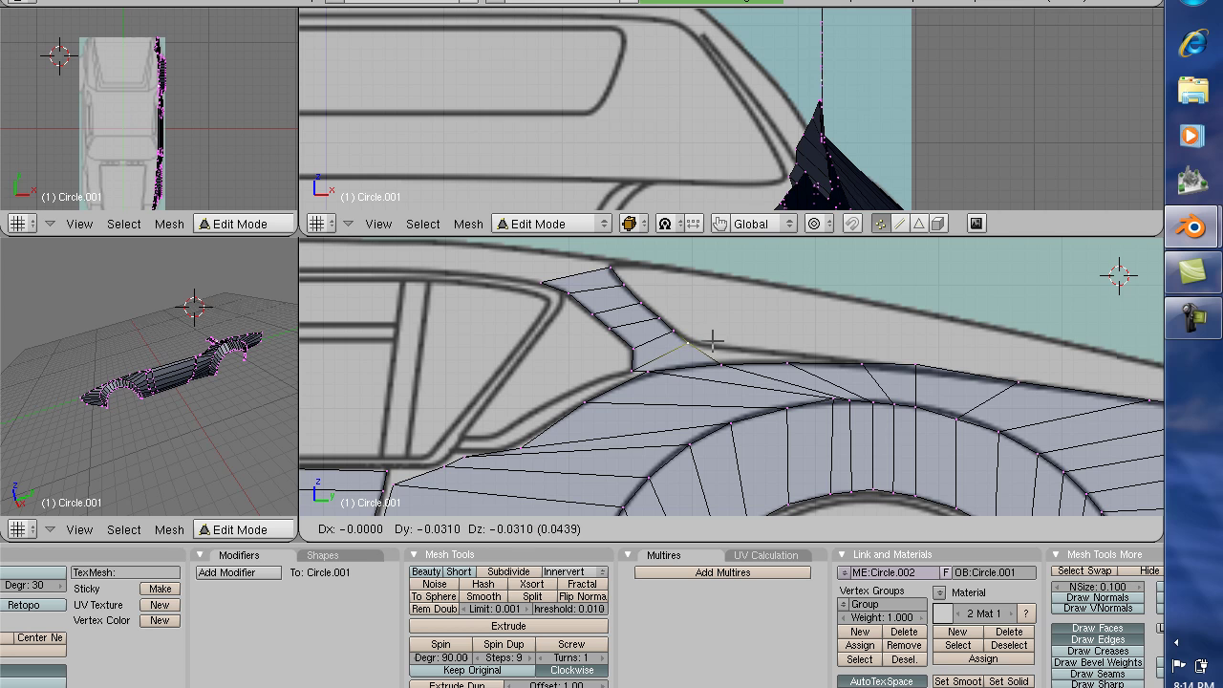
pyautogui.click(715, 338)
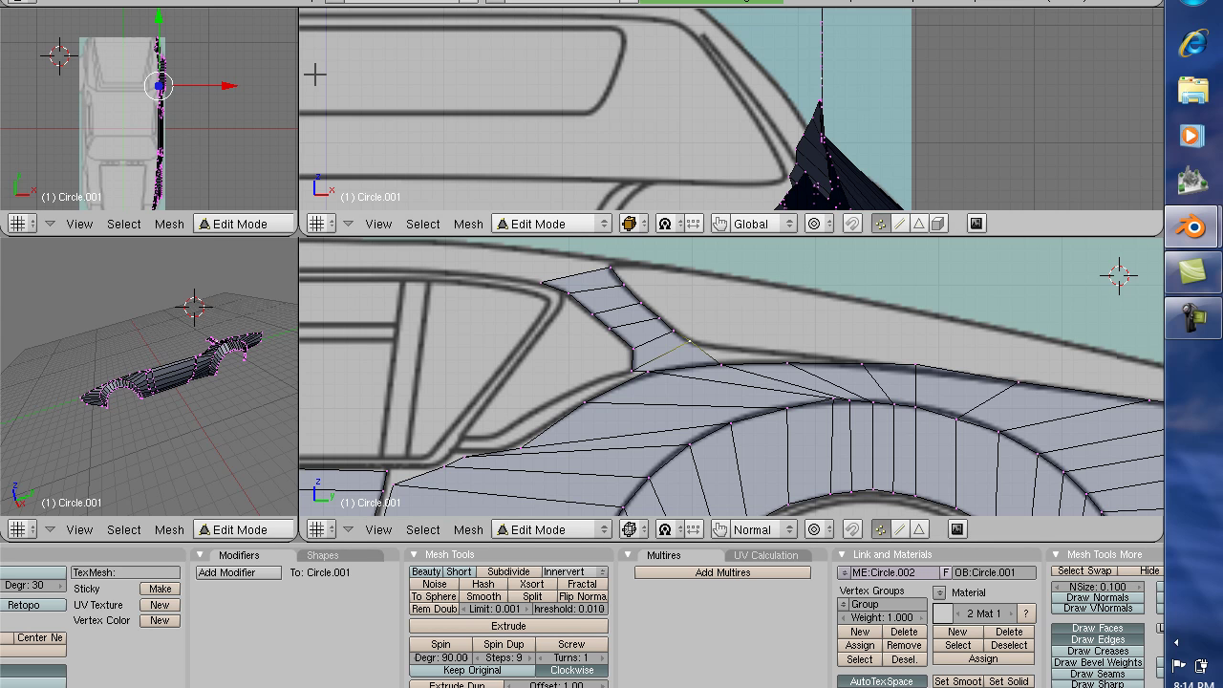
# Step: Enlarge and zoom the top view, then box-select the A-pillar strip vertices
pyautogui.scroll(2, 315, 74)
pyautogui.scroll(-3, 286, 107)
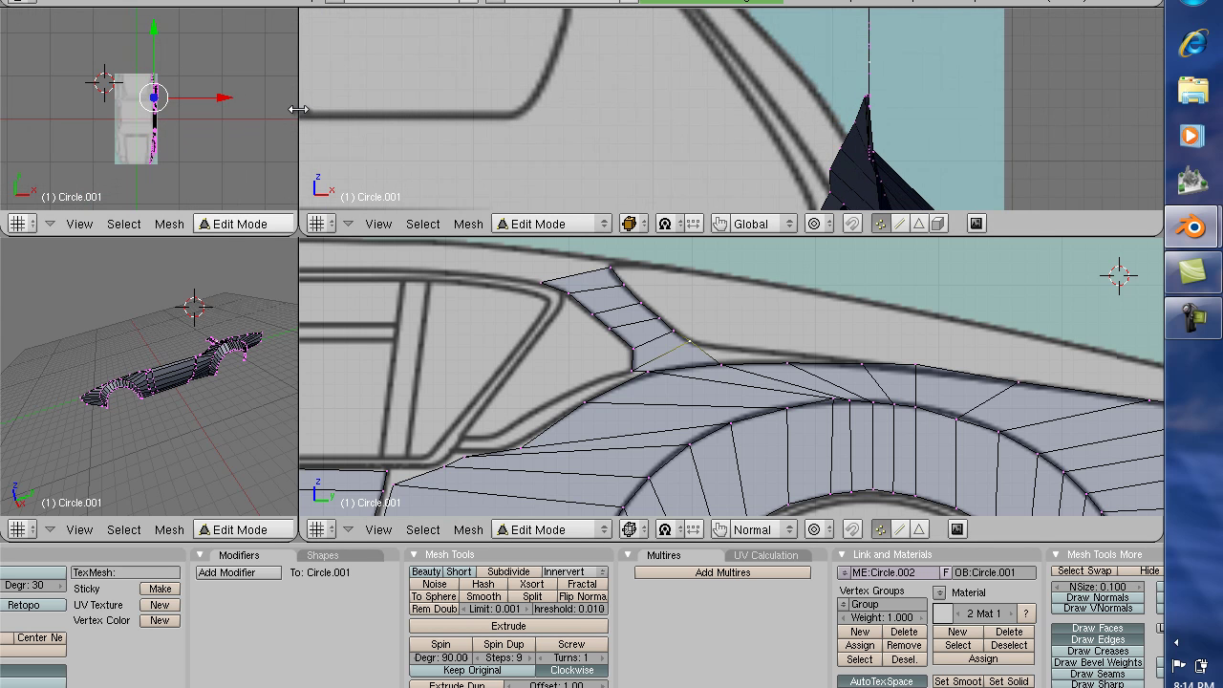
pyautogui.moveTo(298, 109); pyautogui.dragTo(891, 143)
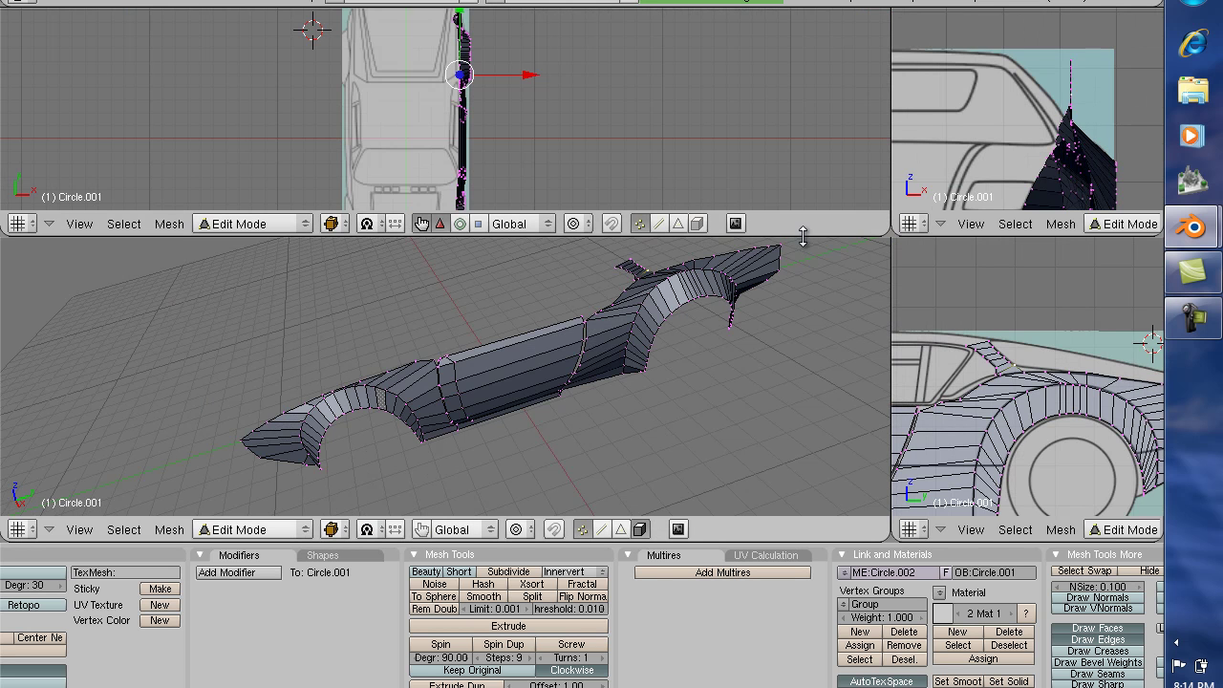
pyautogui.moveTo(803, 237); pyautogui.dragTo(773, 371)
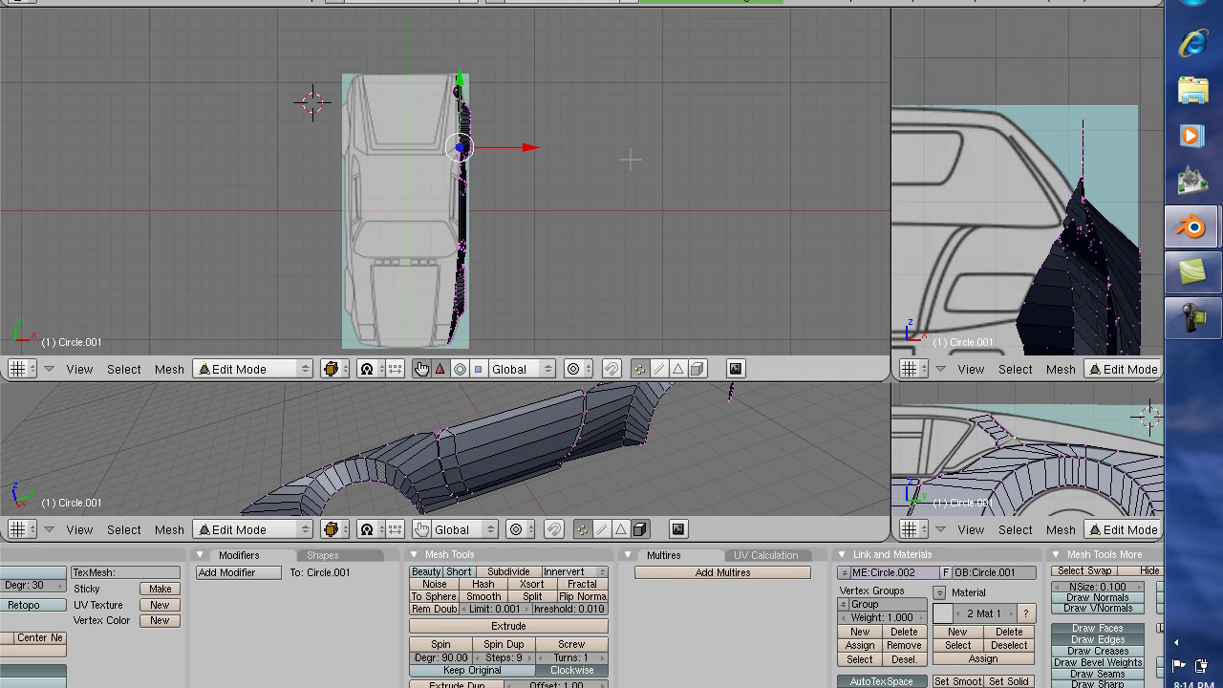
pyautogui.scroll(-1, 630, 160)
pyautogui.scroll(4, 631, 161)
pyautogui.scroll(-2, 633, 163)
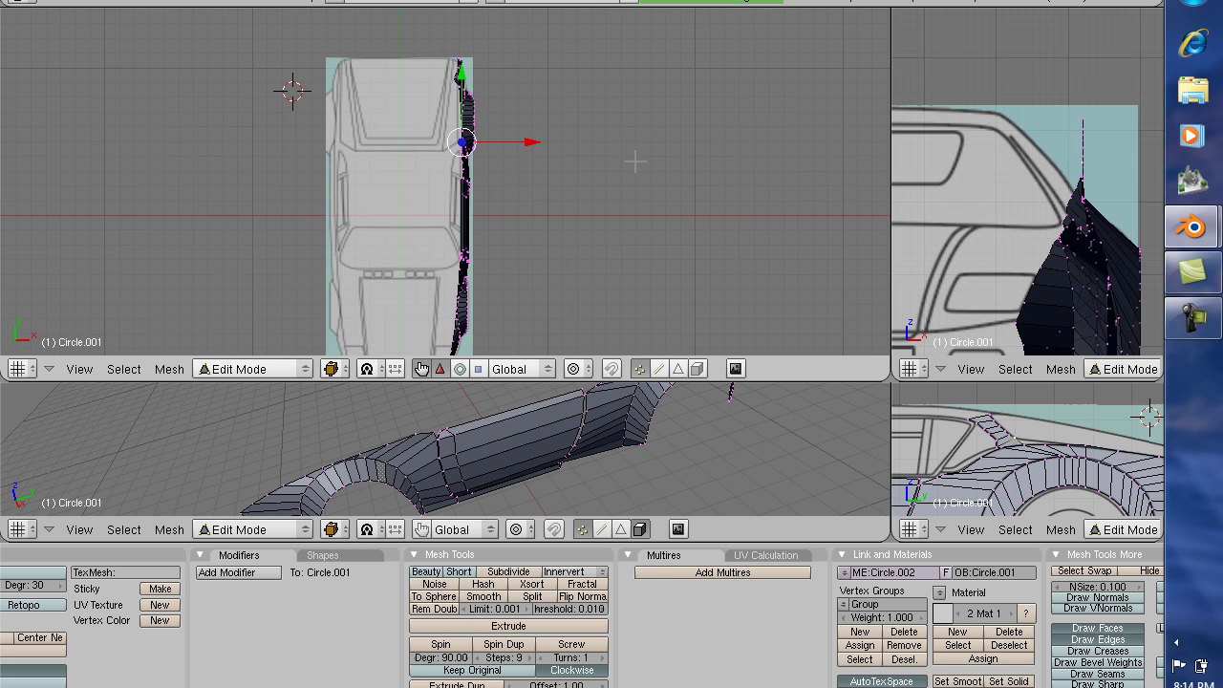
pyautogui.press('b')
pyautogui.moveTo(388, 44); pyautogui.dragTo(538, 219)
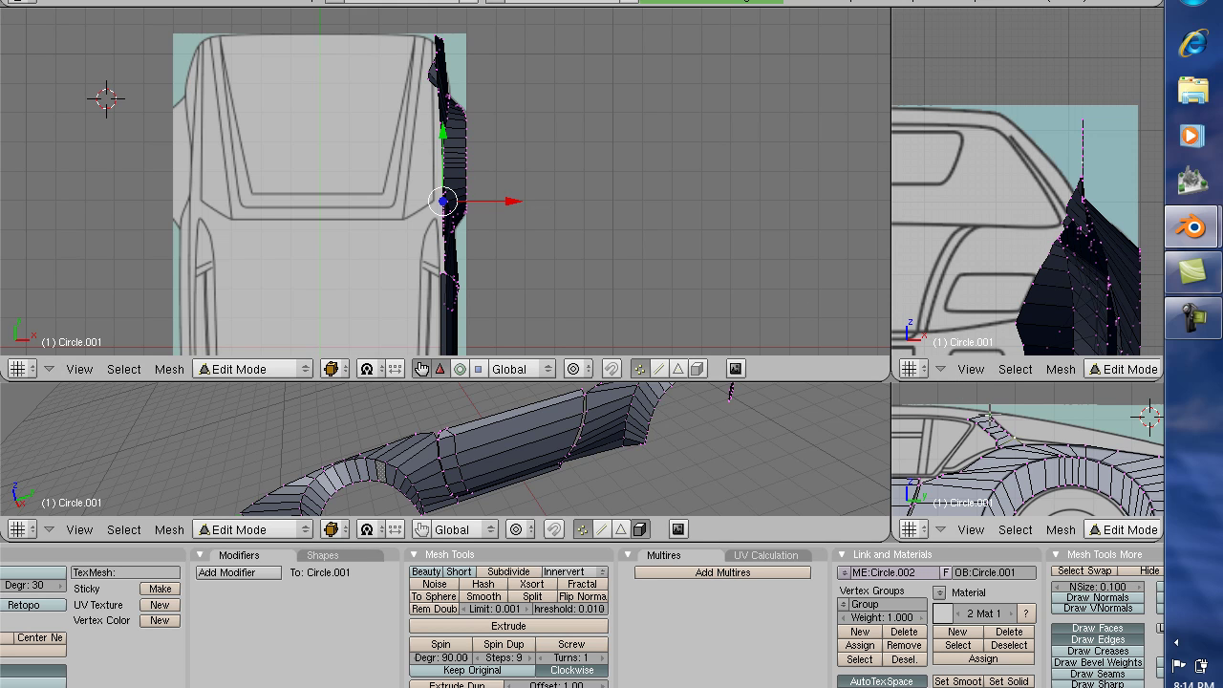
# Step: Slide the first A-pillar vertices inward along X toward the blueprint pillar line, retrying with undo
pyautogui.rightClick(992, 416)
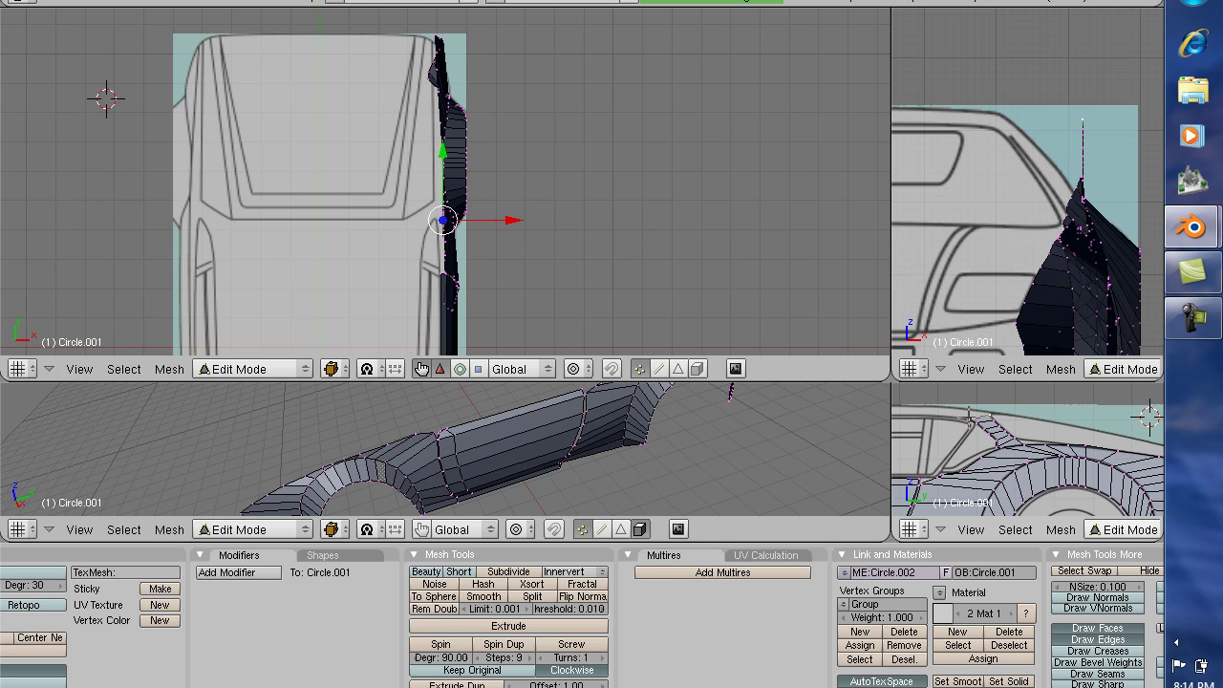
pyautogui.press('g')
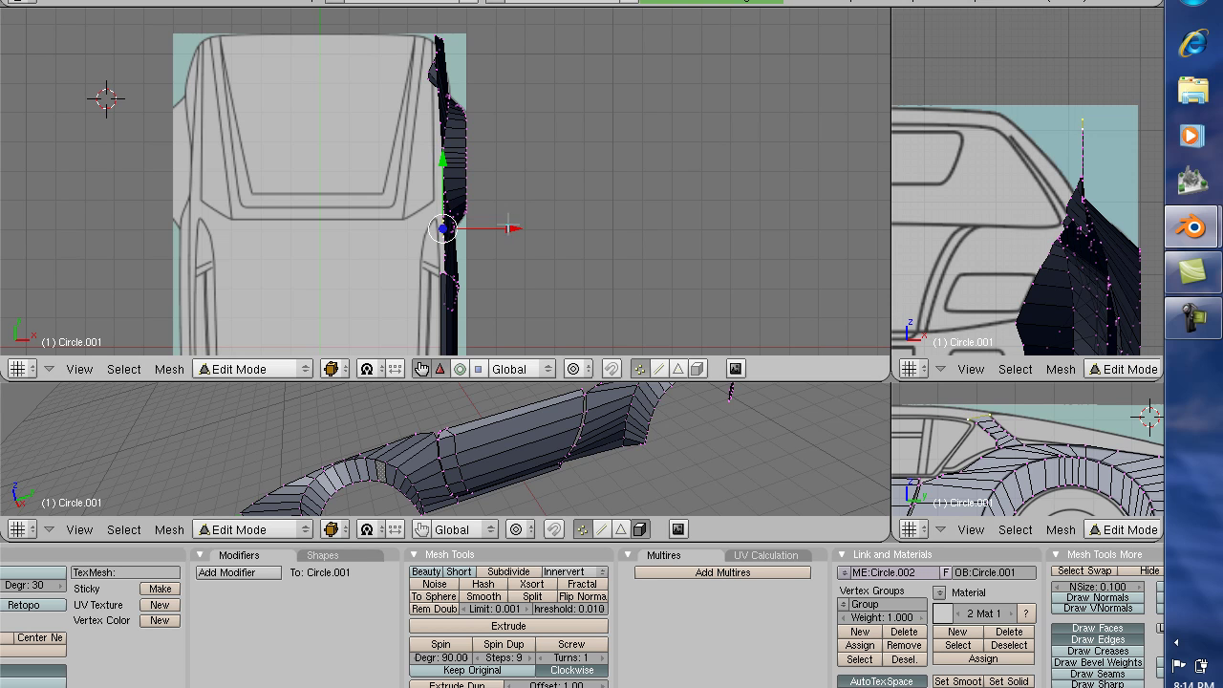
pyautogui.press('x')
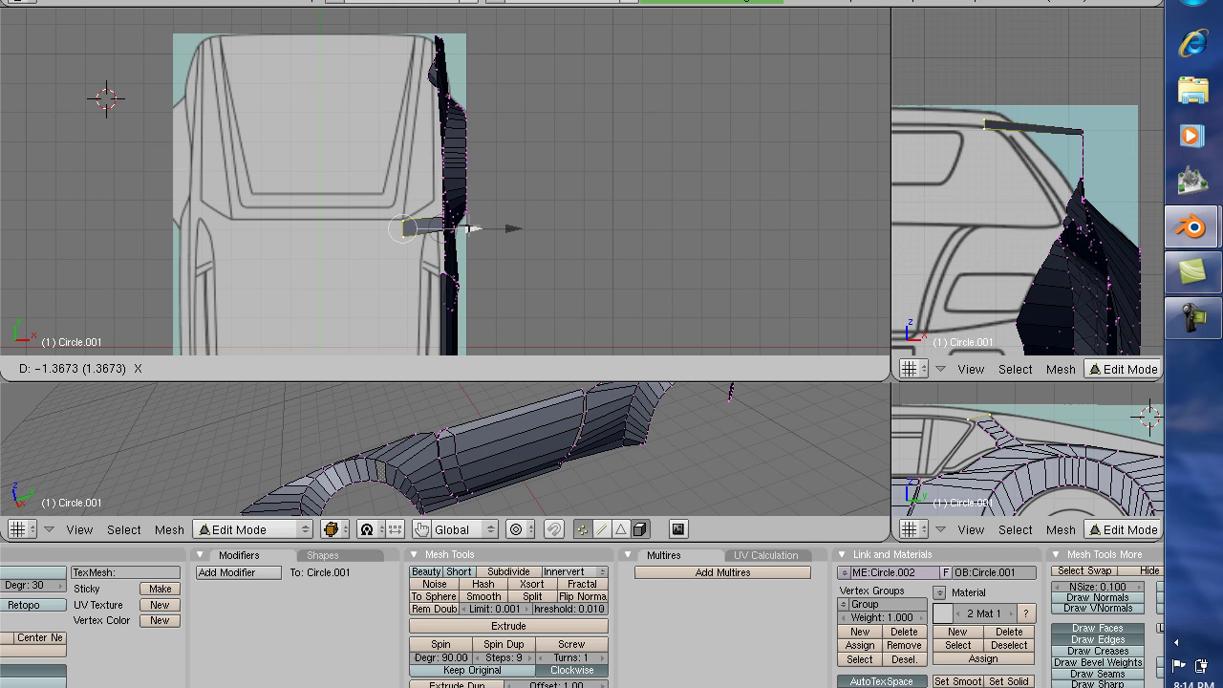
pyautogui.click(471, 228)
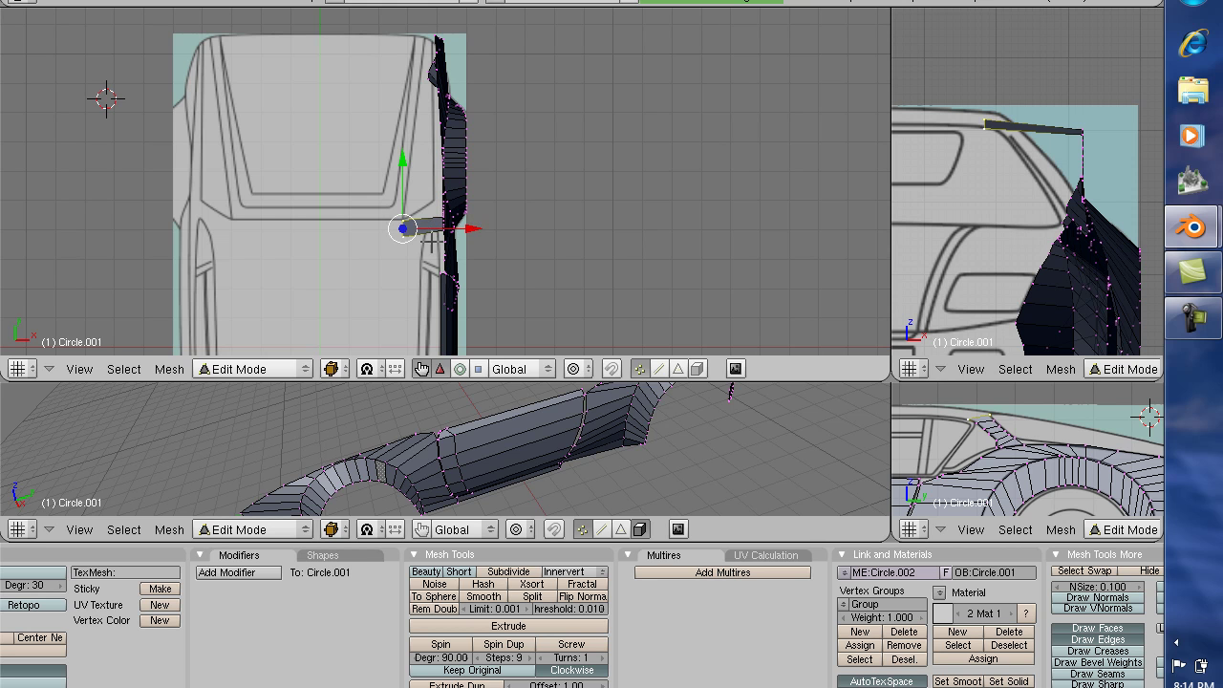
pyautogui.moveTo(471, 237); pyautogui.dragTo(492, 236)
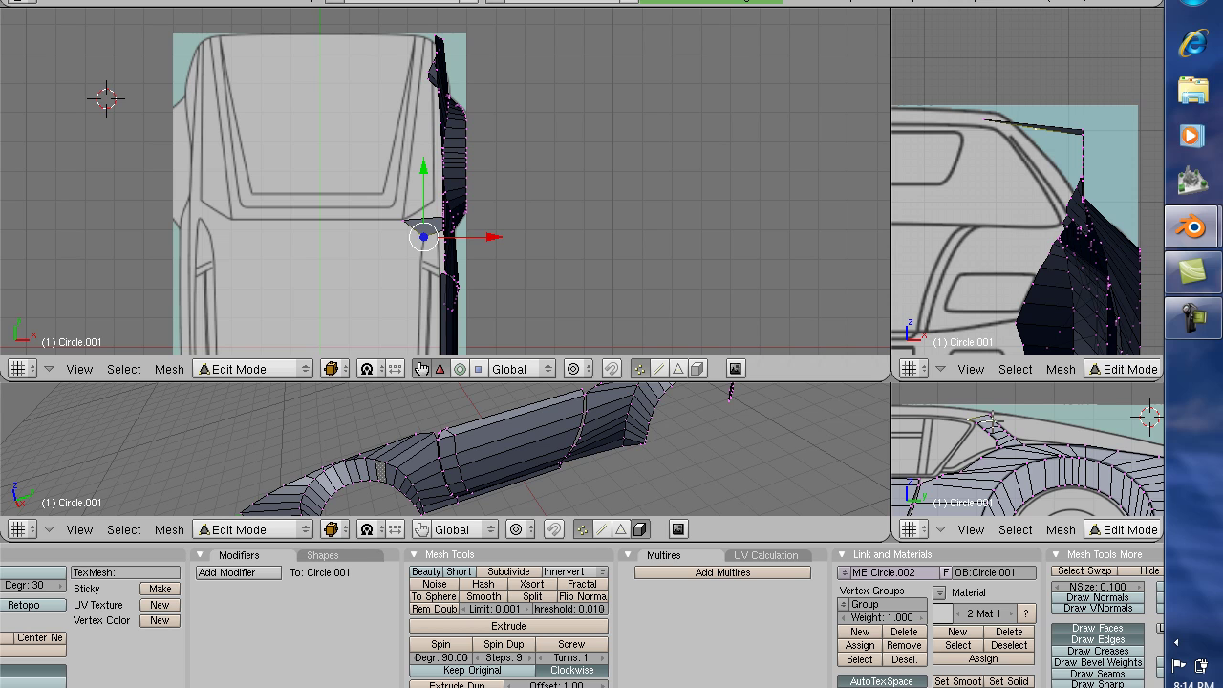
pyautogui.moveTo(423, 237); pyautogui.dragTo(443, 218)
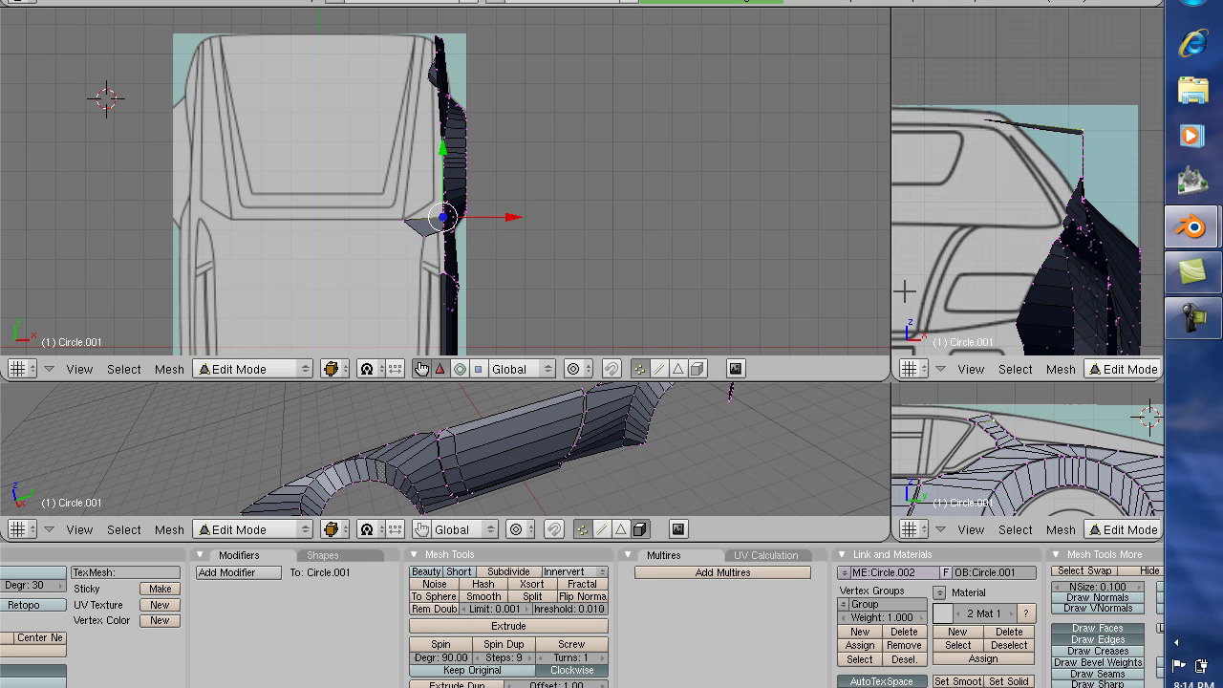
pyautogui.moveTo(514, 218); pyautogui.dragTo(480, 215)
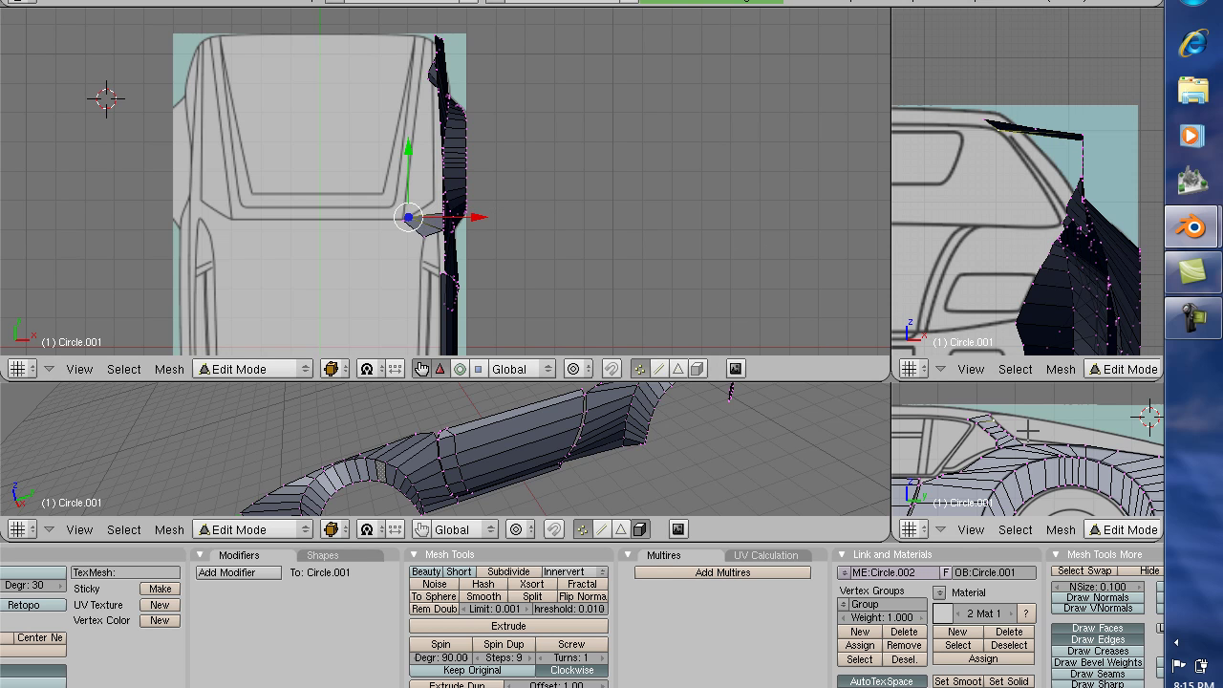
pyautogui.hotkey('ctrl', 'z')
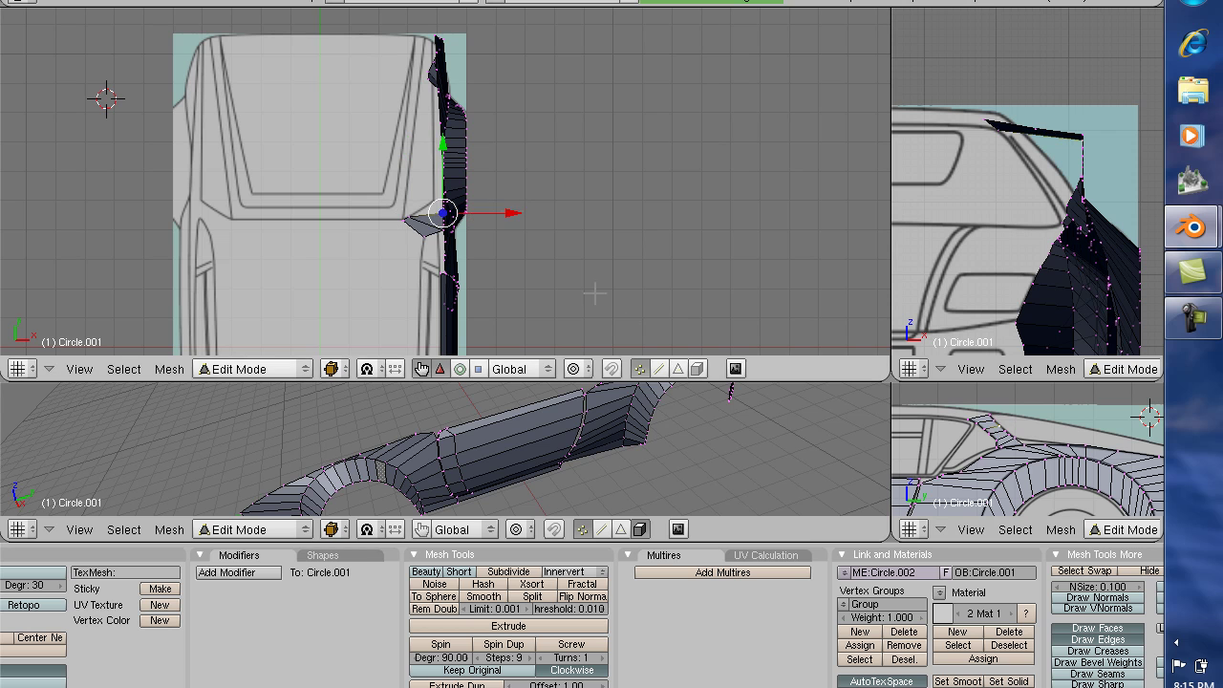
pyautogui.moveTo(509, 211); pyautogui.dragTo(485, 212)
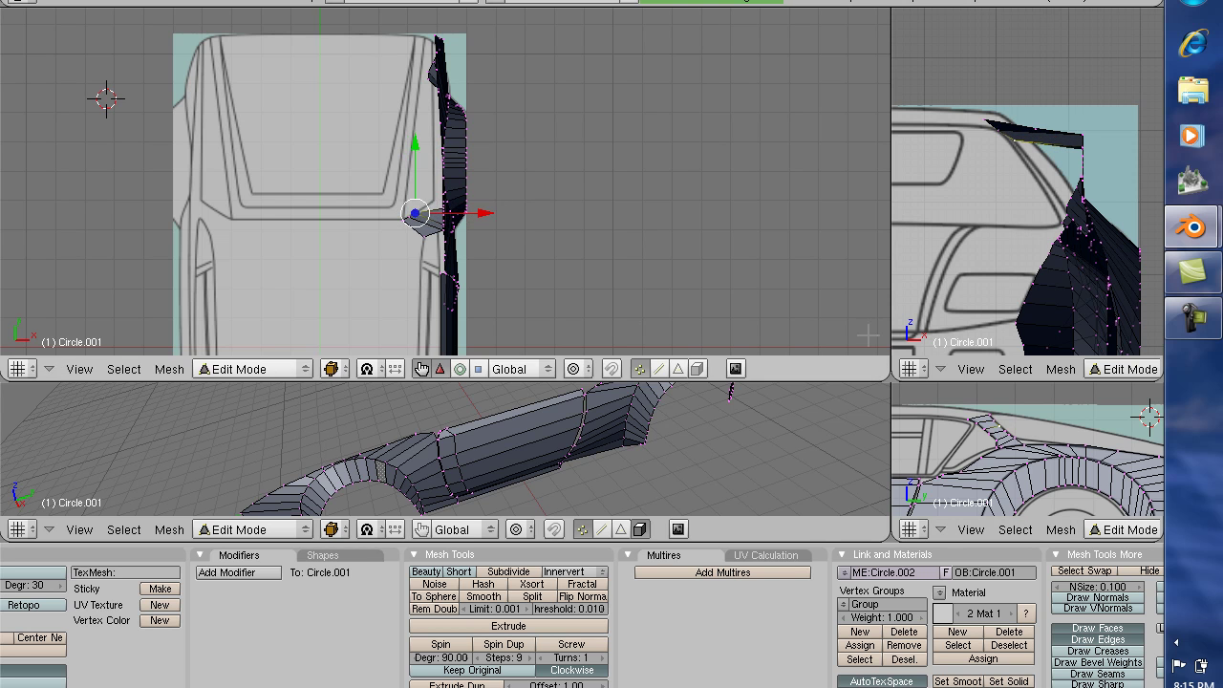
pyautogui.hotkey('ctrl', 'z')
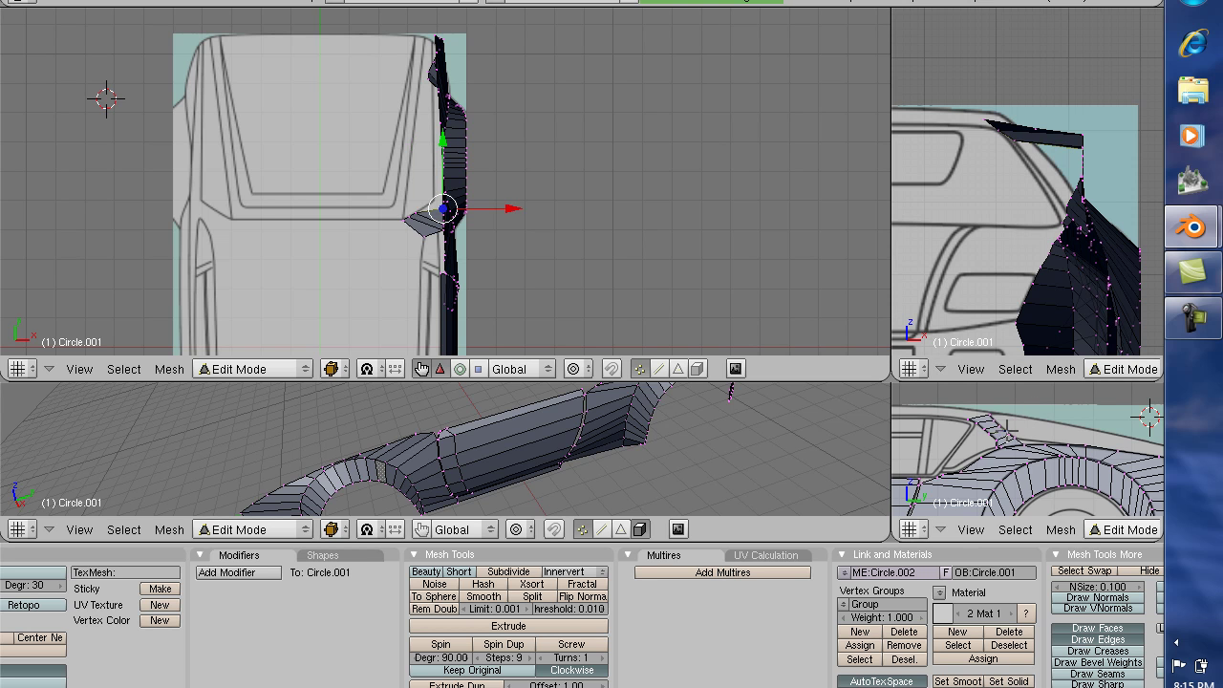
pyautogui.moveTo(504, 207); pyautogui.dragTo(489, 207)
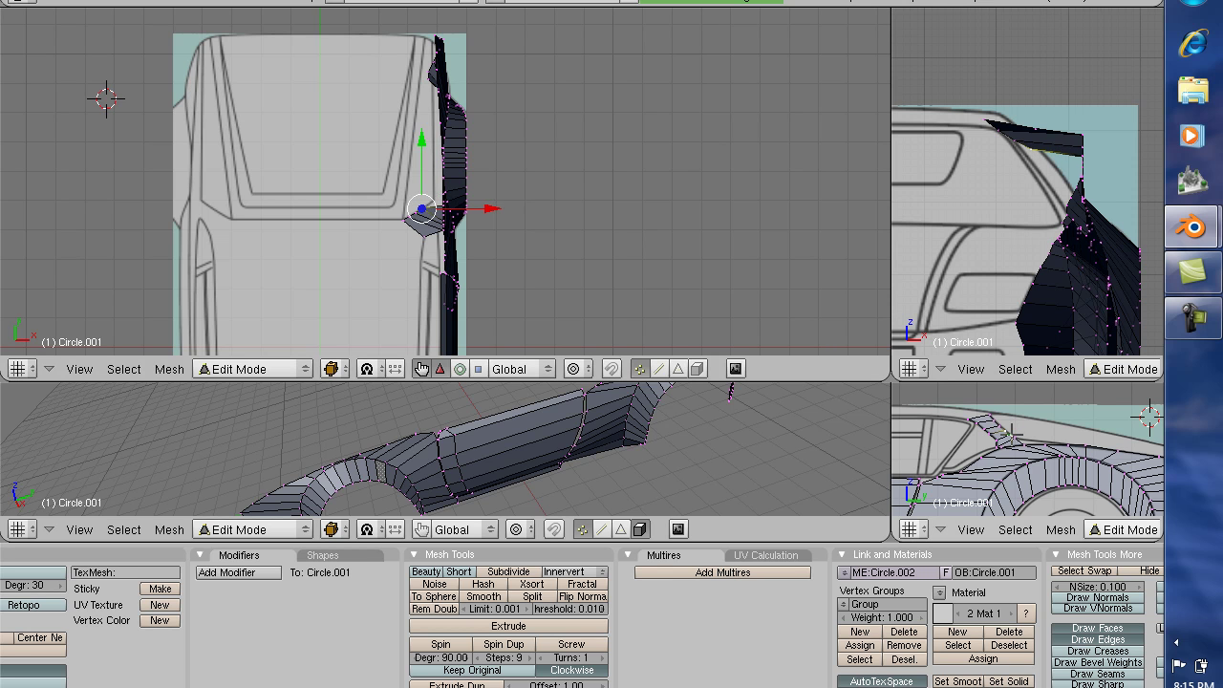
pyautogui.moveTo(495, 208)
pyautogui.mouseDown()
pyautogui.moveTo(512, 207)
pyautogui.moveTo(499, 201)
pyautogui.mouseUp()
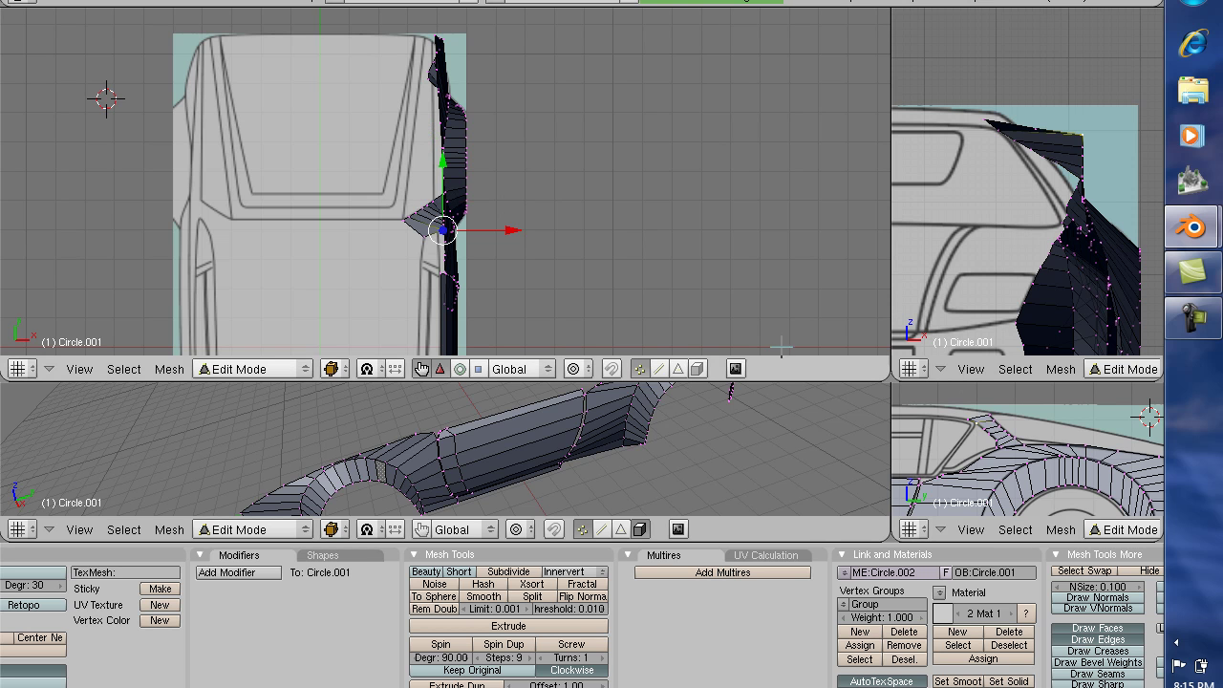
pyautogui.moveTo(512, 229); pyautogui.dragTo(497, 229)
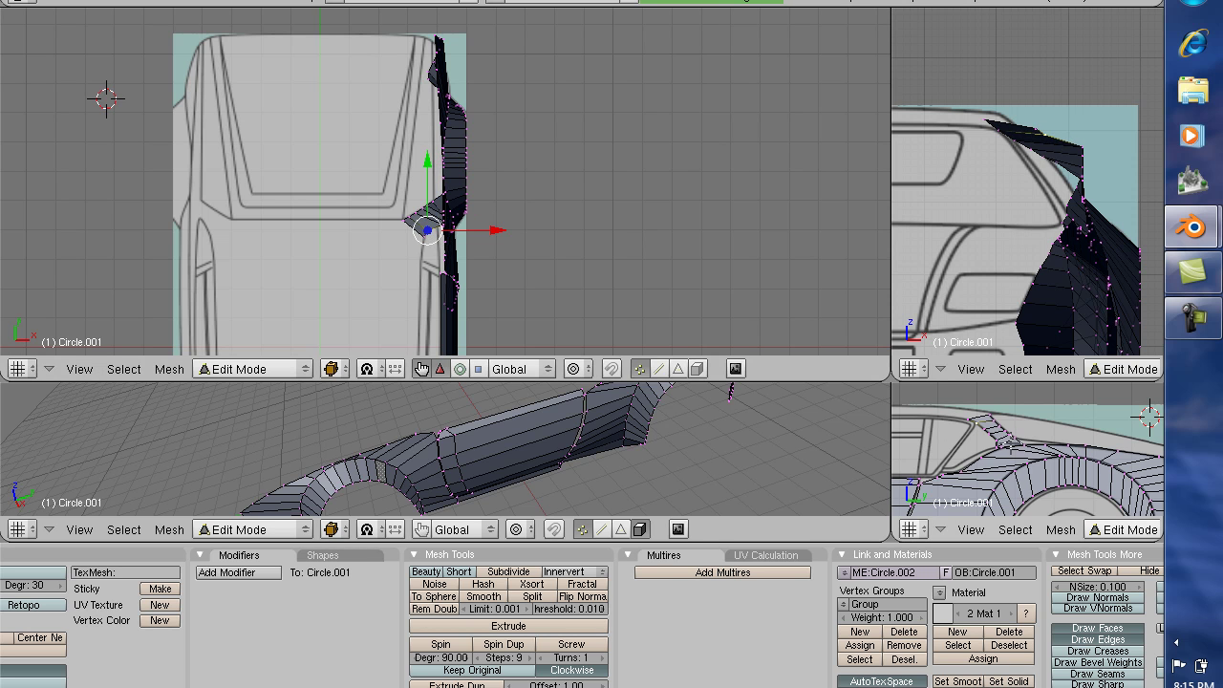
# Step: Pull the next pillar-strip vertex inward along X, redoing the move once
pyautogui.rightClick(980, 423)
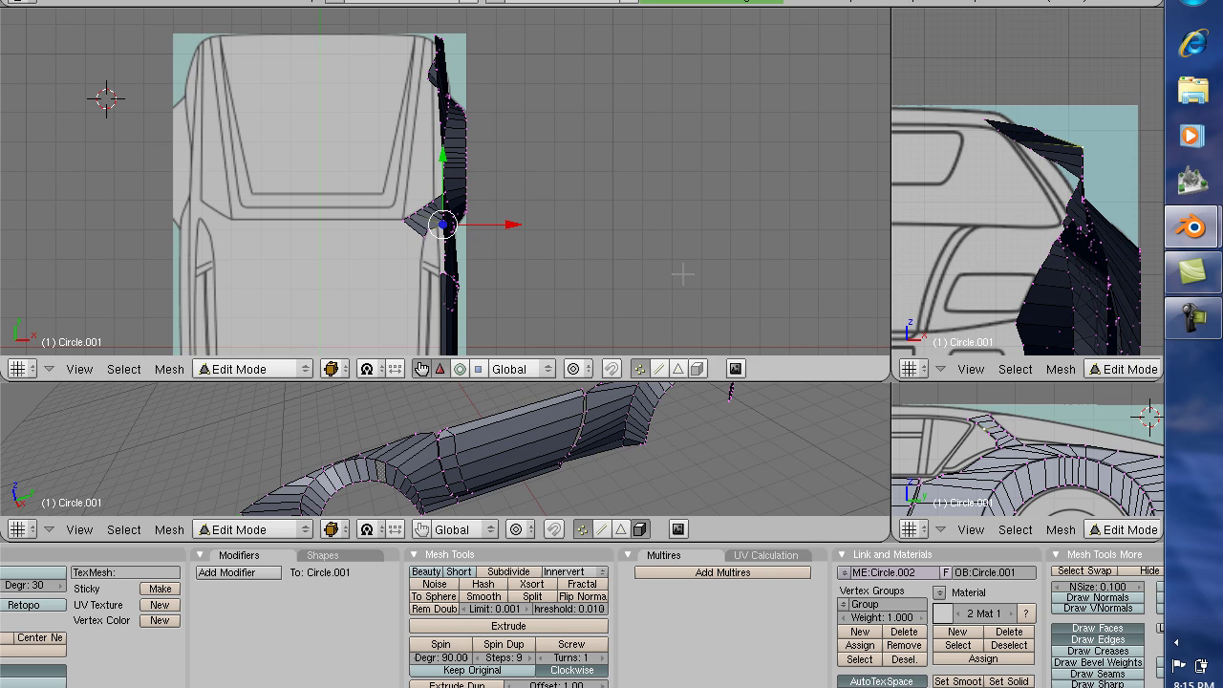
pyautogui.moveTo(514, 225); pyautogui.dragTo(501, 220)
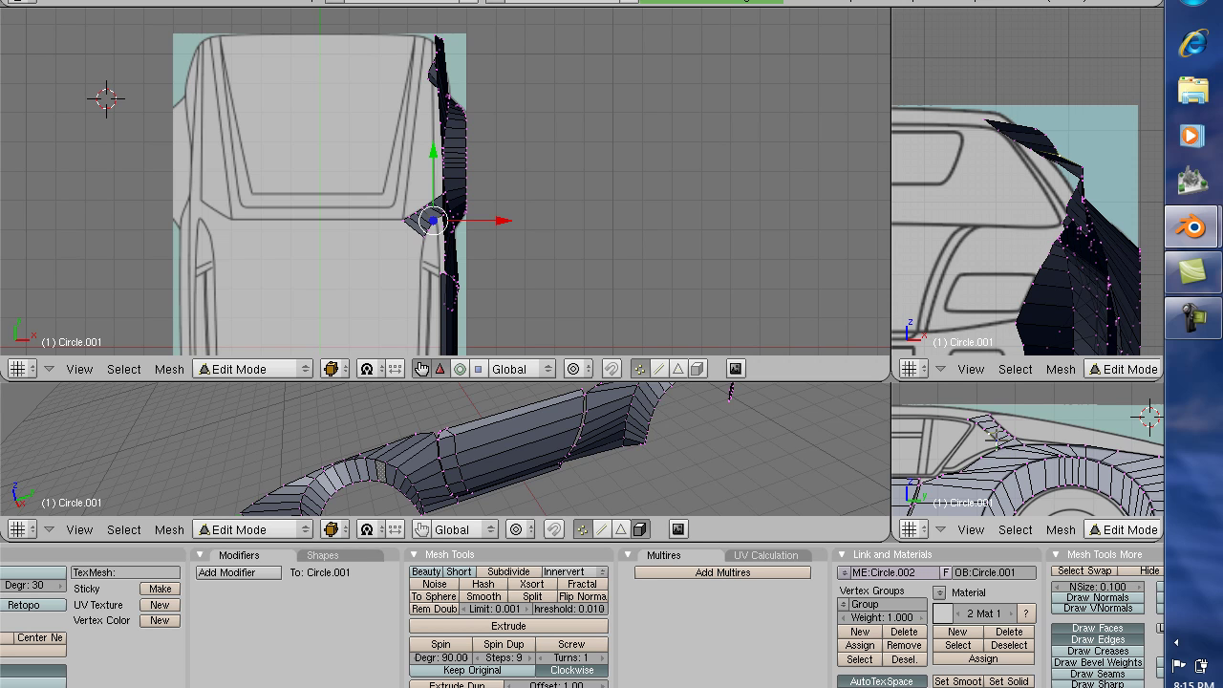
pyautogui.hotkey('ctrl', 'z')
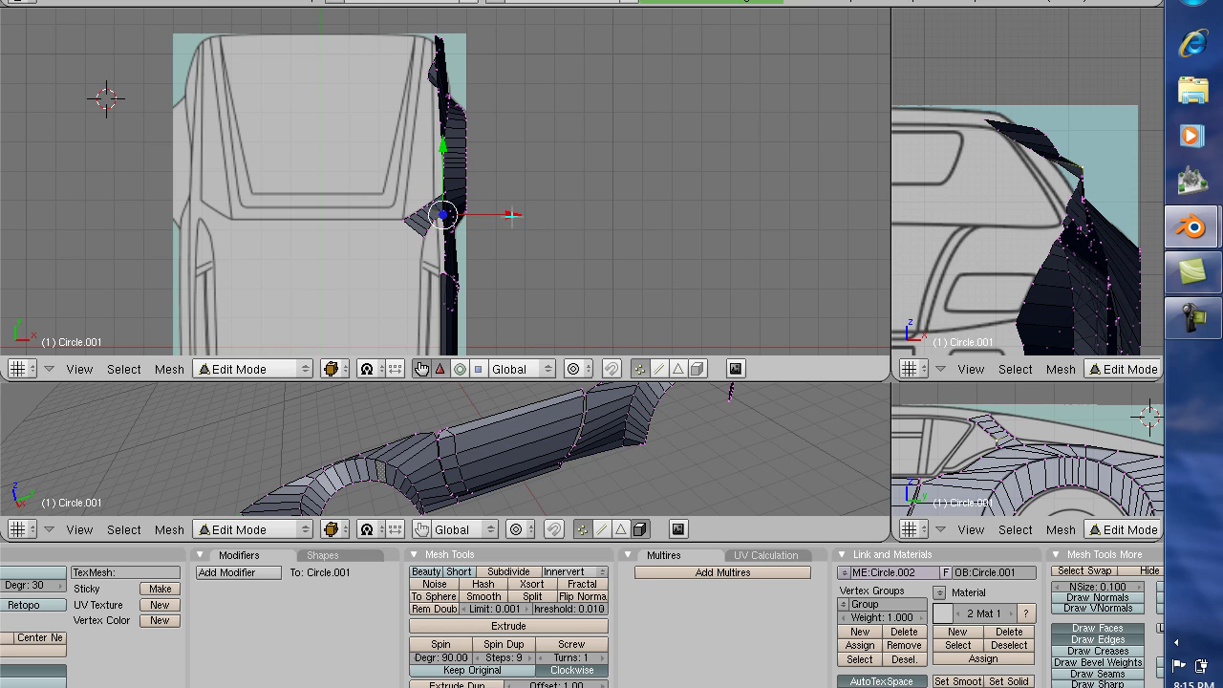
pyautogui.moveTo(512, 216); pyautogui.dragTo(505, 215)
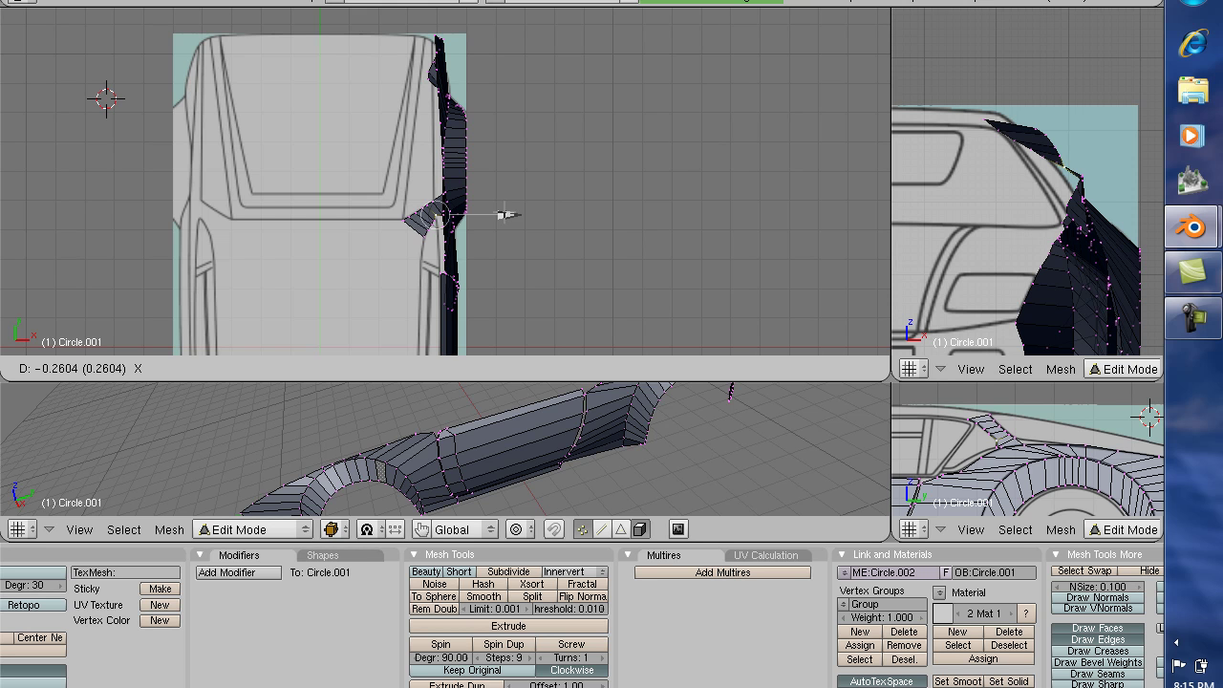
pyautogui.moveTo(506, 215); pyautogui.dragTo(505, 215)
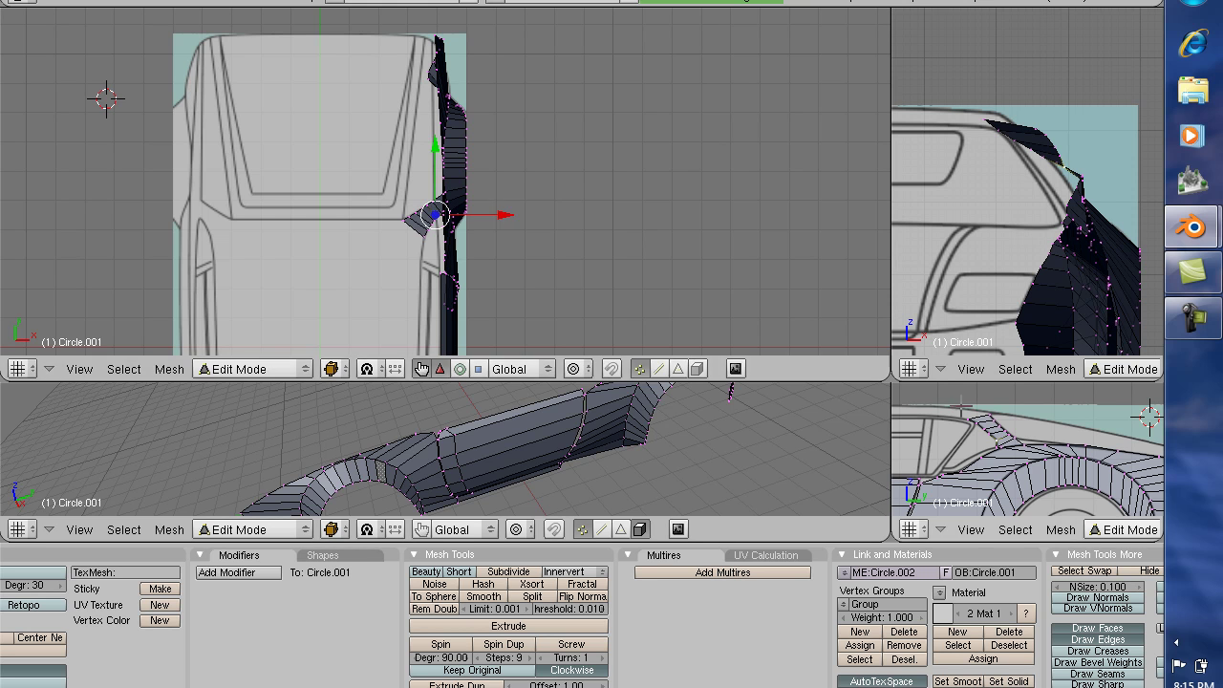
pyautogui.scroll(-1, 1008, 441)
pyautogui.scroll(2, 1008, 442)
# Step: Nudge another pillar-strip vertex slightly inward along X
pyautogui.rightClick(981, 444)
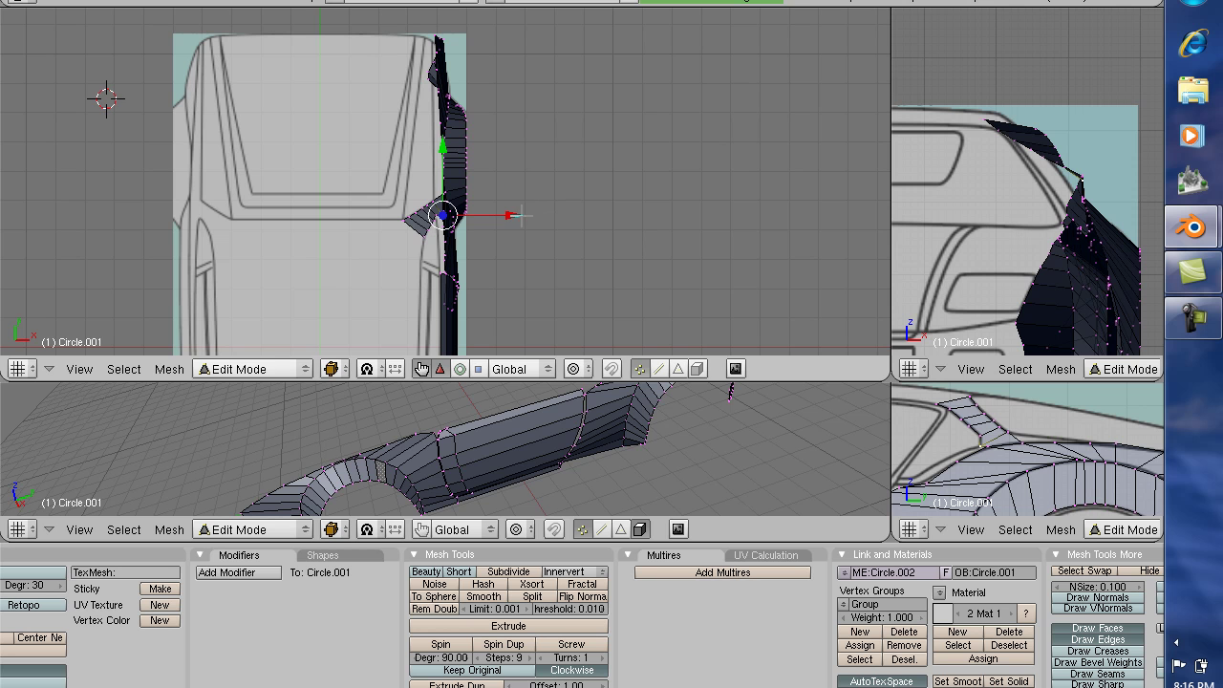
pyautogui.moveTo(514, 215); pyautogui.dragTo(509, 215)
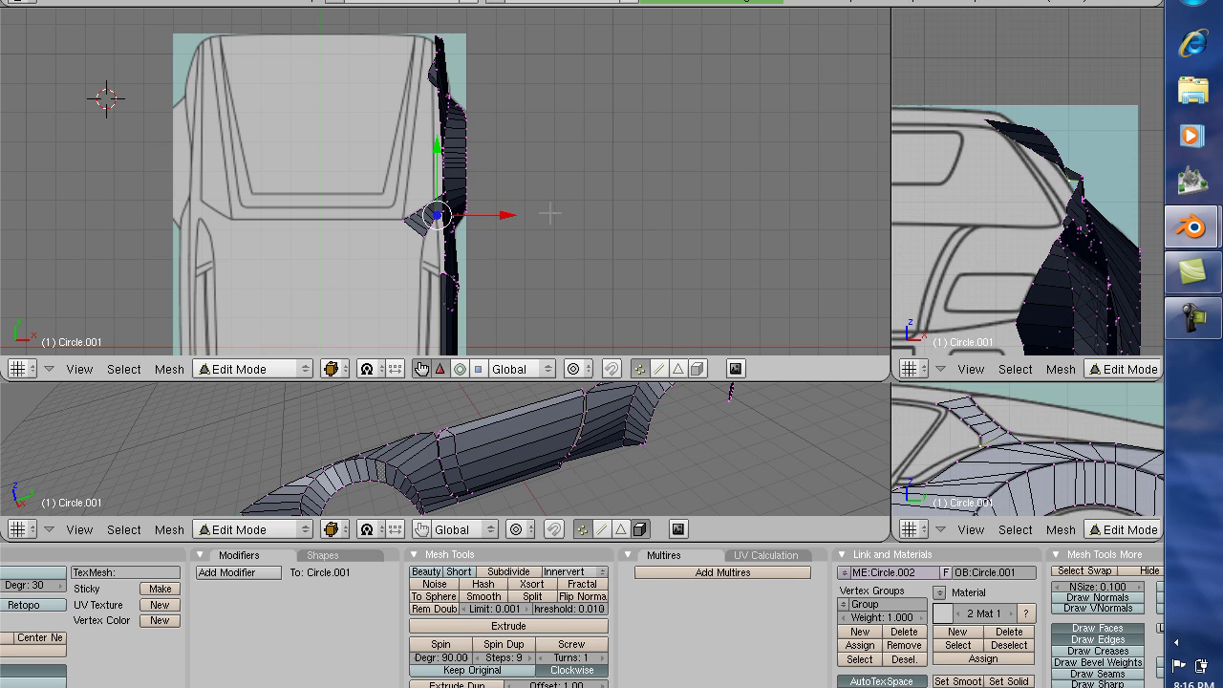
pyautogui.scroll(2, 588, 204)
pyautogui.scroll(-5, 589, 203)
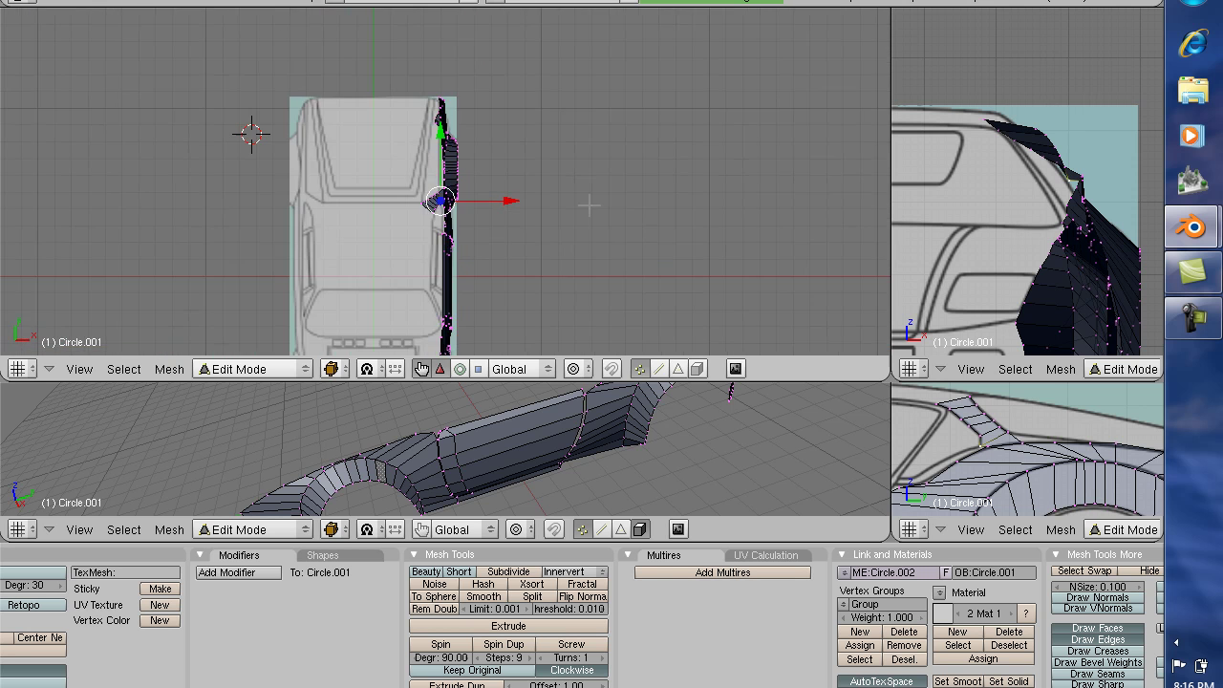
pyautogui.scroll(2, 590, 203)
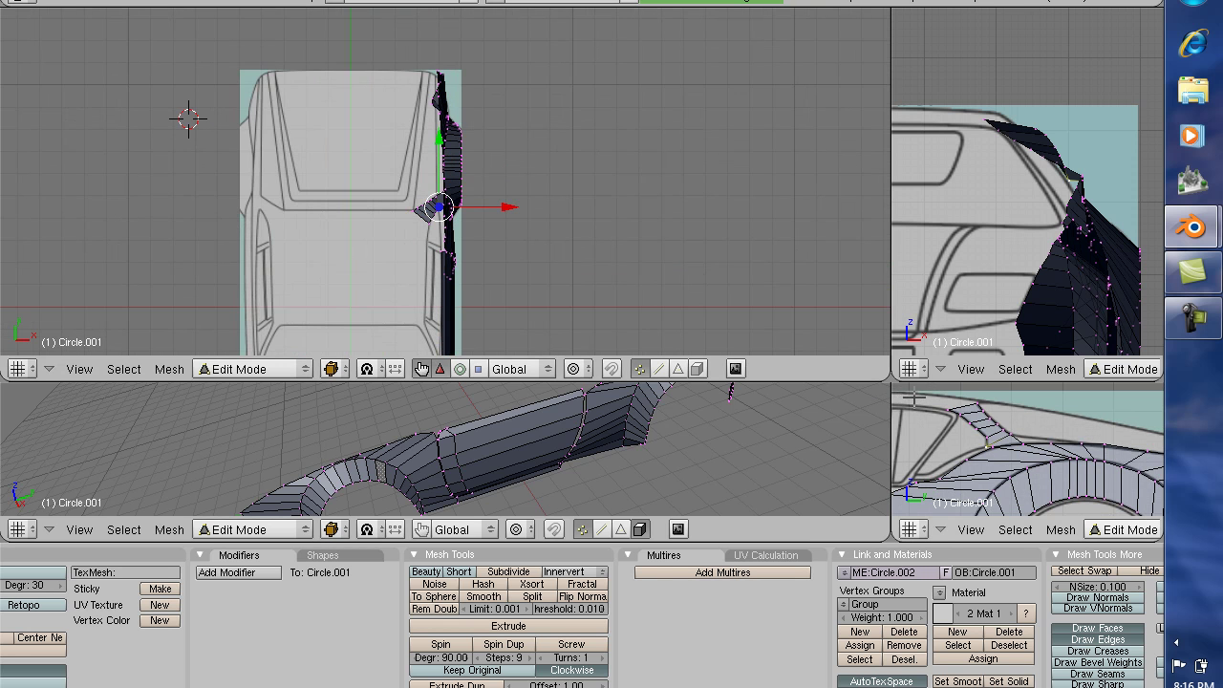
# Step: Resize the viewports, widening the right-hand views and enlarging the lower row around the pillar base
pyautogui.moveTo(894, 397); pyautogui.dragTo(242, 381)
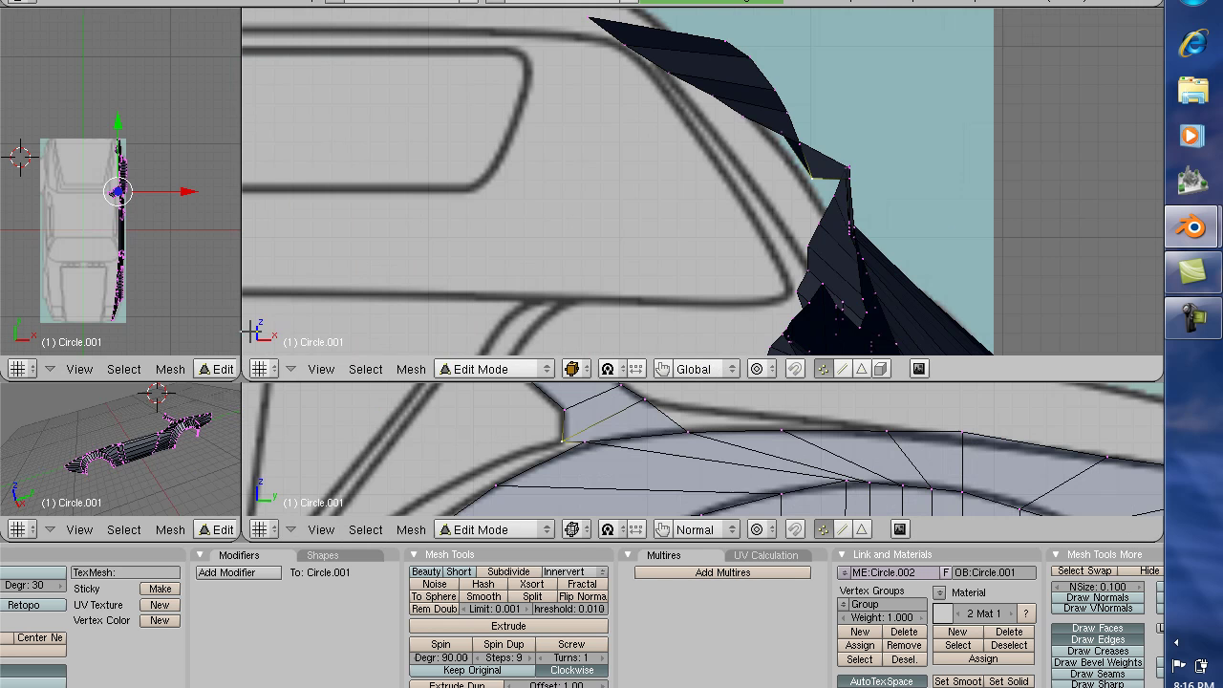
pyautogui.scroll(-5, 487, 409)
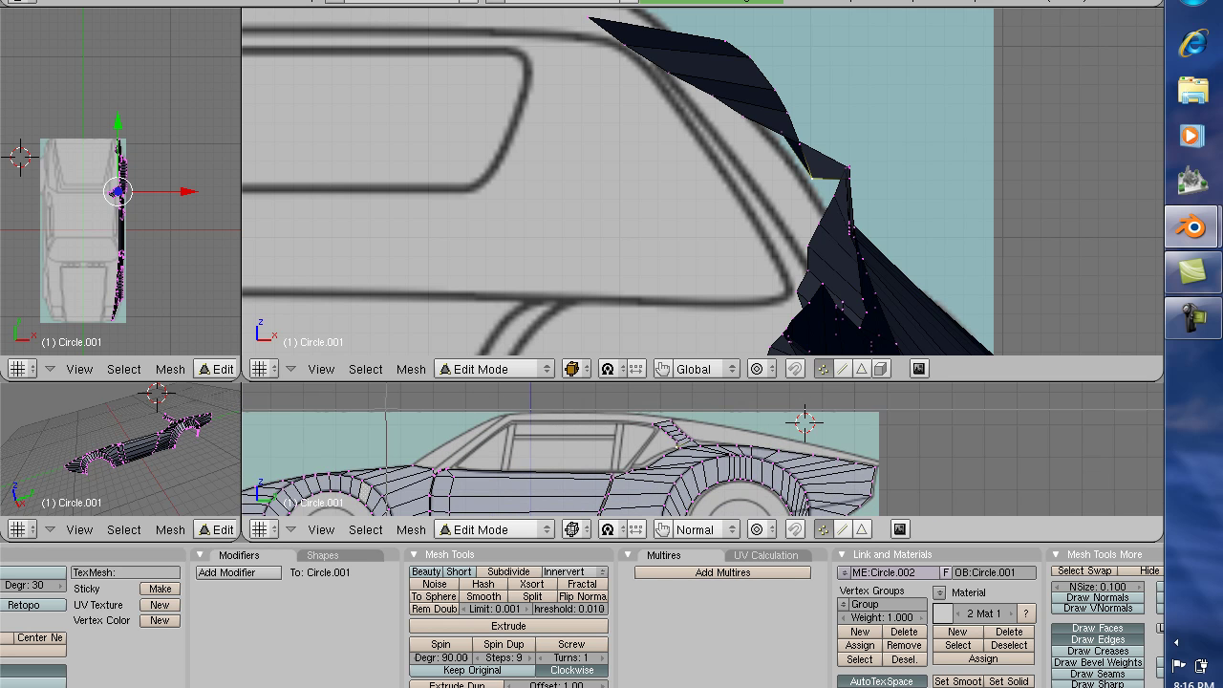
pyautogui.moveTo(384, 401); pyautogui.dragTo(564, 487)
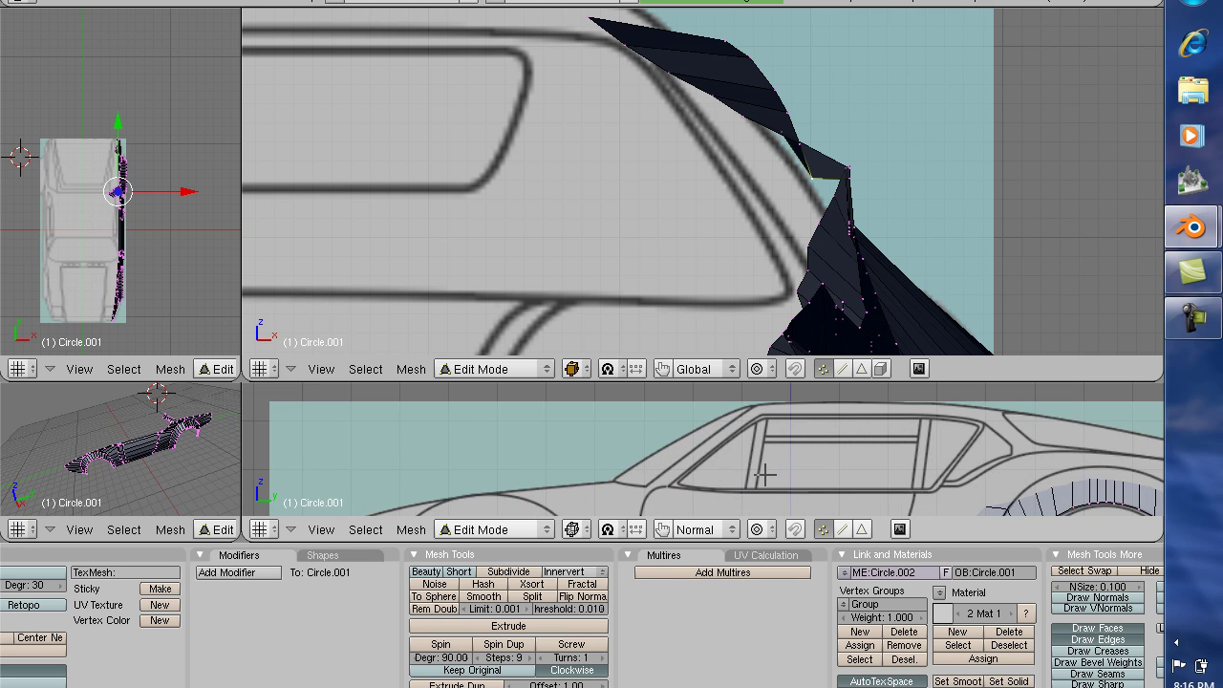
pyautogui.scroll(-2, 777, 388)
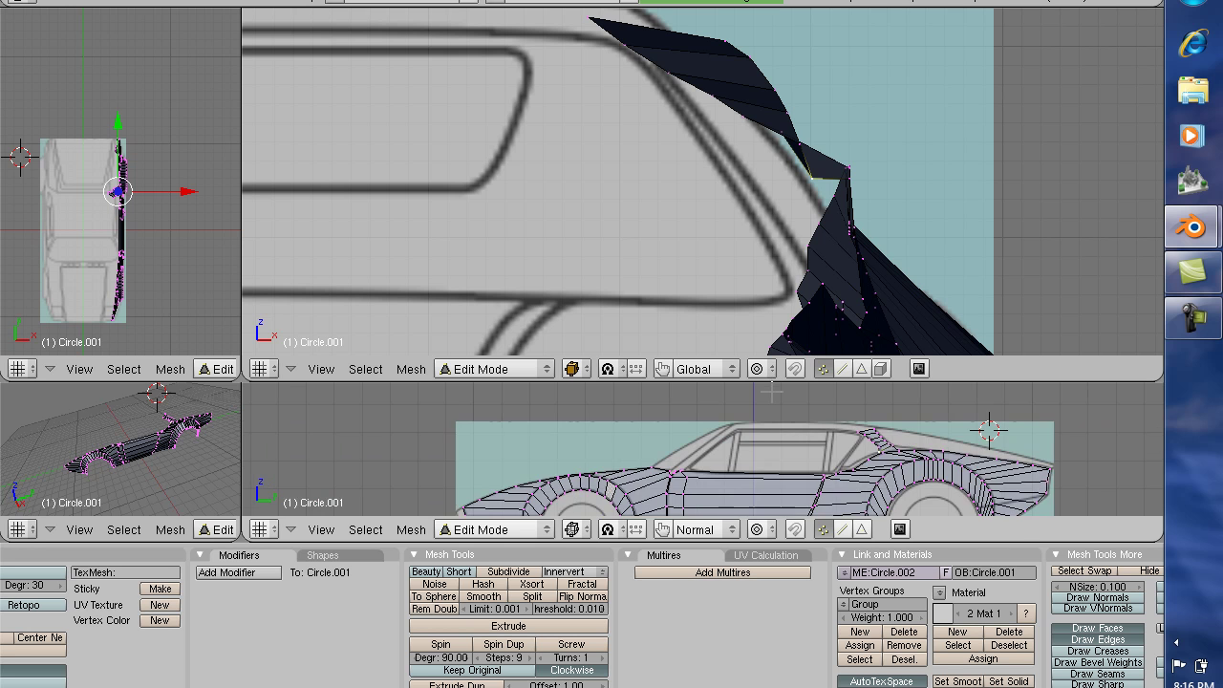
pyautogui.scroll(5, 774, 389)
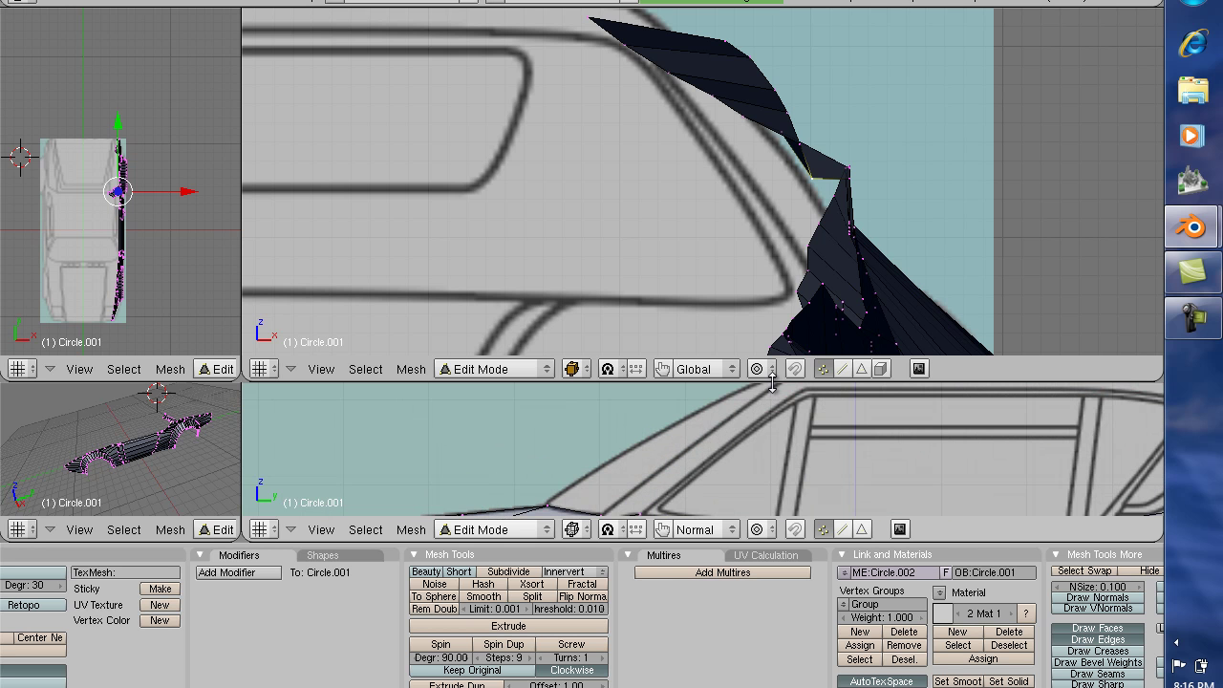
pyautogui.moveTo(772, 383); pyautogui.dragTo(801, 161)
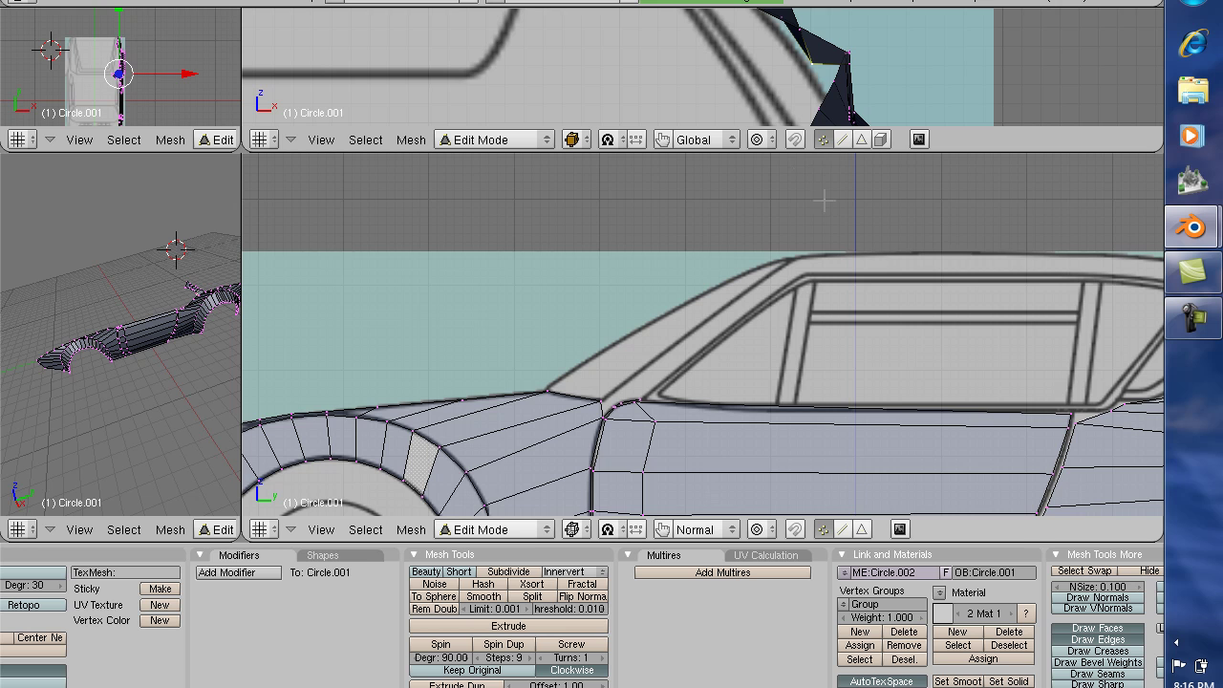
pyautogui.scroll(3, 817, 210)
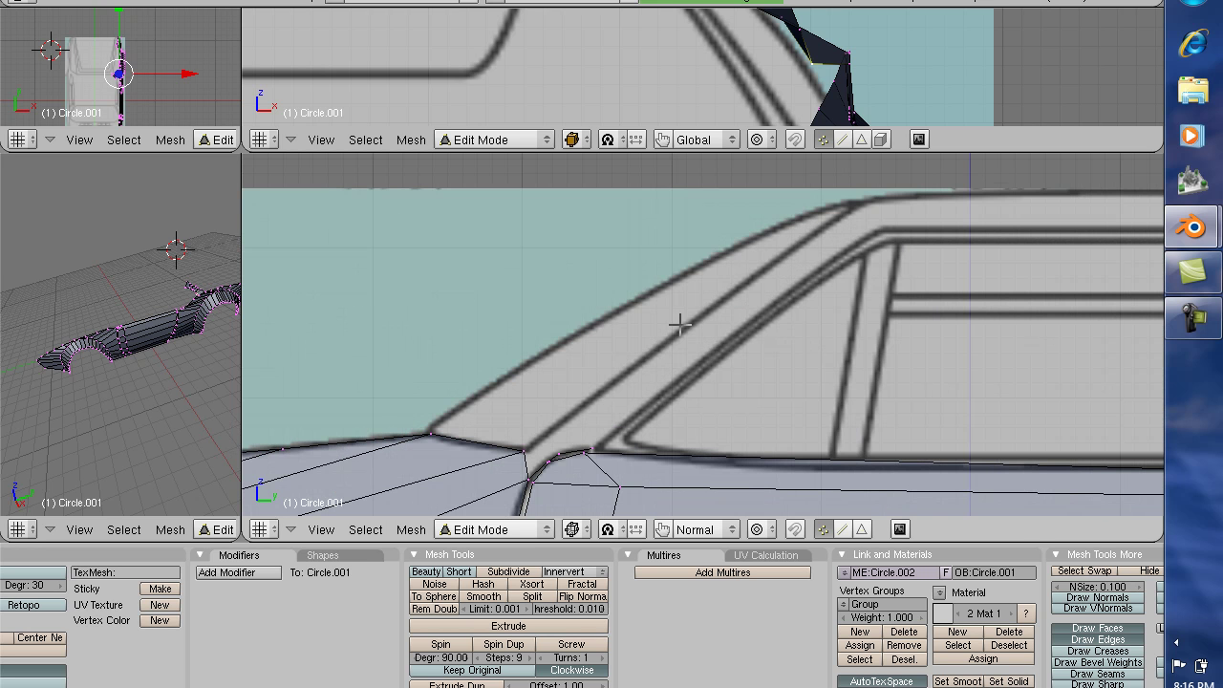
# Step: Delete three stray vertices at the foot of the windscreen pillar
pyautogui.rightClick(592, 447)
pyautogui.press('x')
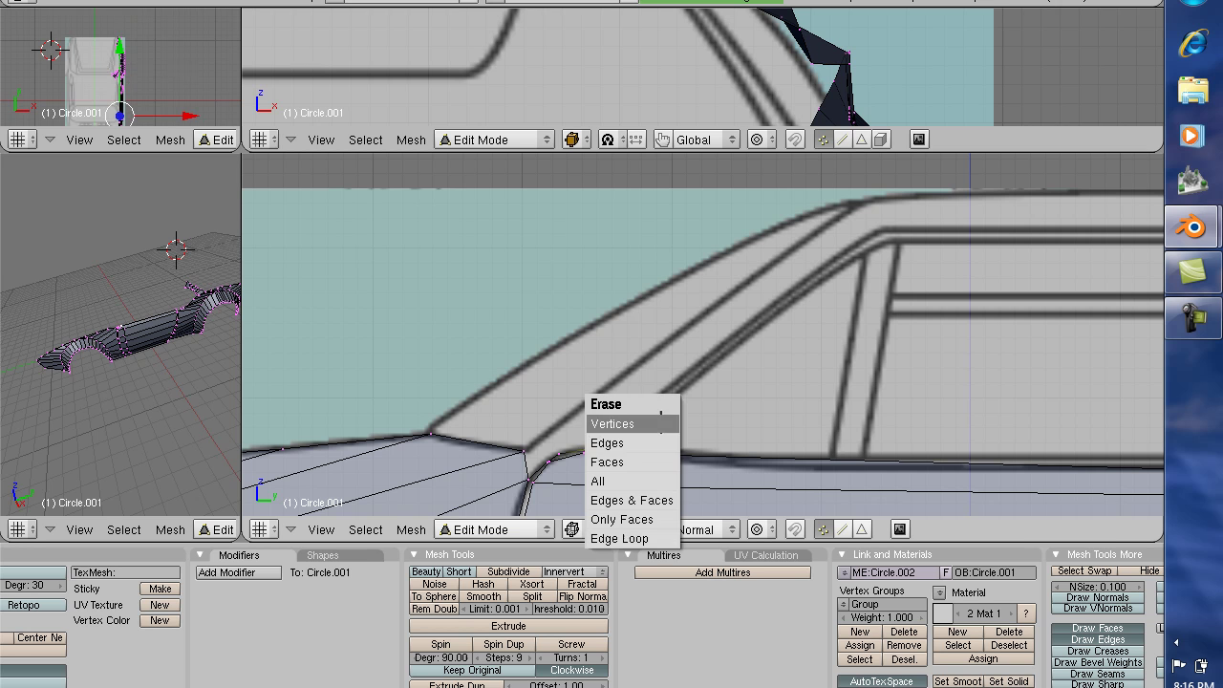
pyautogui.click(626, 421)
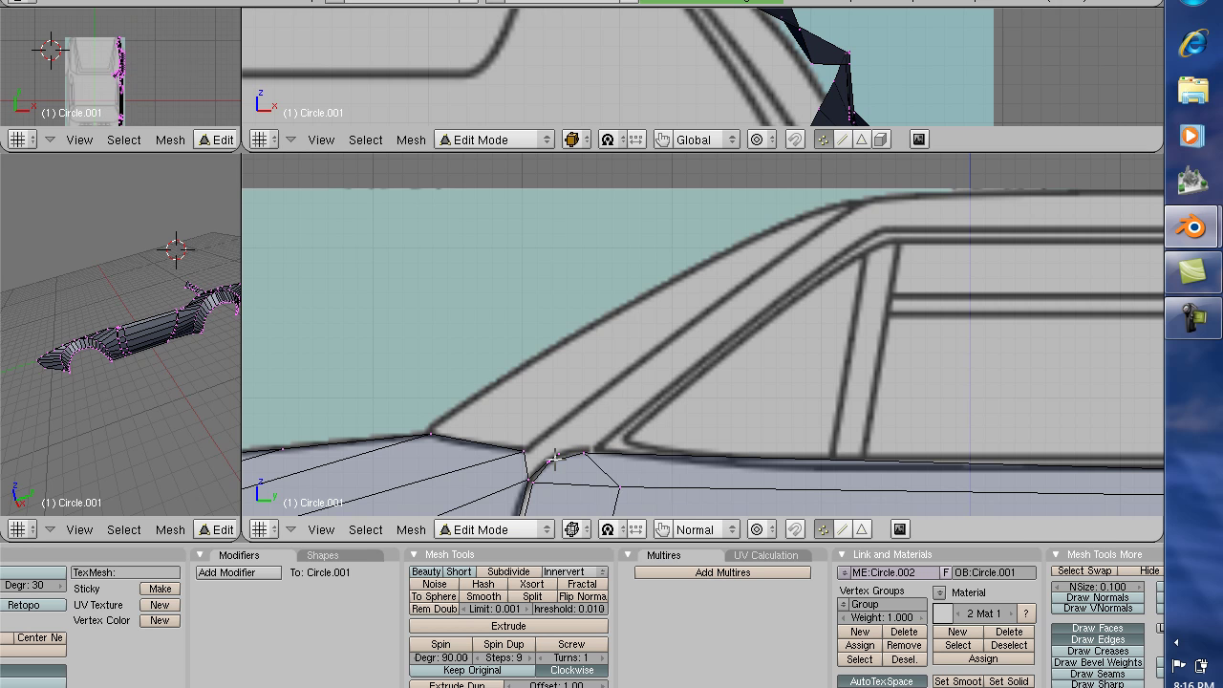
pyautogui.rightClick(559, 454)
pyautogui.press('x')
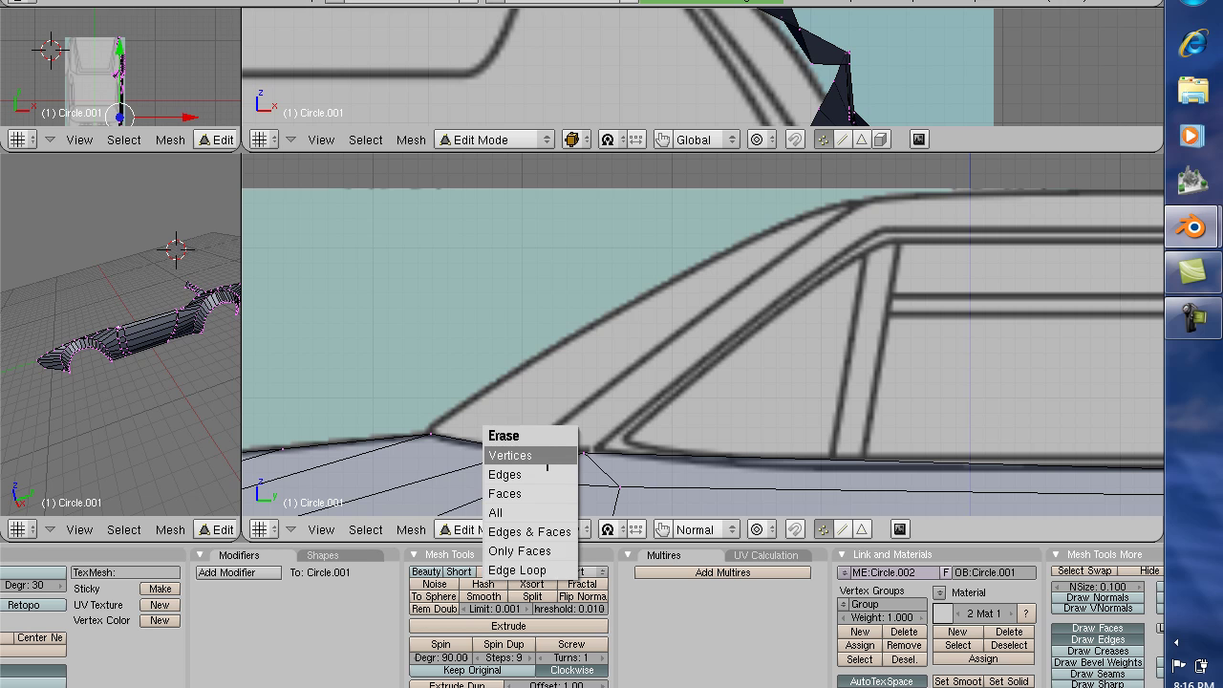
pyautogui.click(547, 457)
pyautogui.rightClick(548, 461)
pyautogui.press('x')
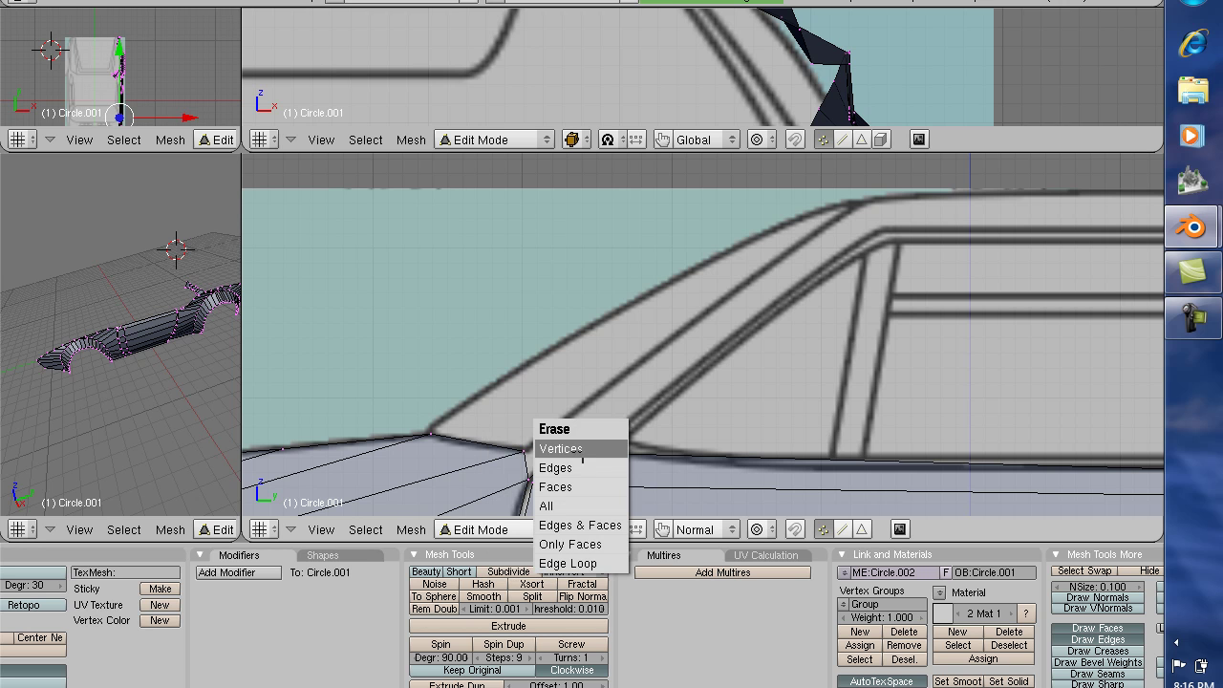
pyautogui.click(570, 449)
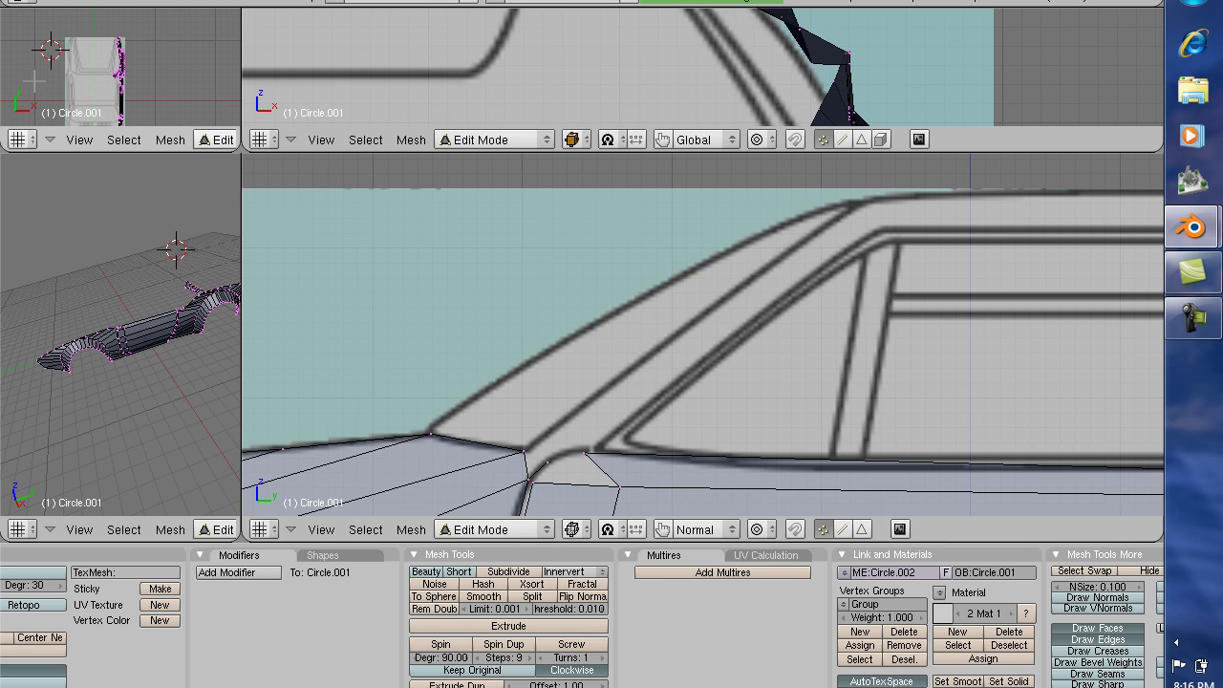
# Step: Revert the mesh to an earlier state from the edit-mode undo history
pyautogui.hotkey('alt', 'u')
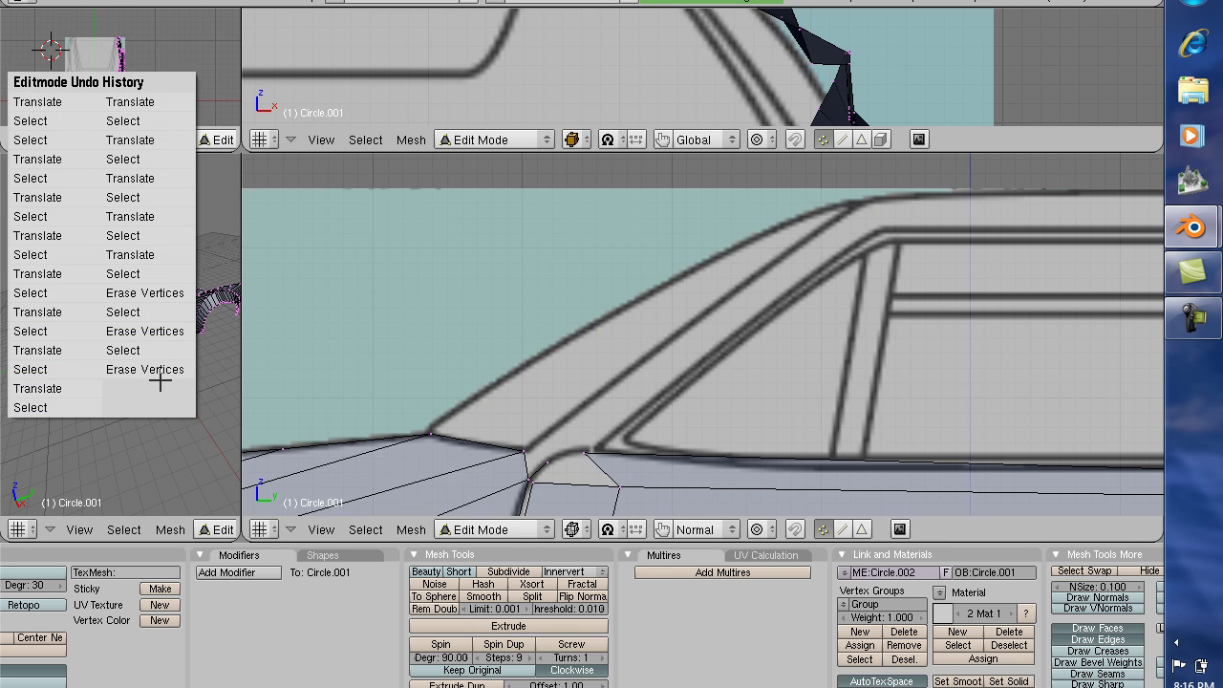
pyautogui.click(143, 351)
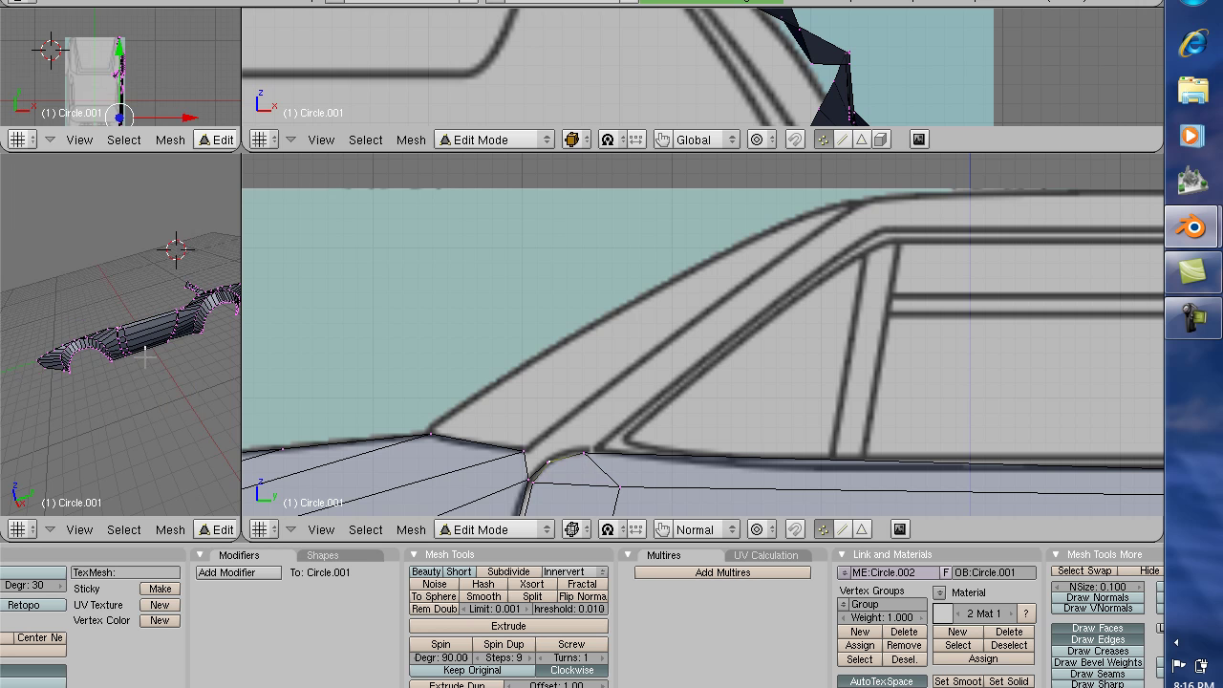
pyautogui.scroll(1, 541, 404)
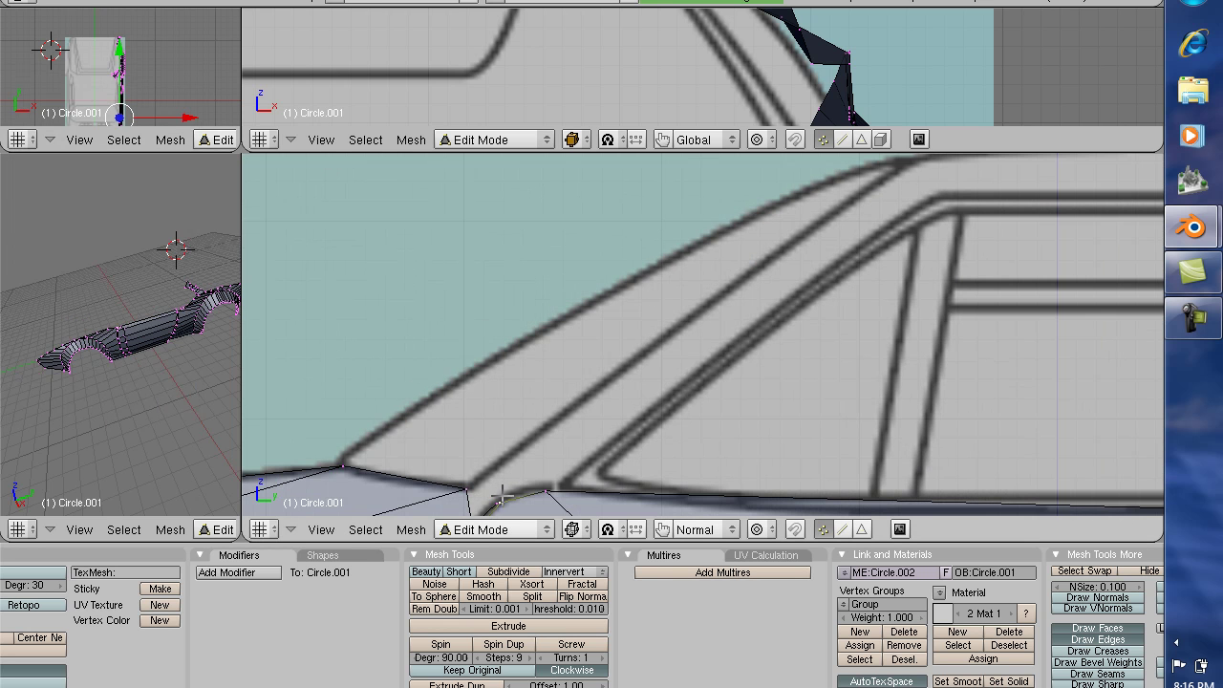
pyautogui.scroll(-1, 507, 485)
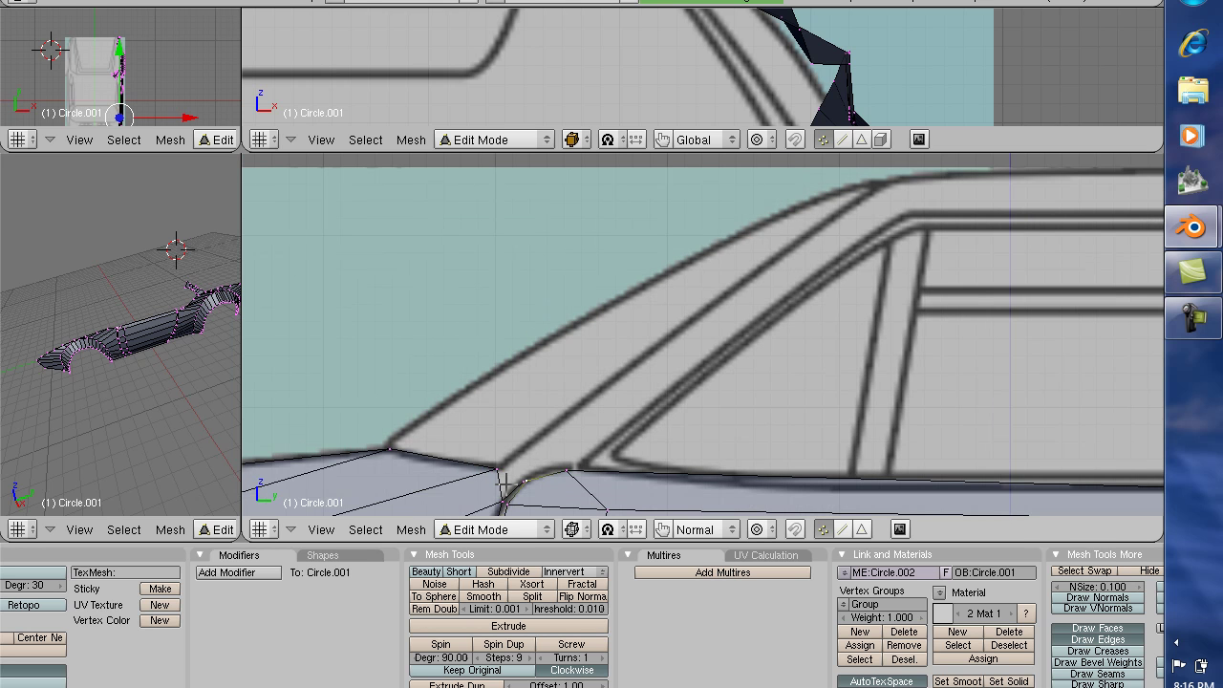
# Step: Delete the stray edges and a vertex at the pillar base, then select the pillar-foot vertex
pyautogui.rightClick(566, 470)
pyautogui.press('x')
pyautogui.click(558, 473)
pyautogui.rightClick(524, 481)
pyautogui.press('x')
pyautogui.click(558, 457)
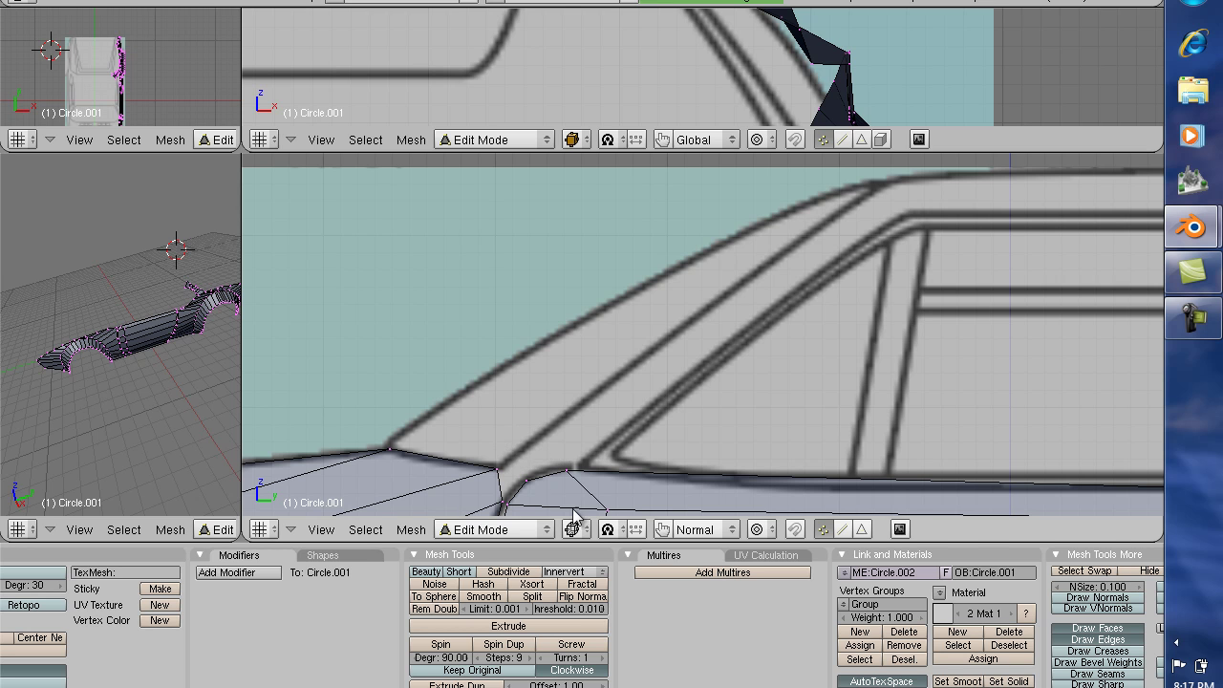
pyautogui.rightClick(497, 467)
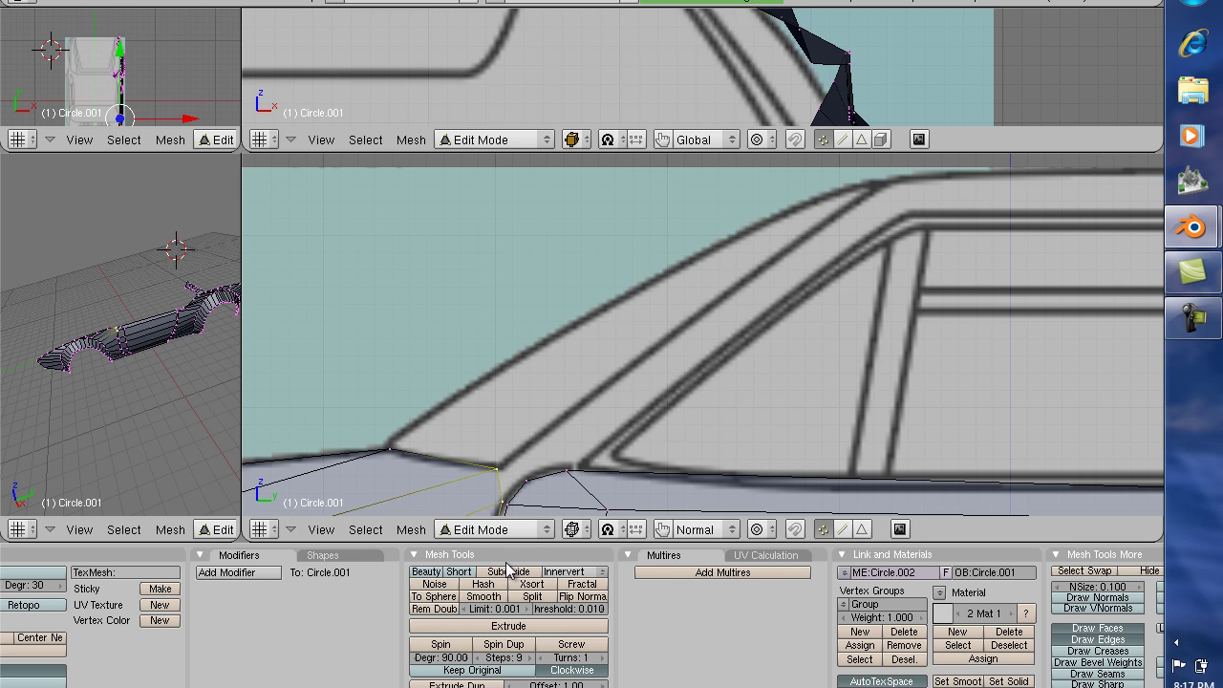
# Step: Extrude only the pillar-base vertex up to the top of the pillar at the roof line
pyautogui.press('e')
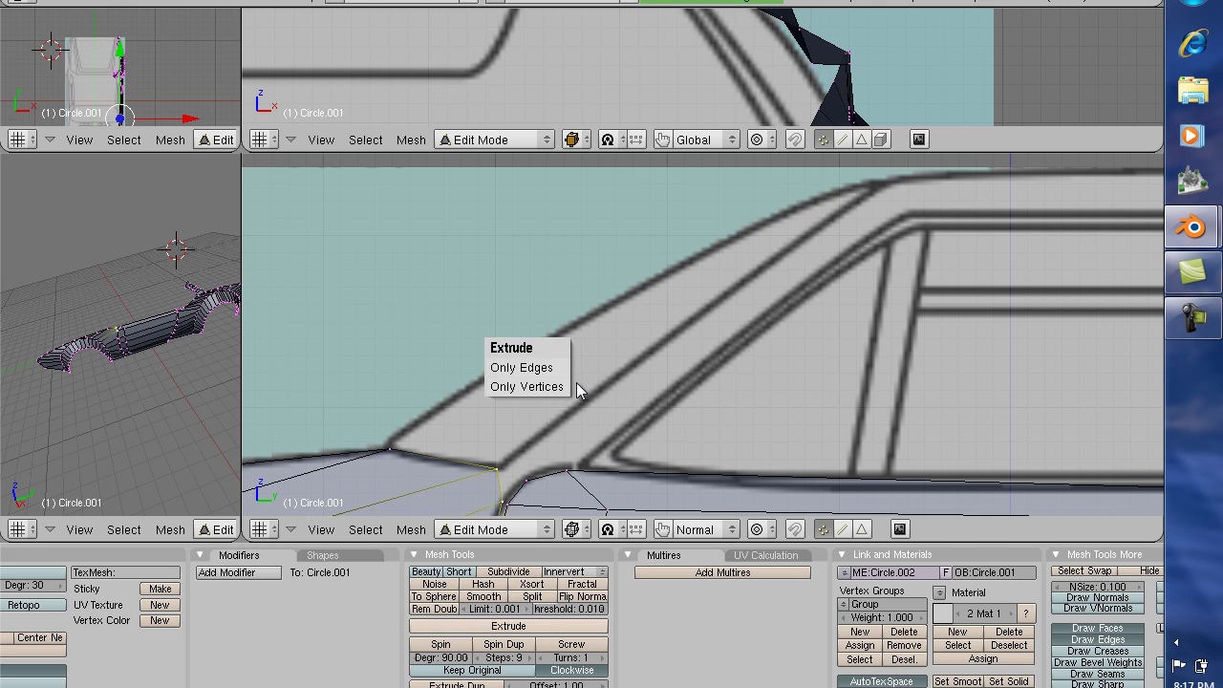
pyautogui.click(569, 386)
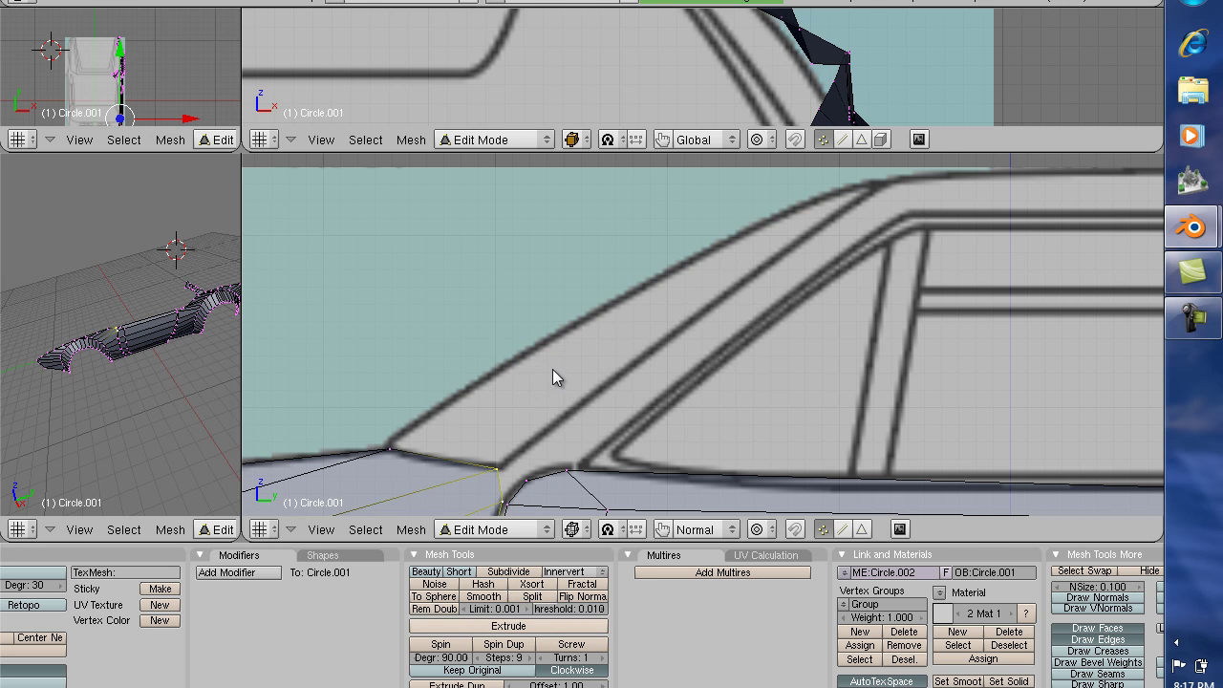
pyautogui.click(947, 86)
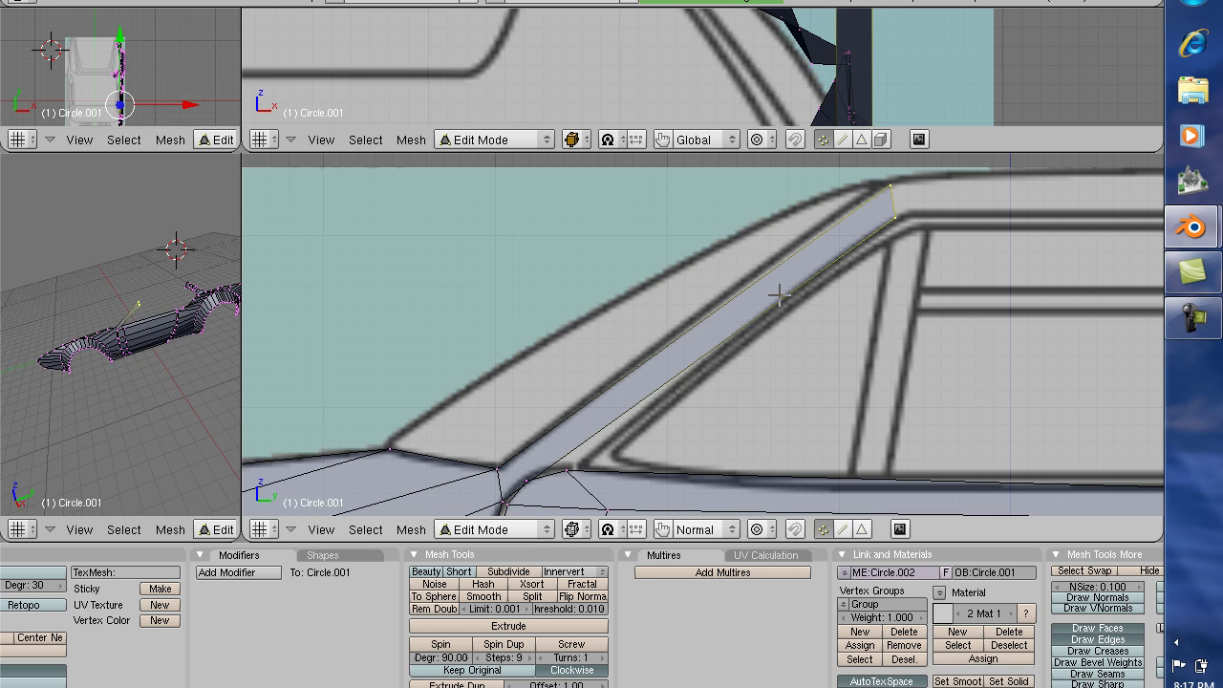
pyautogui.press('k')
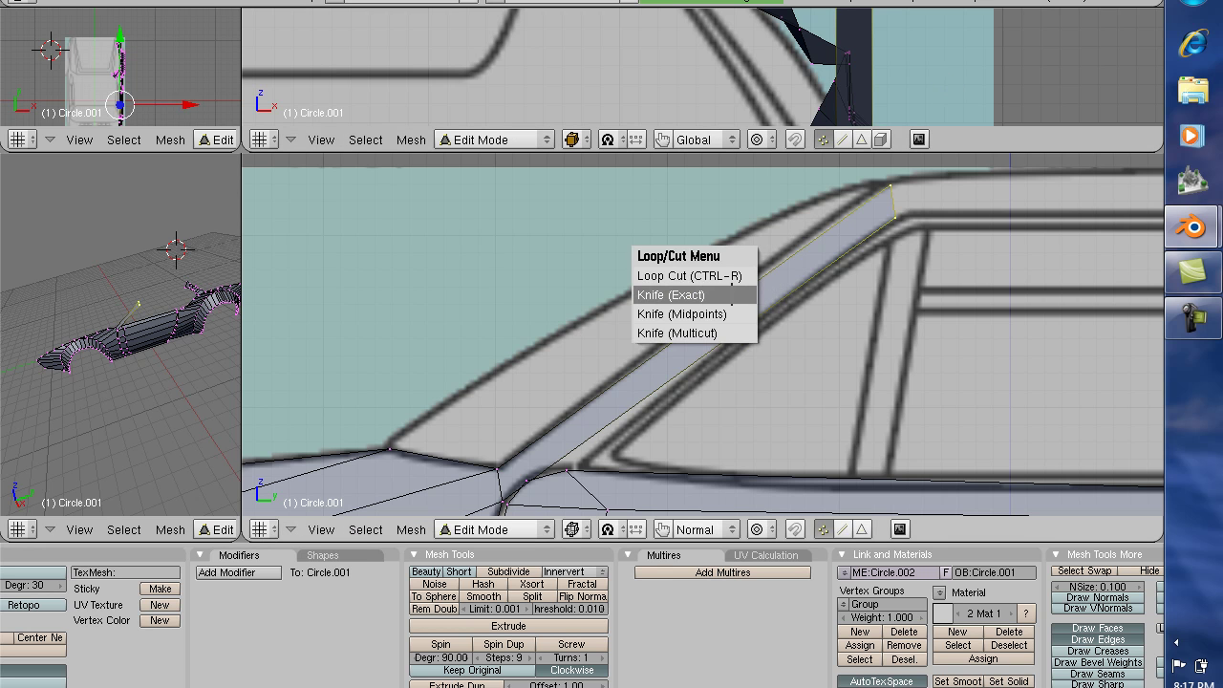
pyautogui.click(524, 275)
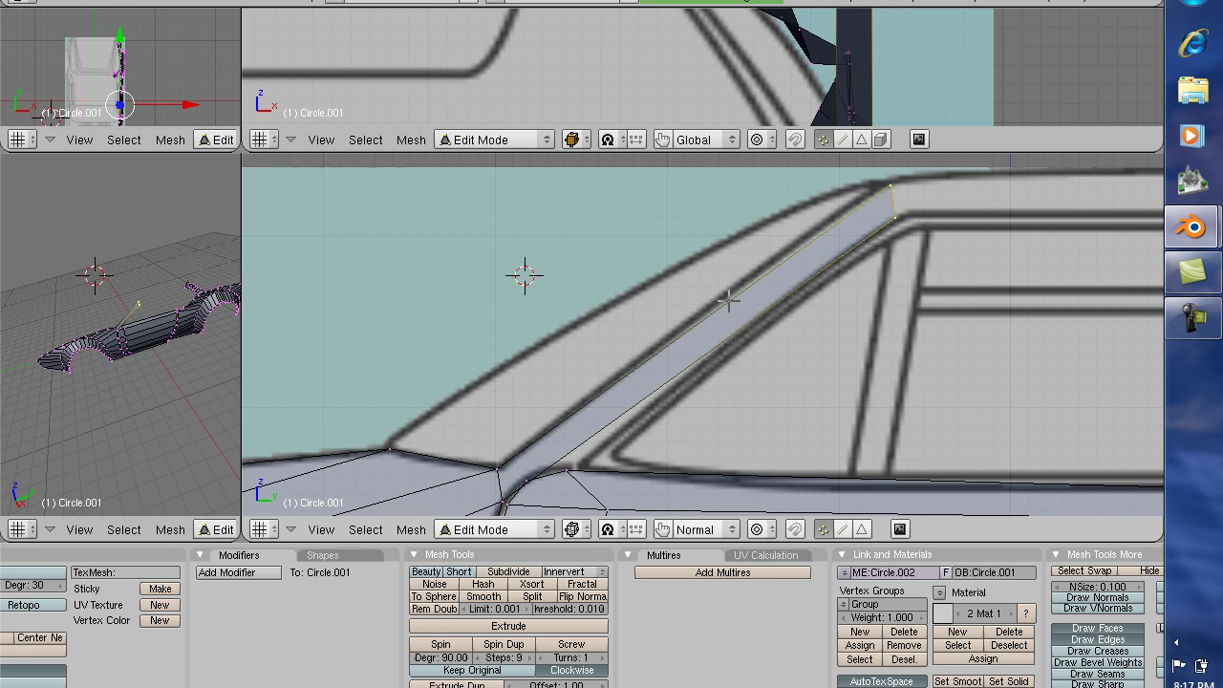
# Step: In edge mode, select both pillar edges and make an exact knife cut across the strip near the roof
pyautogui.click(841, 532)
pyautogui.rightClick(719, 308)
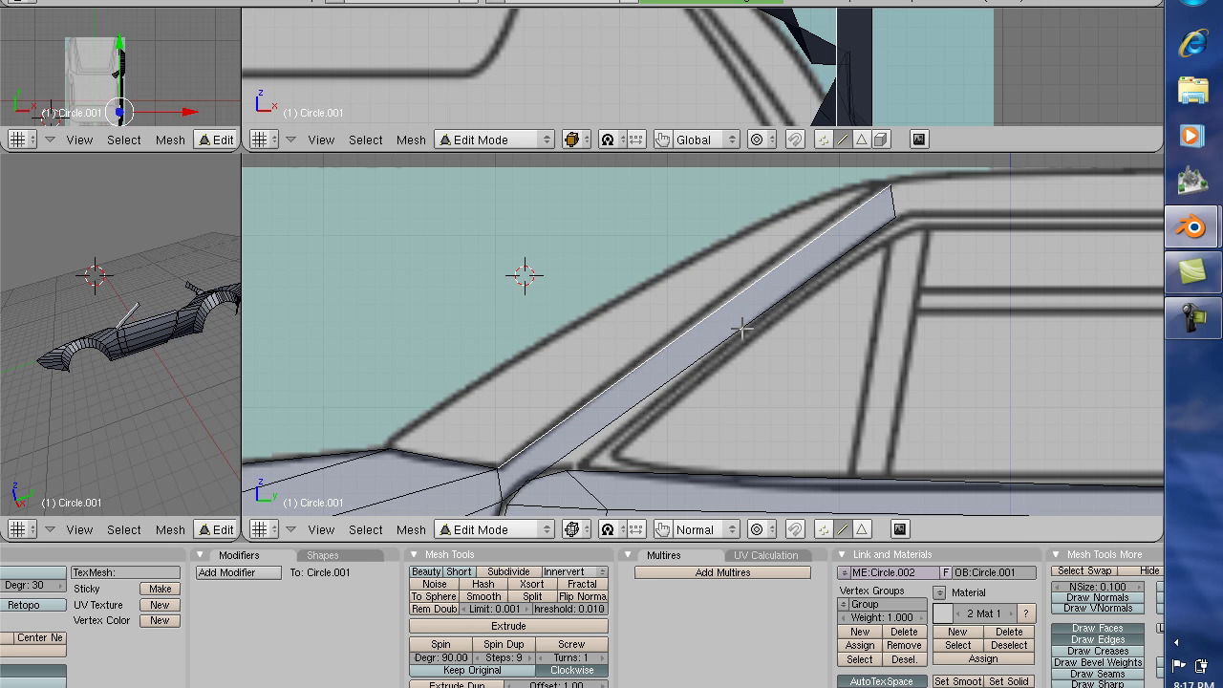
pyautogui.keyDown('shift'); pyautogui.rightClick(742, 329); pyautogui.keyUp('shift')
pyautogui.press('k')
pyautogui.click(708, 298)
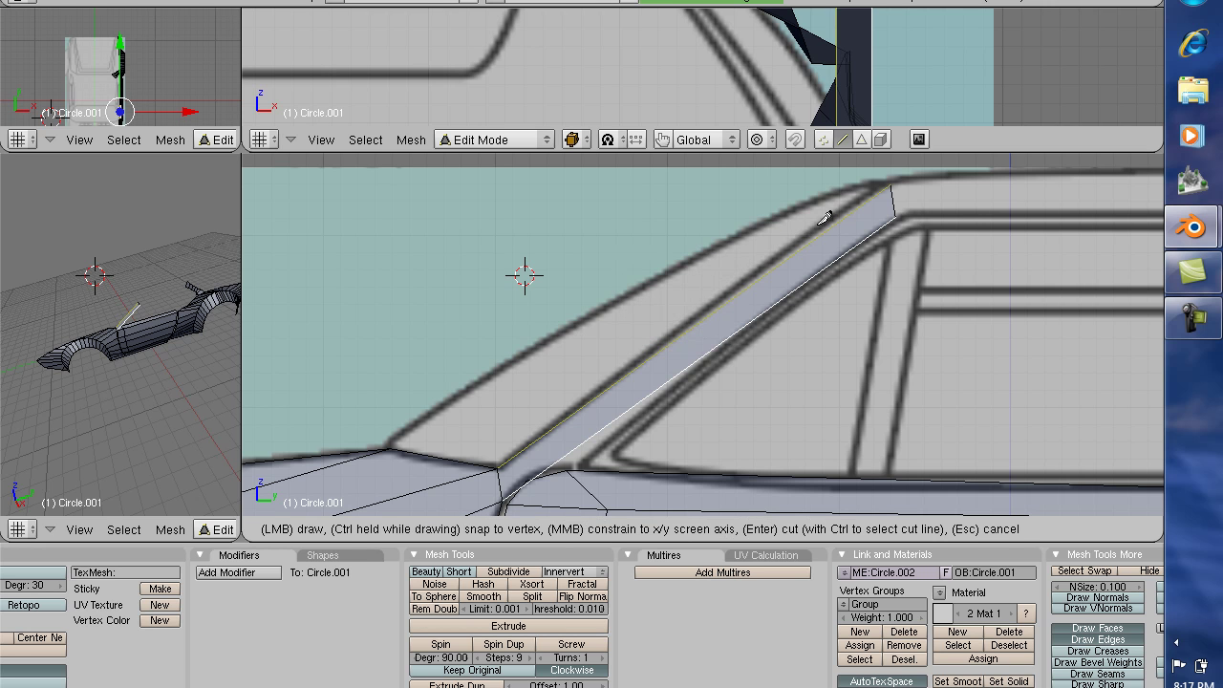
pyautogui.moveTo(835, 203); pyautogui.dragTo(860, 281)
pyautogui.press('Return')
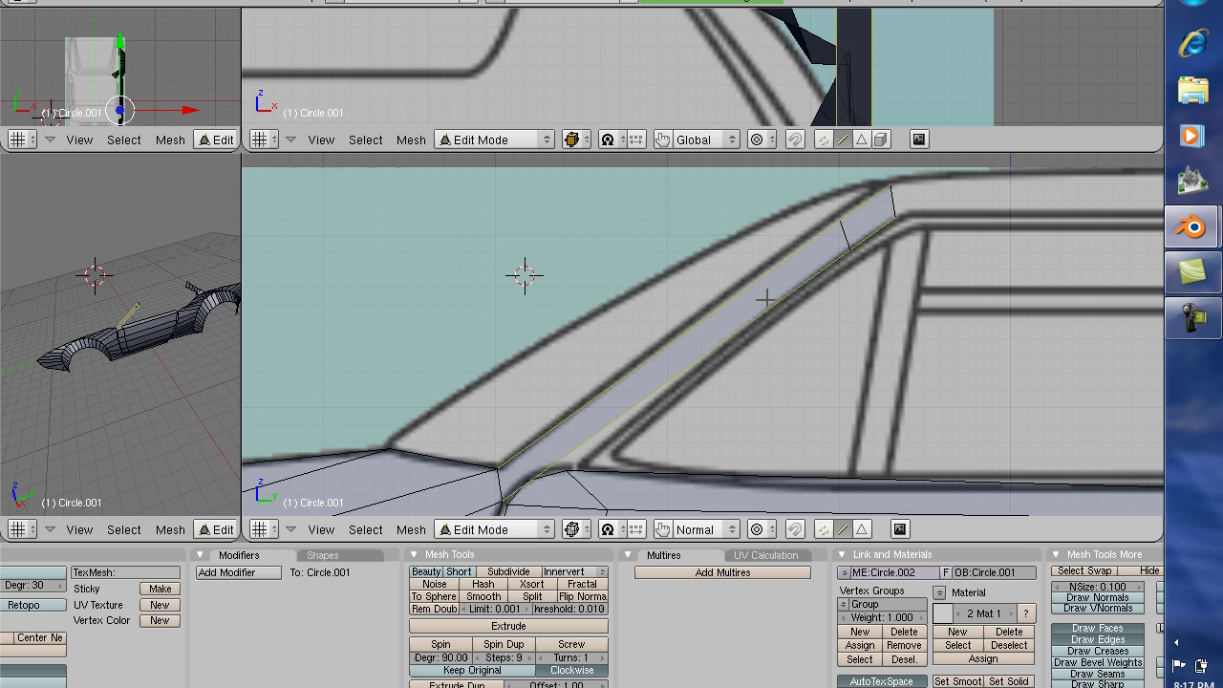
# Step: Add two more exact knife cuts across the upper and middle pillar
pyautogui.press('k')
pyautogui.click(736, 301)
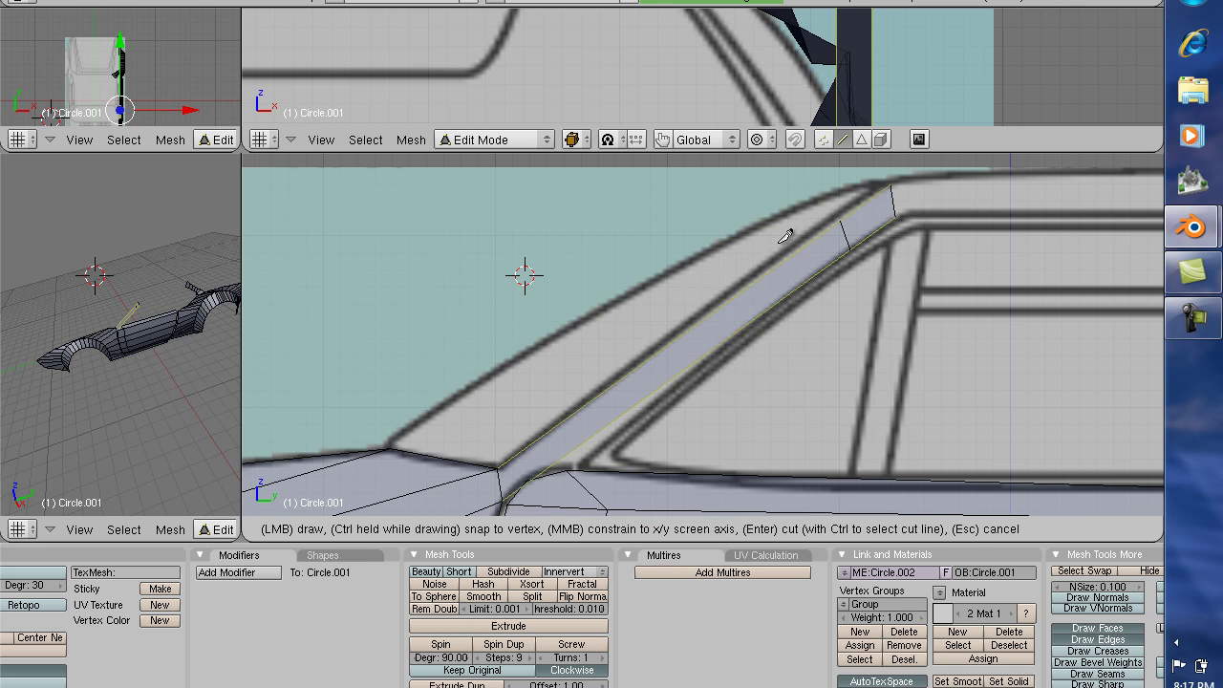
pyautogui.moveTo(782, 239); pyautogui.dragTo(817, 318)
pyautogui.click(816, 319)
pyautogui.press('Return')
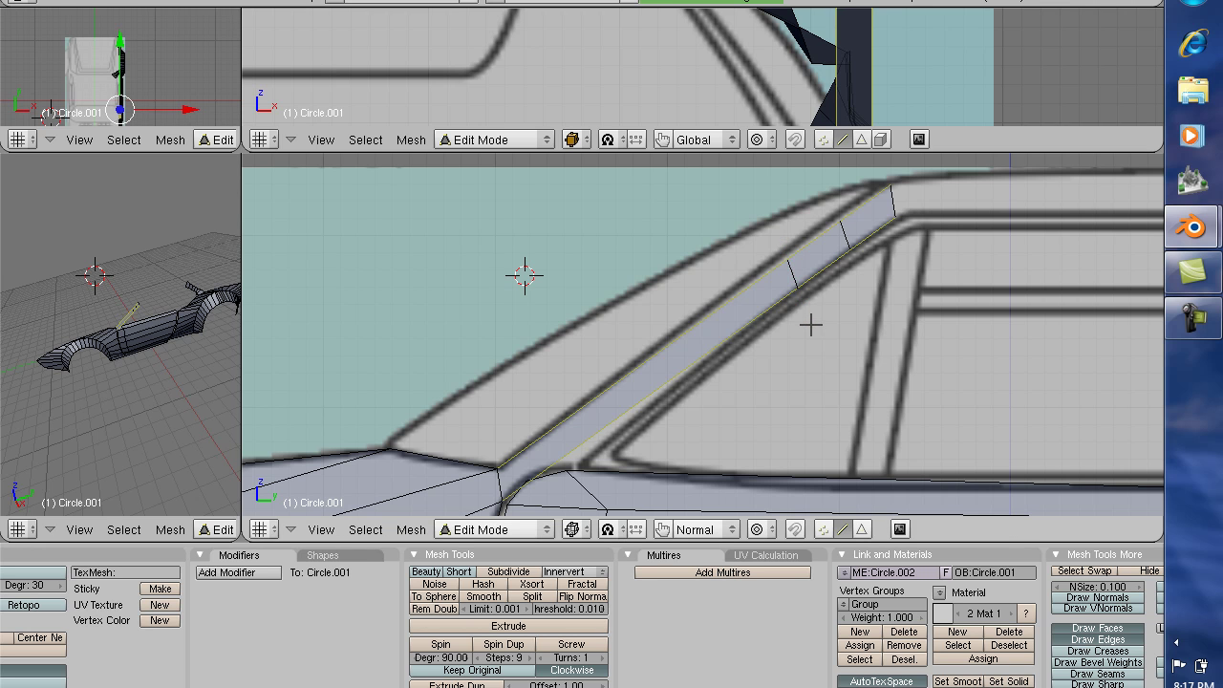
pyautogui.press('k')
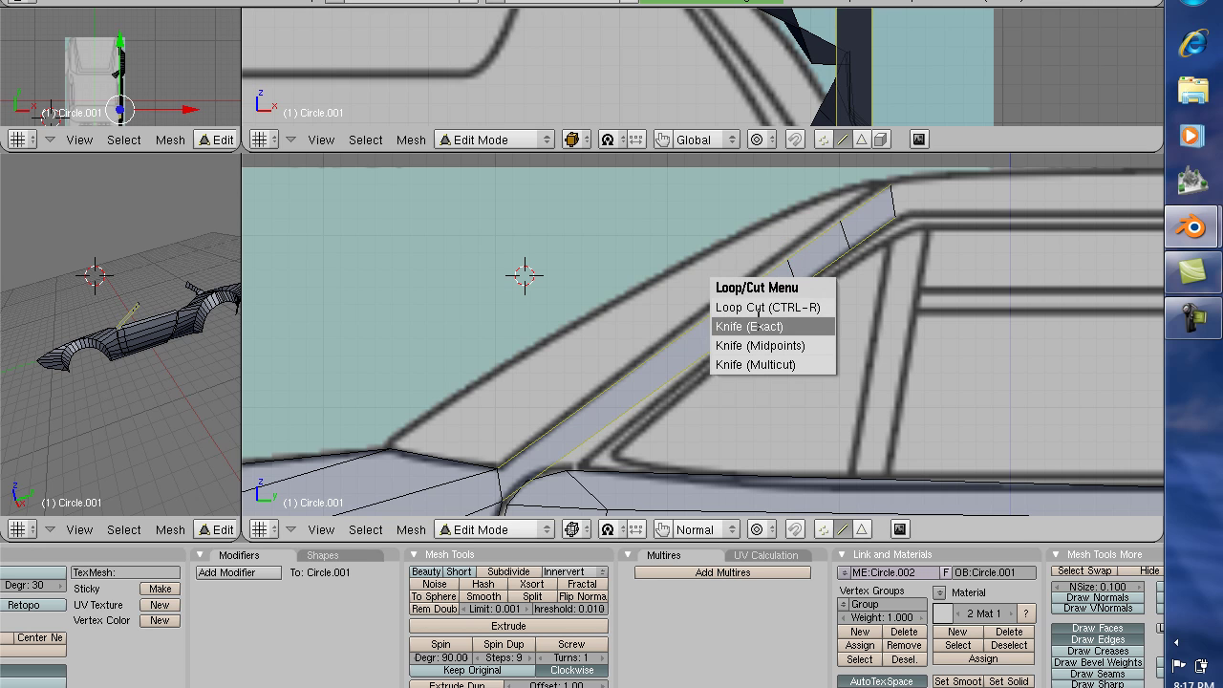
pyautogui.click(760, 315)
pyautogui.moveTo(731, 278); pyautogui.dragTo(763, 350)
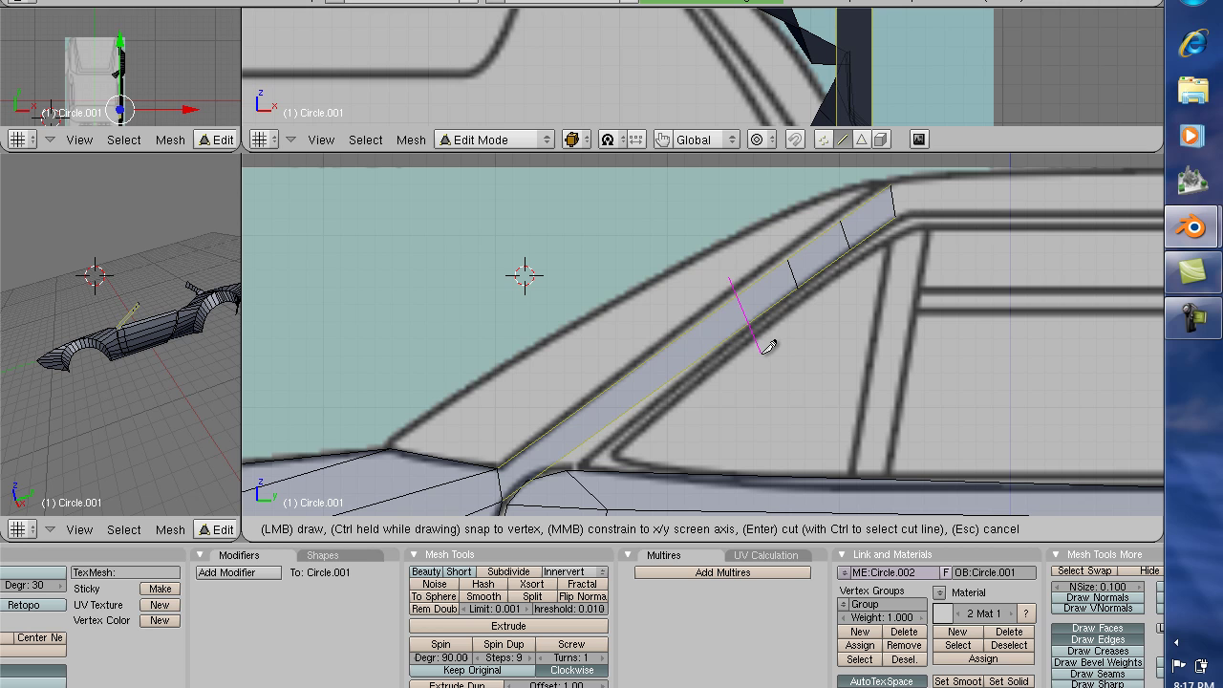
pyautogui.press('Return')
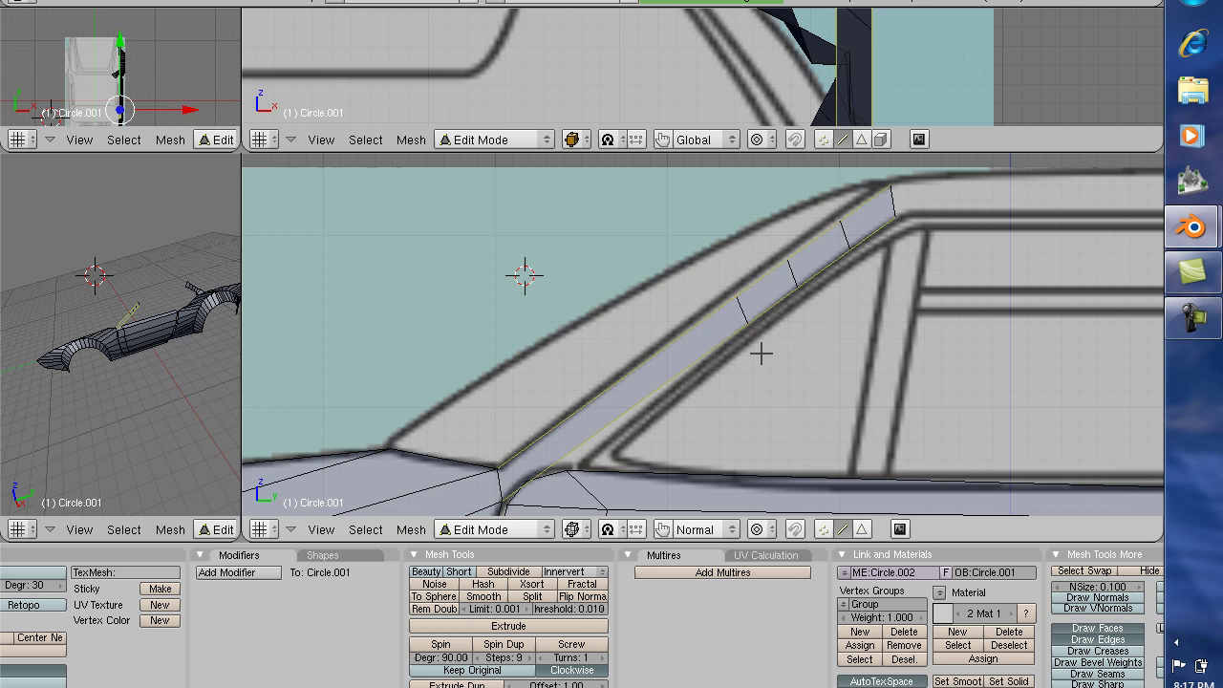
# Step: Add two further exact knife cuts across the lower pillar
pyautogui.press('k')
pyautogui.click(700, 350)
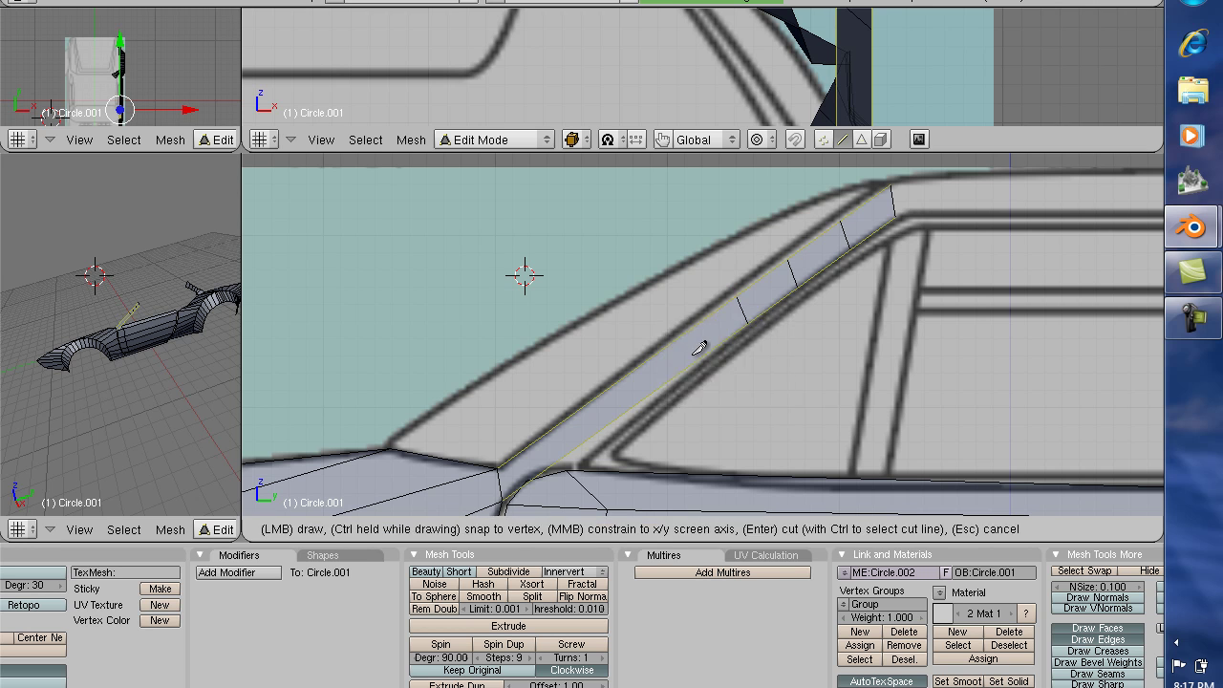
pyautogui.click(655, 304)
pyautogui.click(704, 398)
pyautogui.press('Return')
pyautogui.press('k')
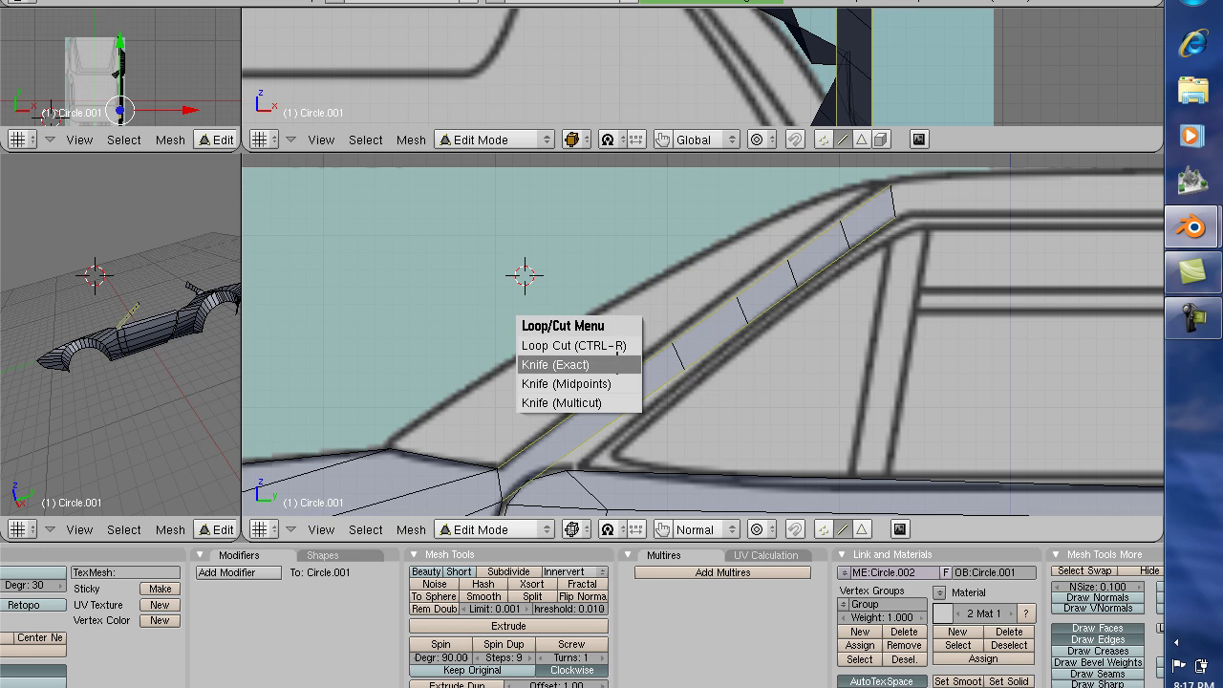
pyautogui.click(617, 364)
pyautogui.moveTo(616, 359); pyautogui.dragTo(658, 442)
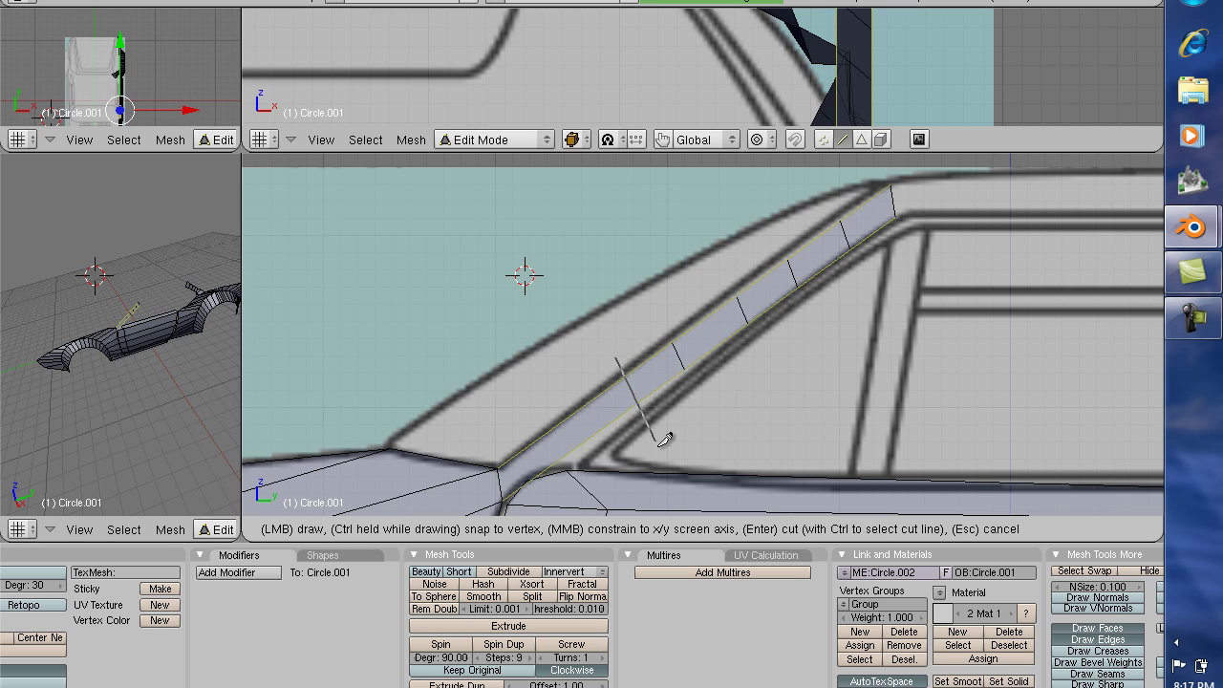
pyautogui.press('Return')
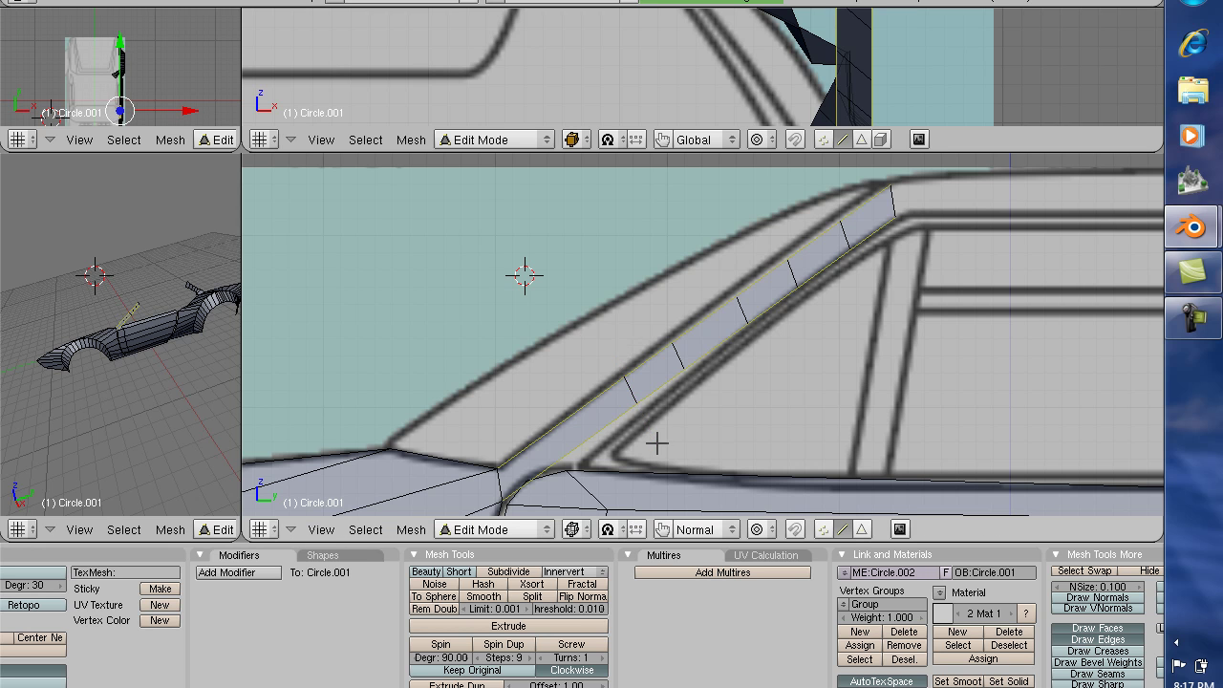
# Step: Make the final two exact knife cuts near the base of the pillar strip
pyautogui.press('k')
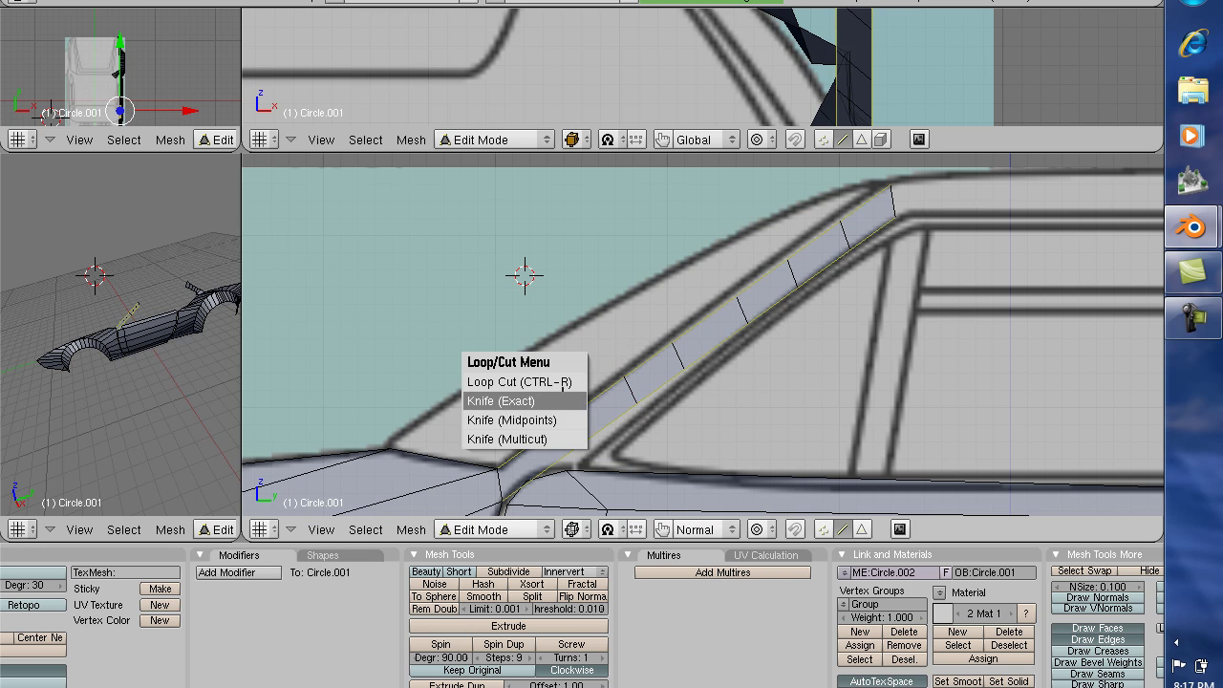
pyautogui.click(567, 392)
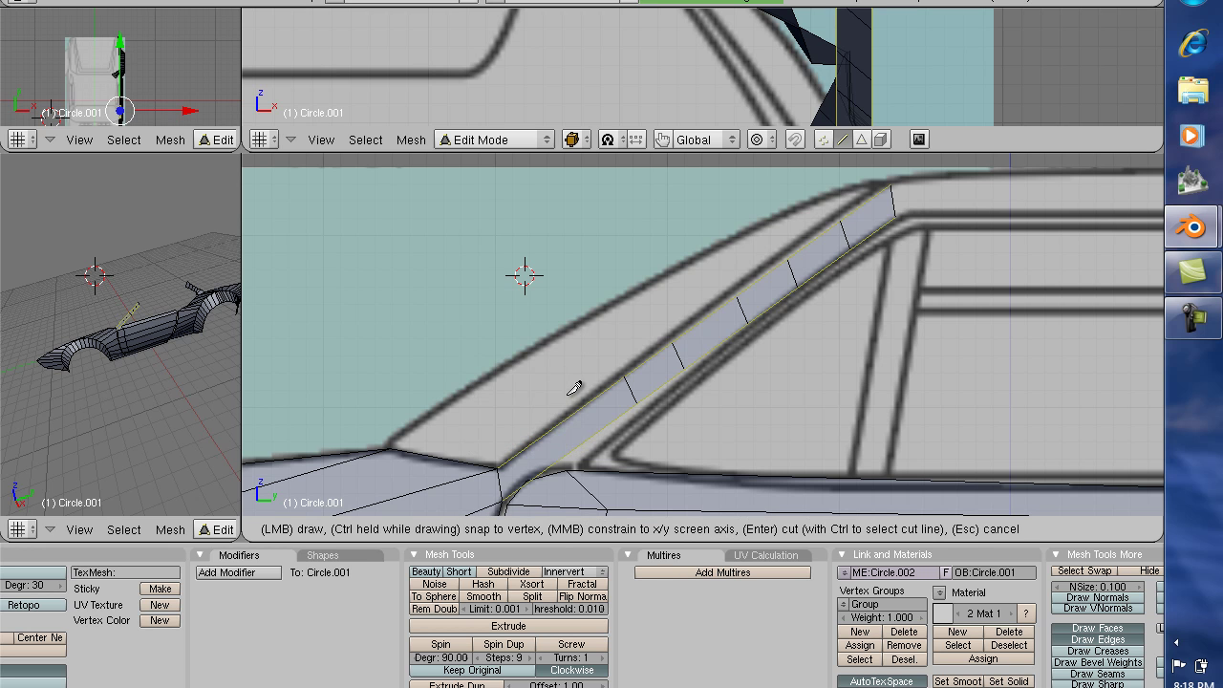
pyautogui.moveTo(571, 393)
pyautogui.mouseDown()
pyautogui.moveTo(636, 478)
pyautogui.moveTo(608, 458)
pyautogui.mouseUp()
pyautogui.press('Return')
pyautogui.press('k')
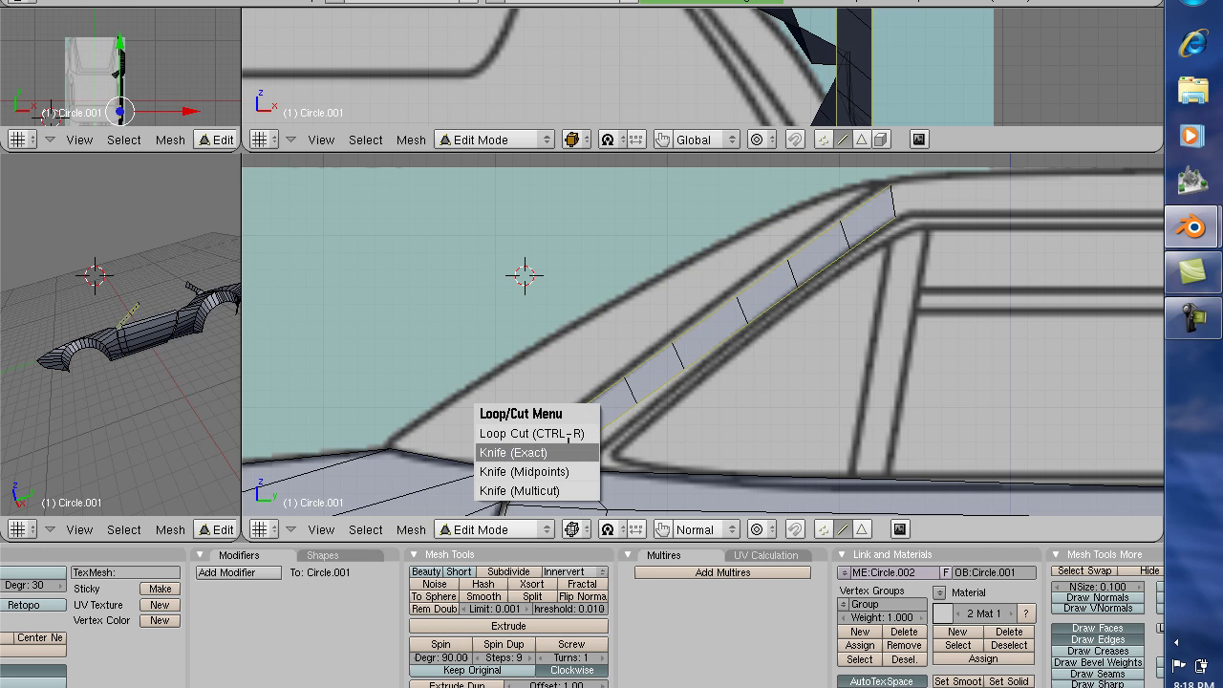
pyautogui.click(568, 445)
pyautogui.moveTo(531, 438); pyautogui.dragTo(548, 481)
pyautogui.press('Return')
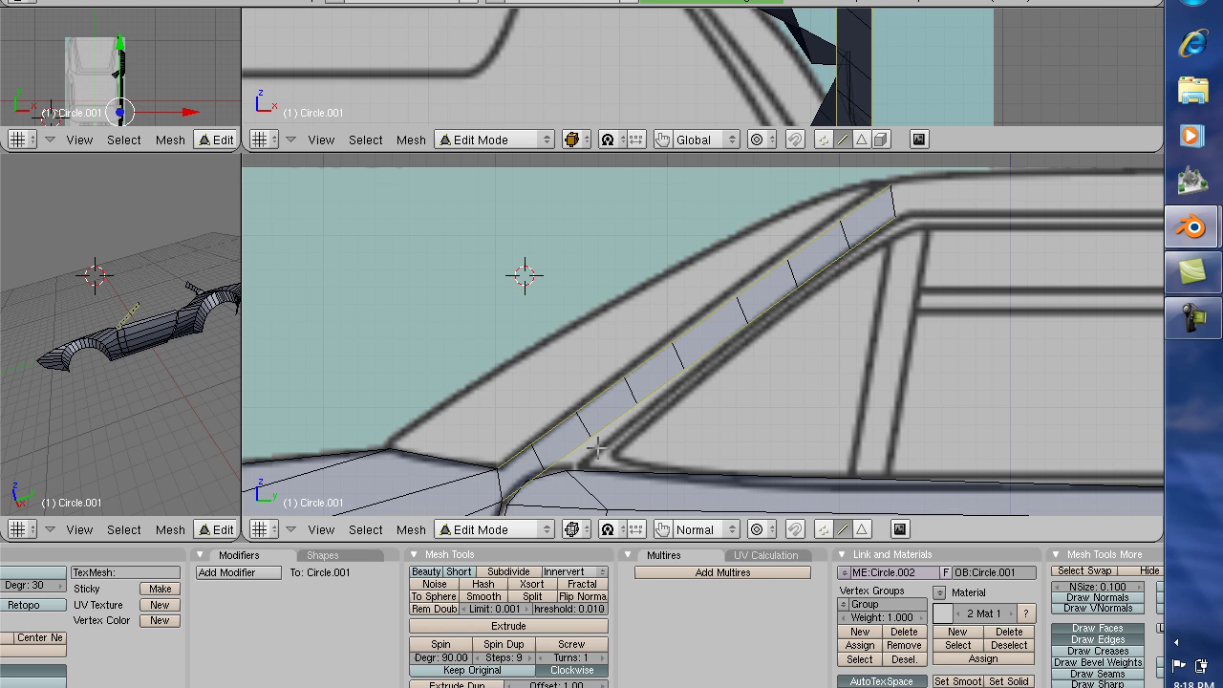
# Step: Return to vertex select, clear the selection, and pick the pillar's lower-corner vertex without moving it
pyautogui.click(822, 529)
pyautogui.click(532, 442)
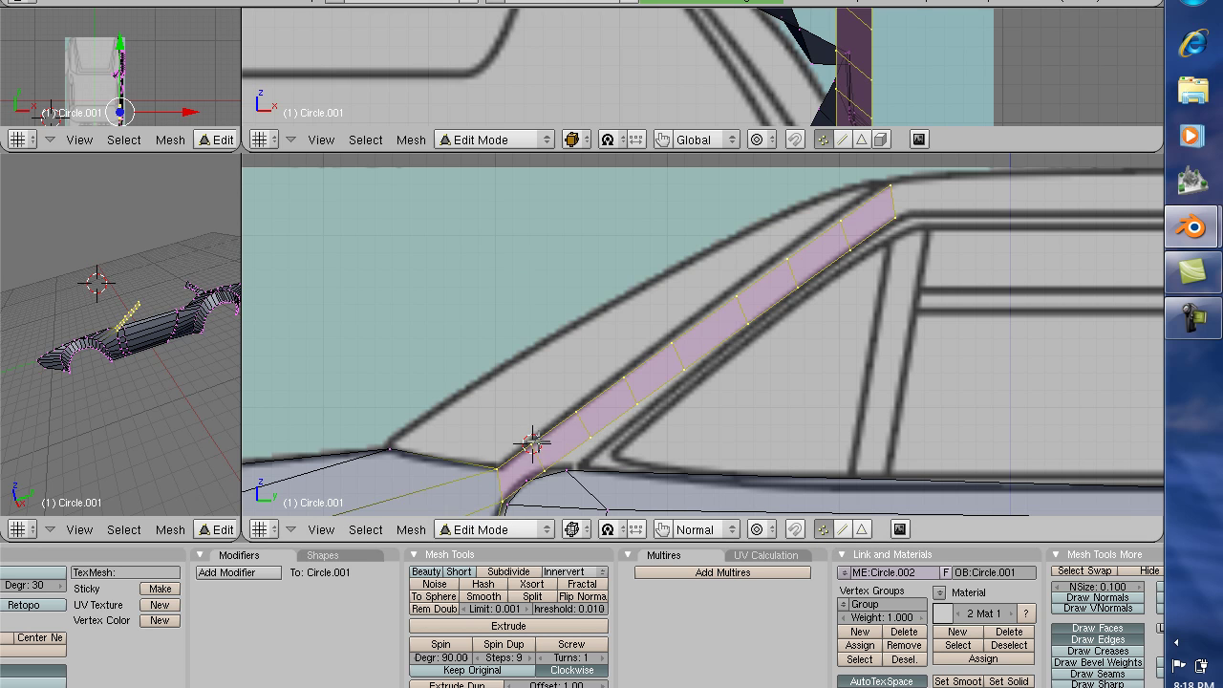
pyautogui.click(289, 192)
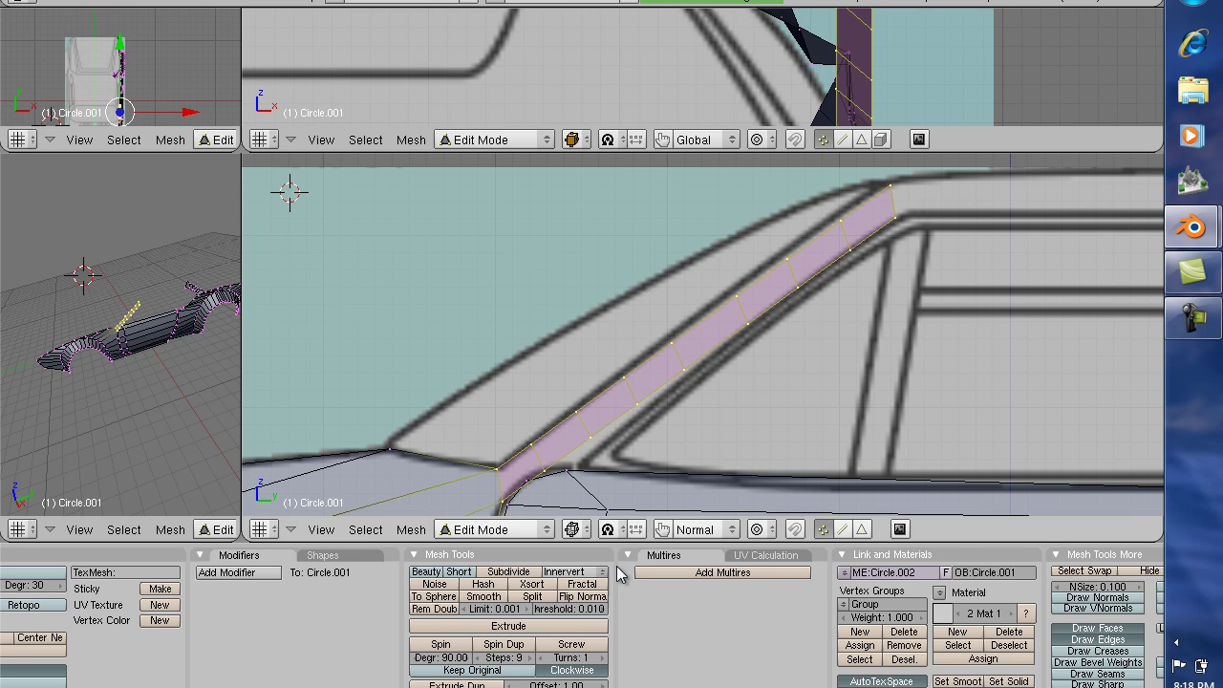
pyautogui.press('a')
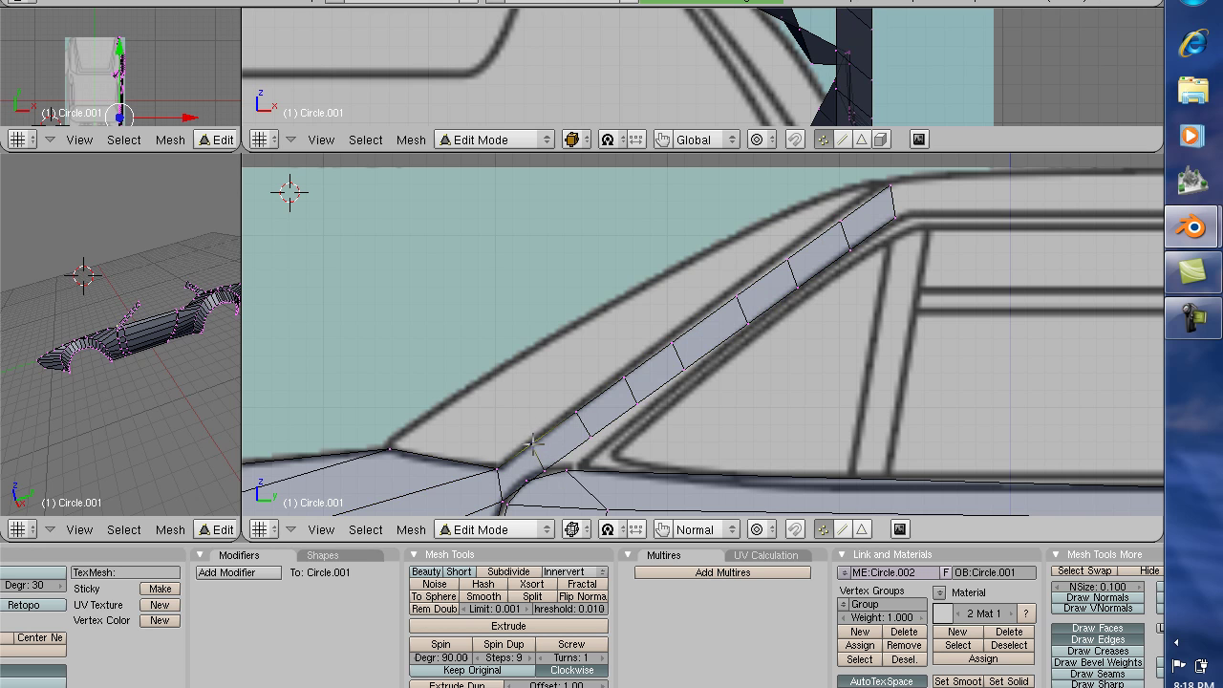
pyautogui.rightClick(532, 444)
pyautogui.press('g')
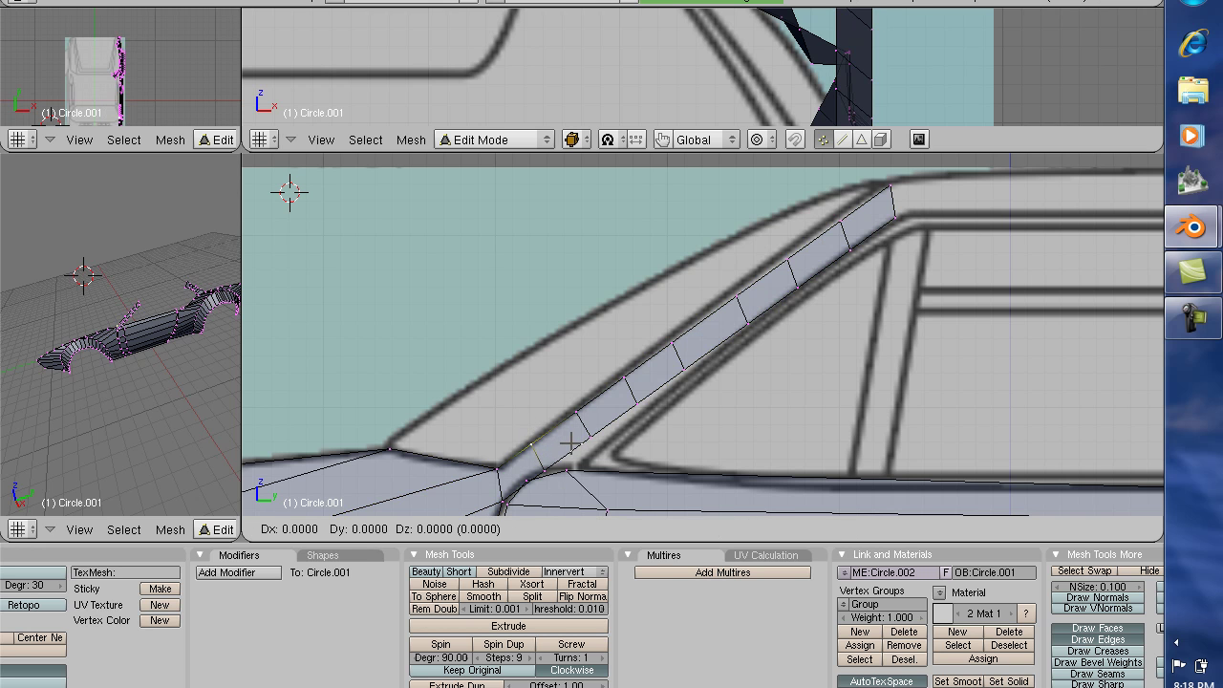
pyautogui.rightClick(578, 435)
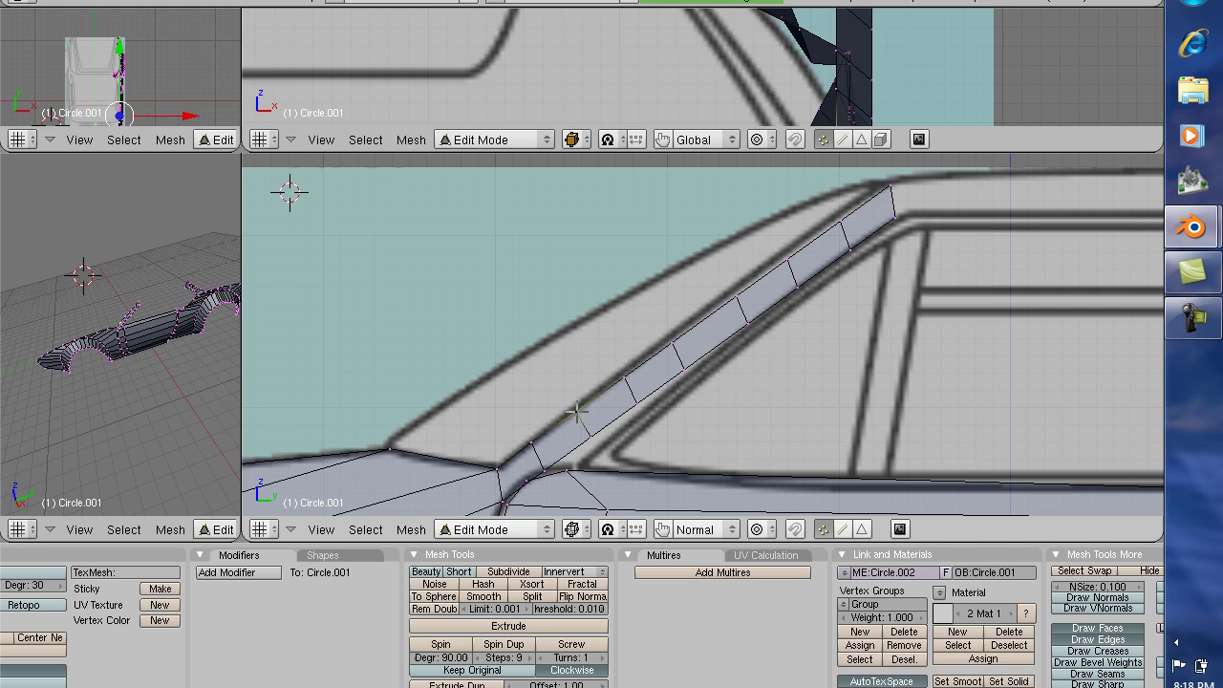
pyautogui.press('g')
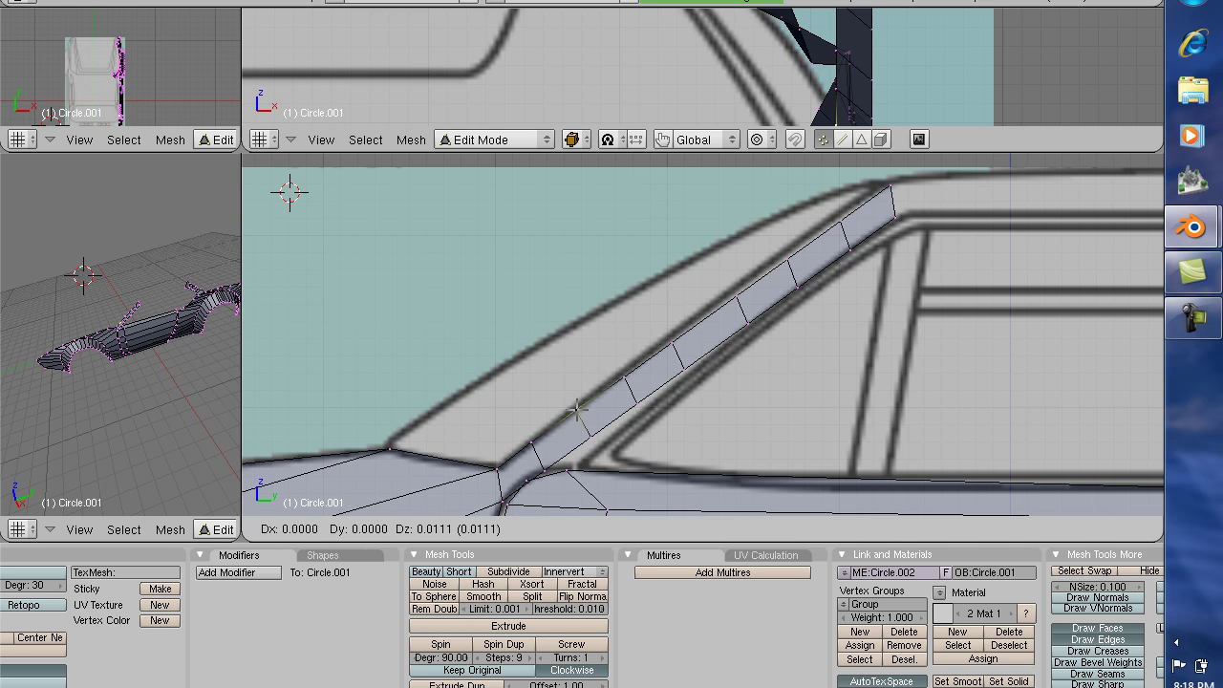
pyautogui.rightClick(577, 411)
# Step: Move three vertices along the pillar's upper edge onto the blueprint line, then enlarge the top view
pyautogui.rightClick(626, 379)
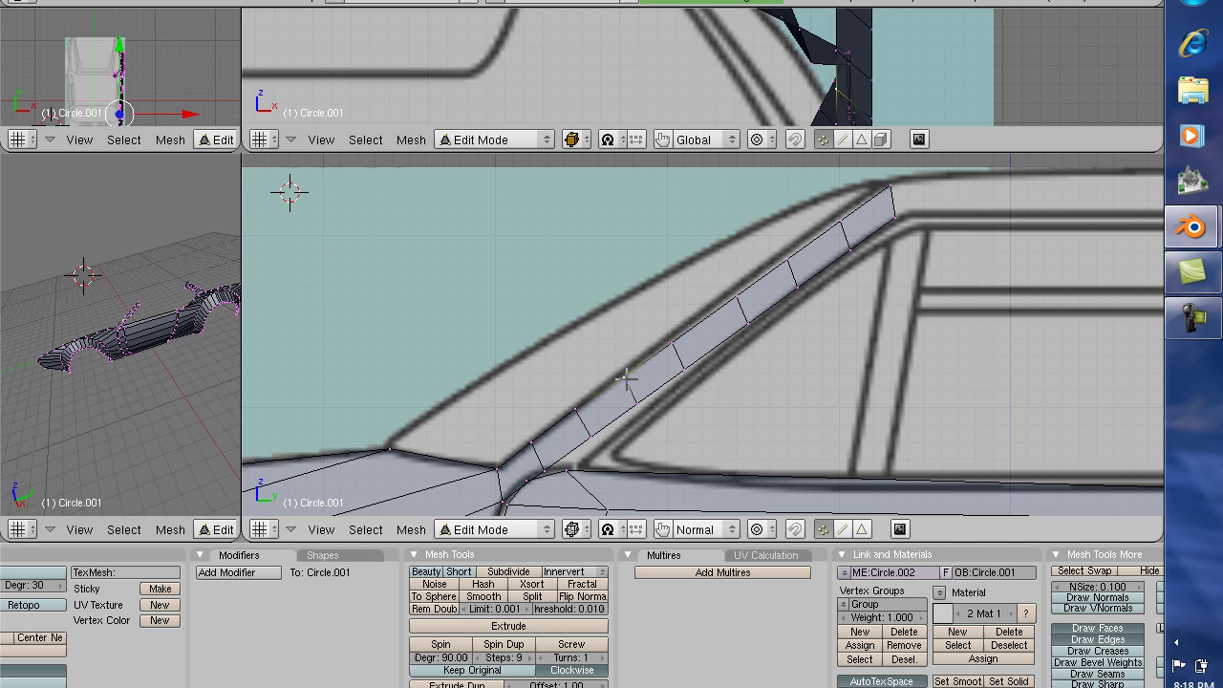
pyautogui.press('g')
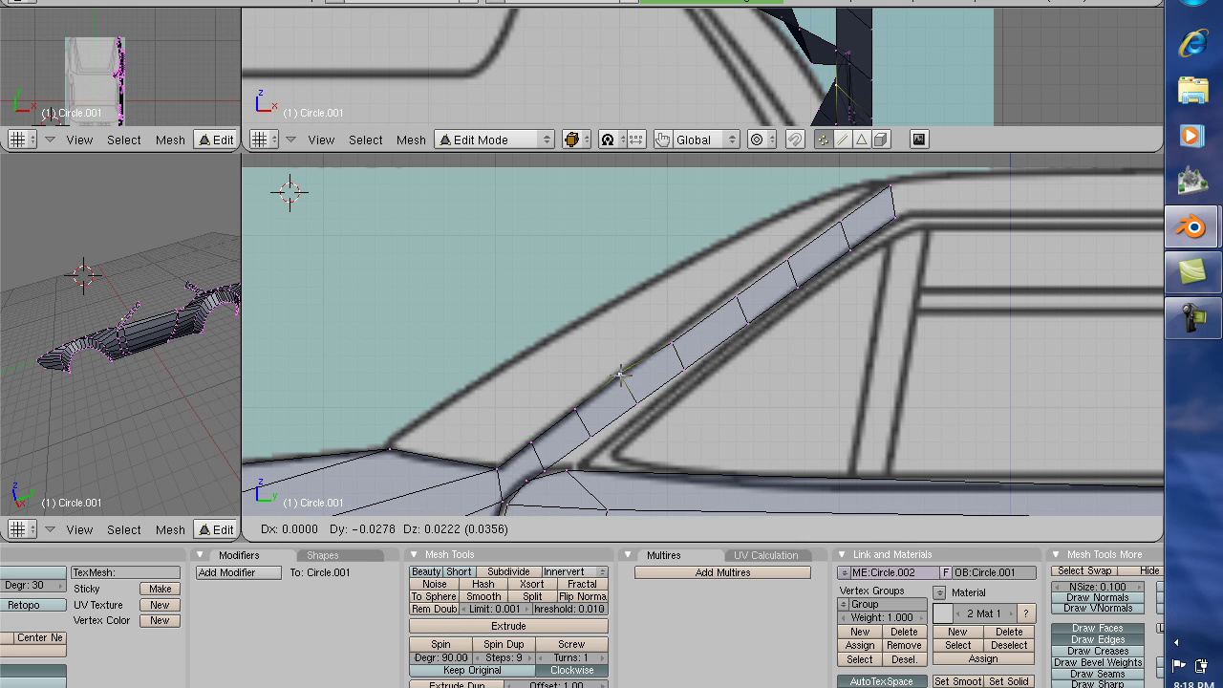
pyautogui.click(622, 375)
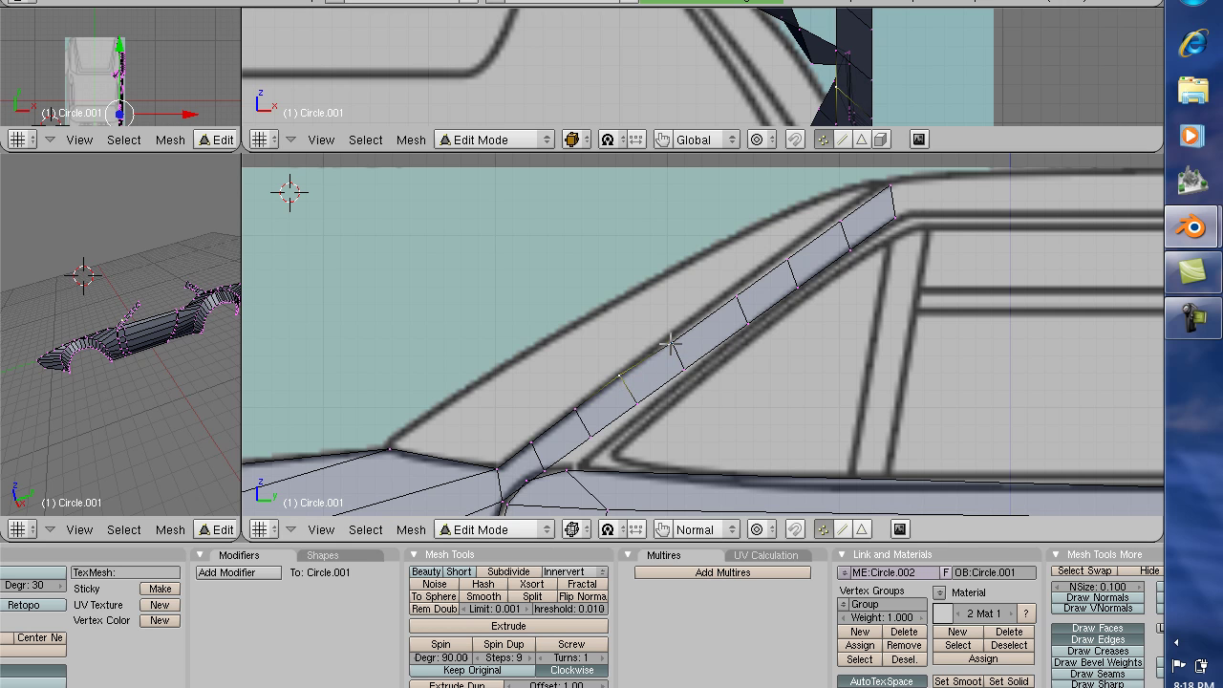
pyautogui.rightClick(672, 344)
pyautogui.press('g')
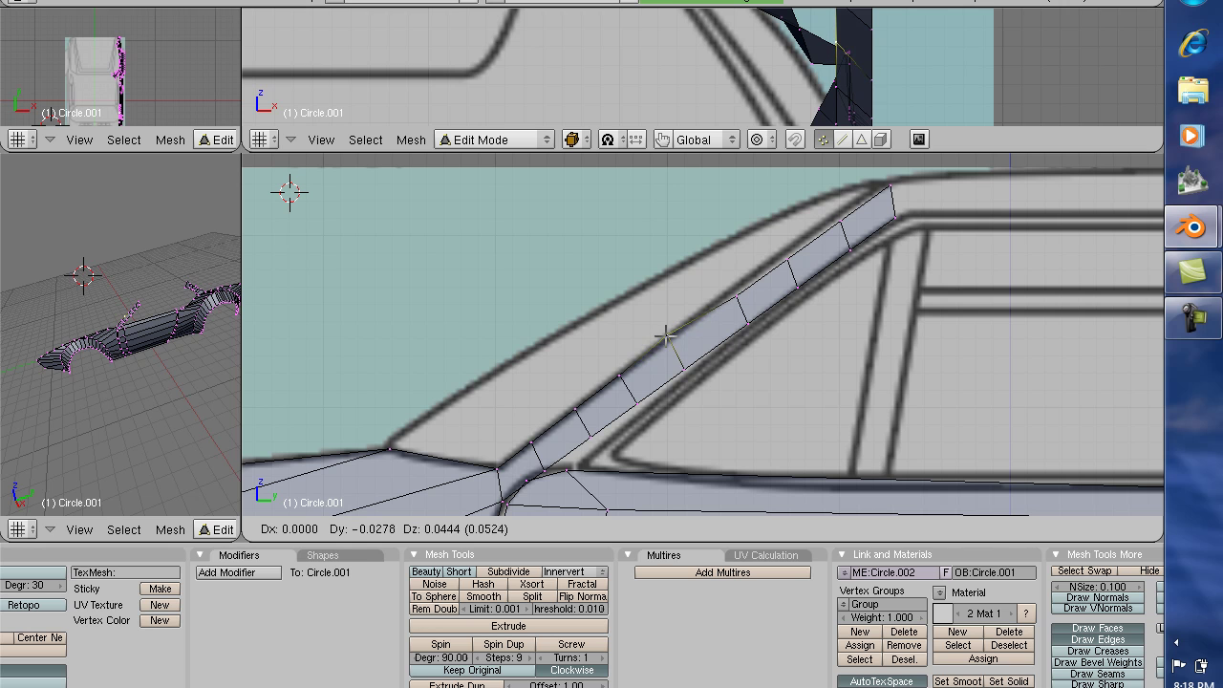
pyautogui.click(666, 336)
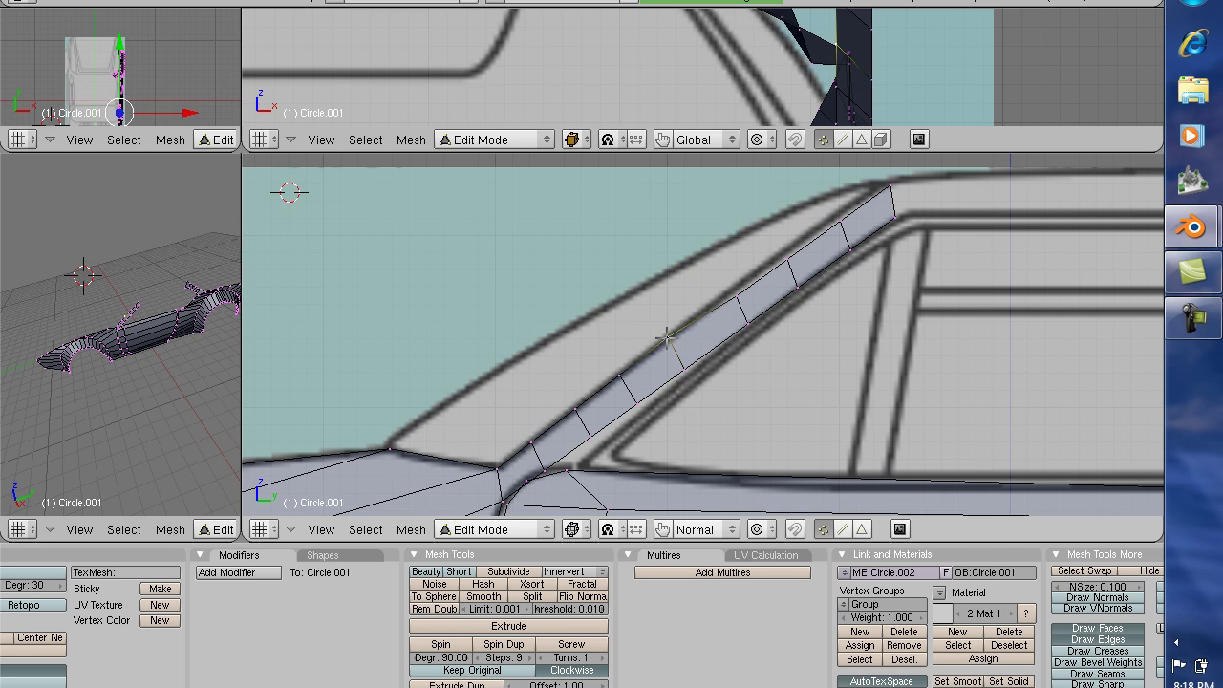
pyautogui.rightClick(736, 297)
pyautogui.press('g')
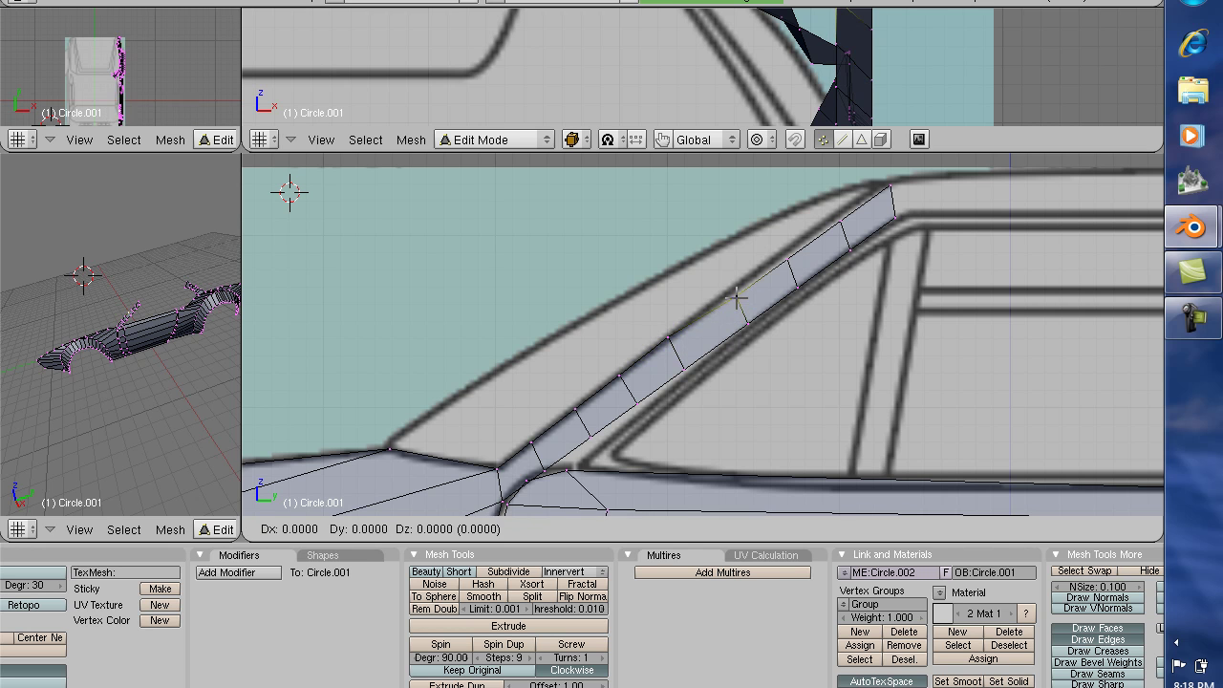
pyautogui.click(733, 292)
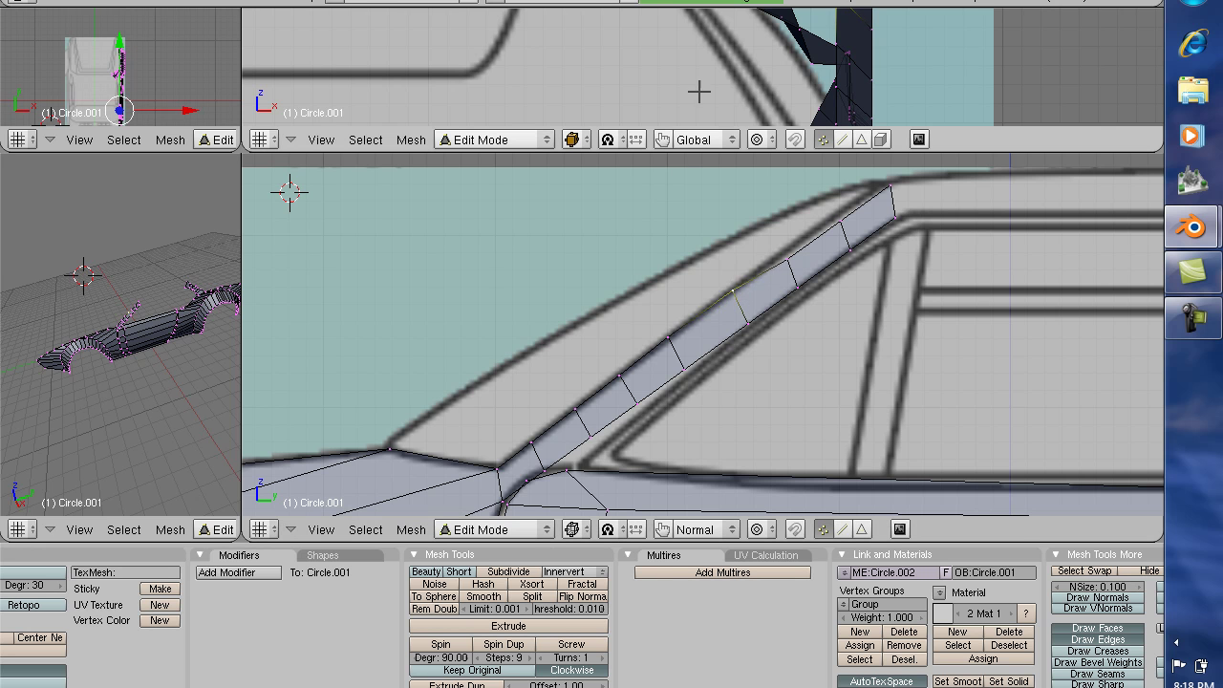
pyautogui.moveTo(702, 155); pyautogui.dragTo(726, 350)
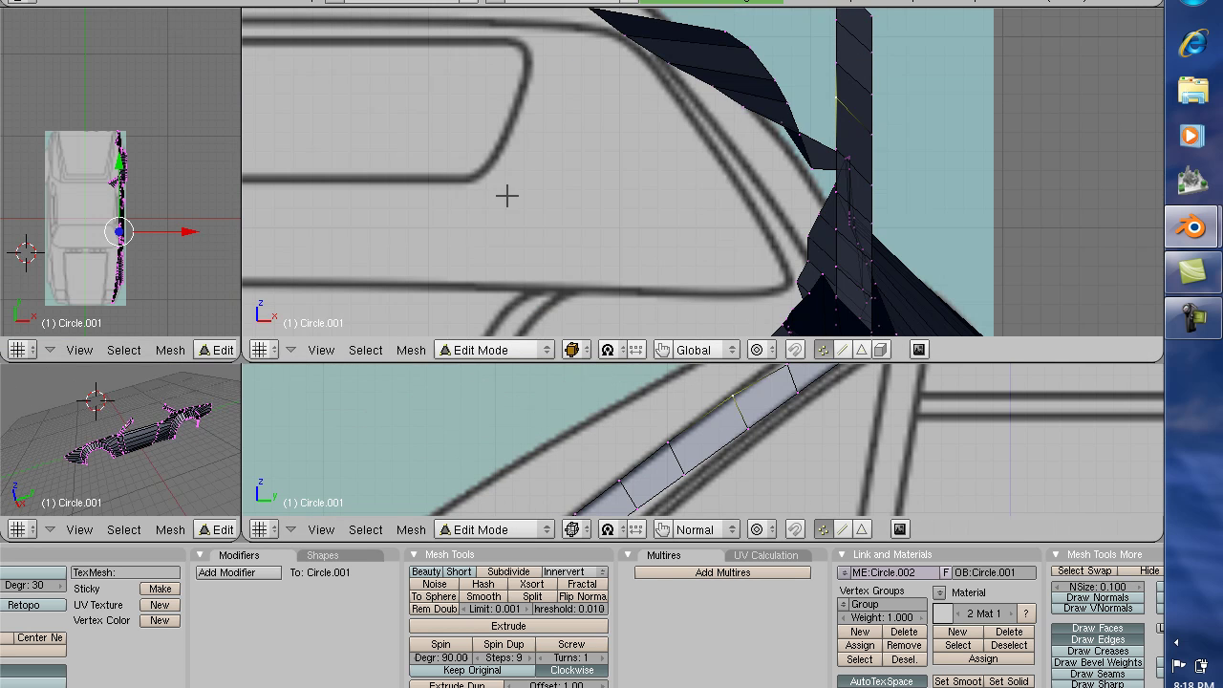
# Step: Zoom out the top view to see the whole rear blueprint, then enlarge the side view again
pyautogui.scroll(-6, 717, 153)
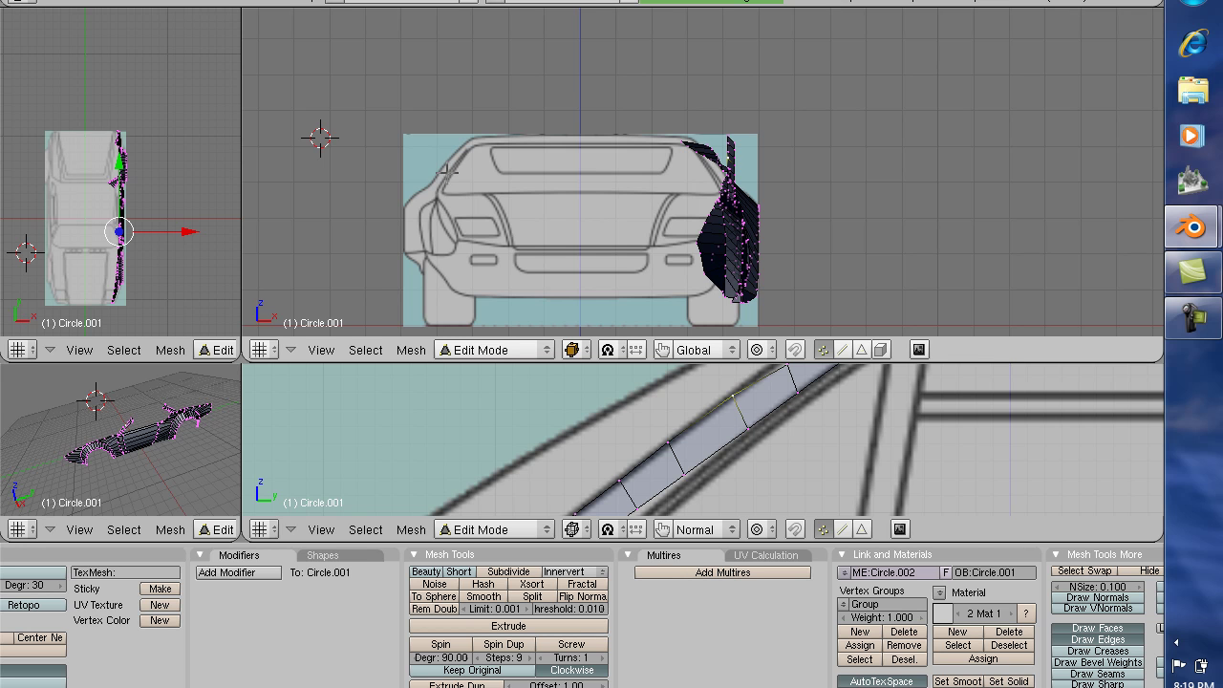
pyautogui.scroll(-1, 445, 168)
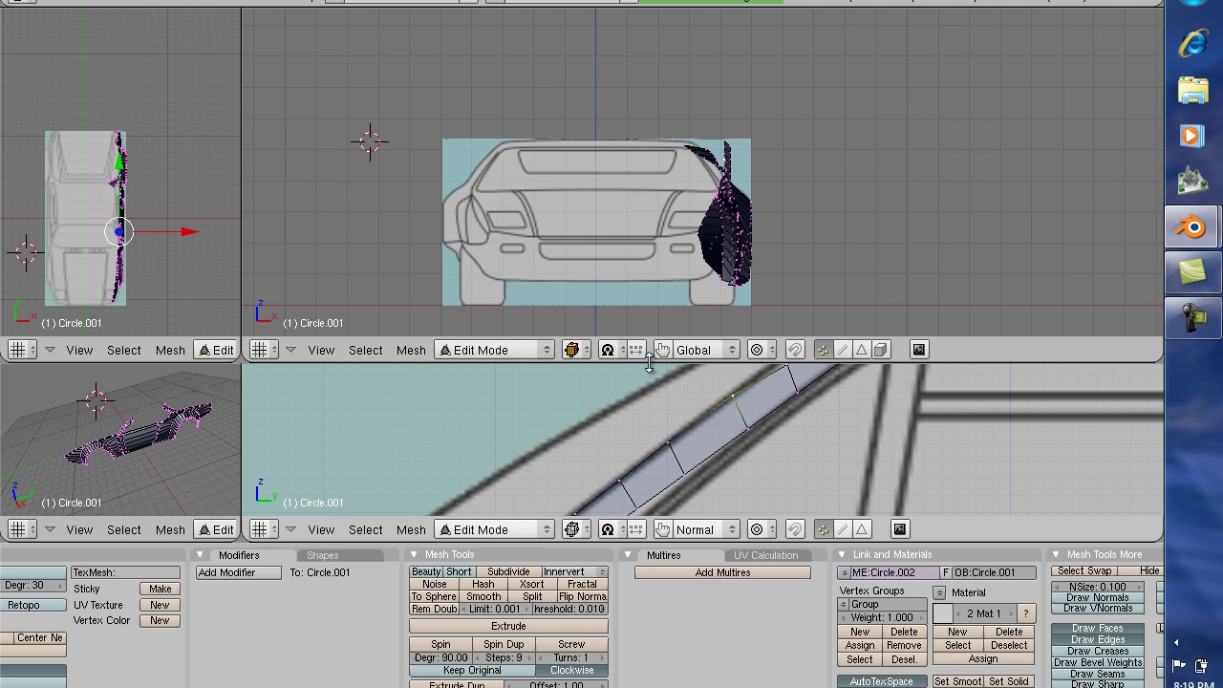
pyautogui.moveTo(648, 359); pyautogui.dragTo(720, 72)
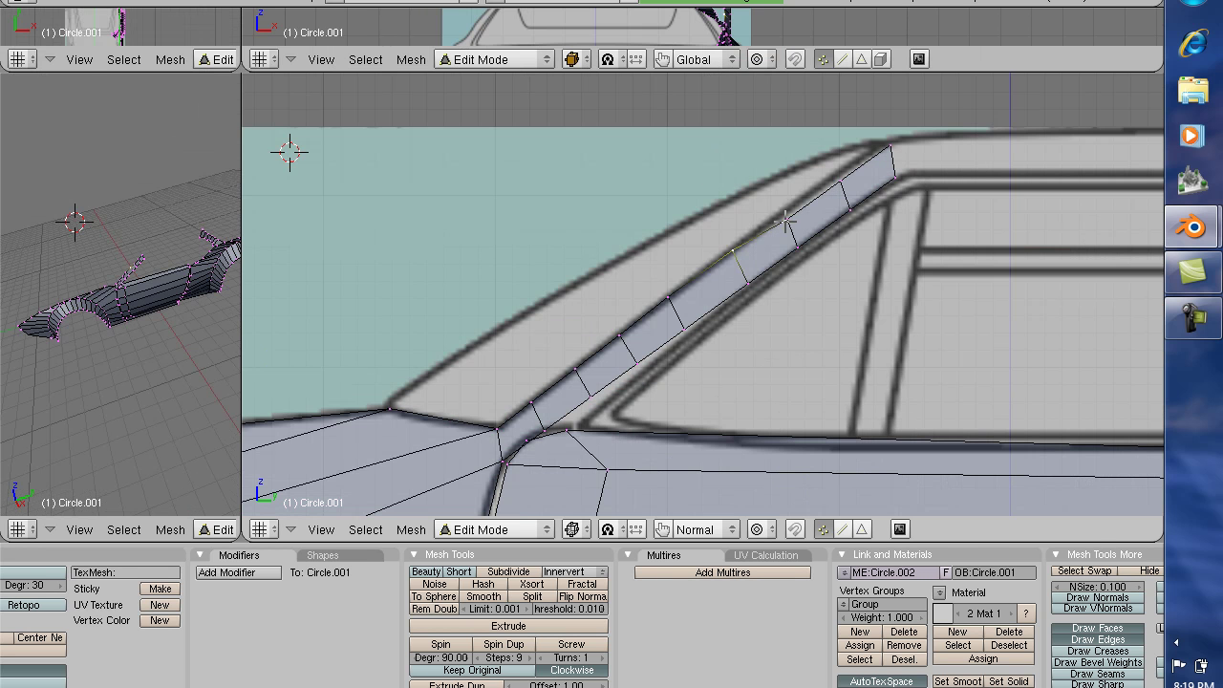
# Step: Move the two topmost pillar vertices onto the blueprint line
pyautogui.click(759, 254)
pyautogui.rightClick(792, 221)
pyautogui.press('g')
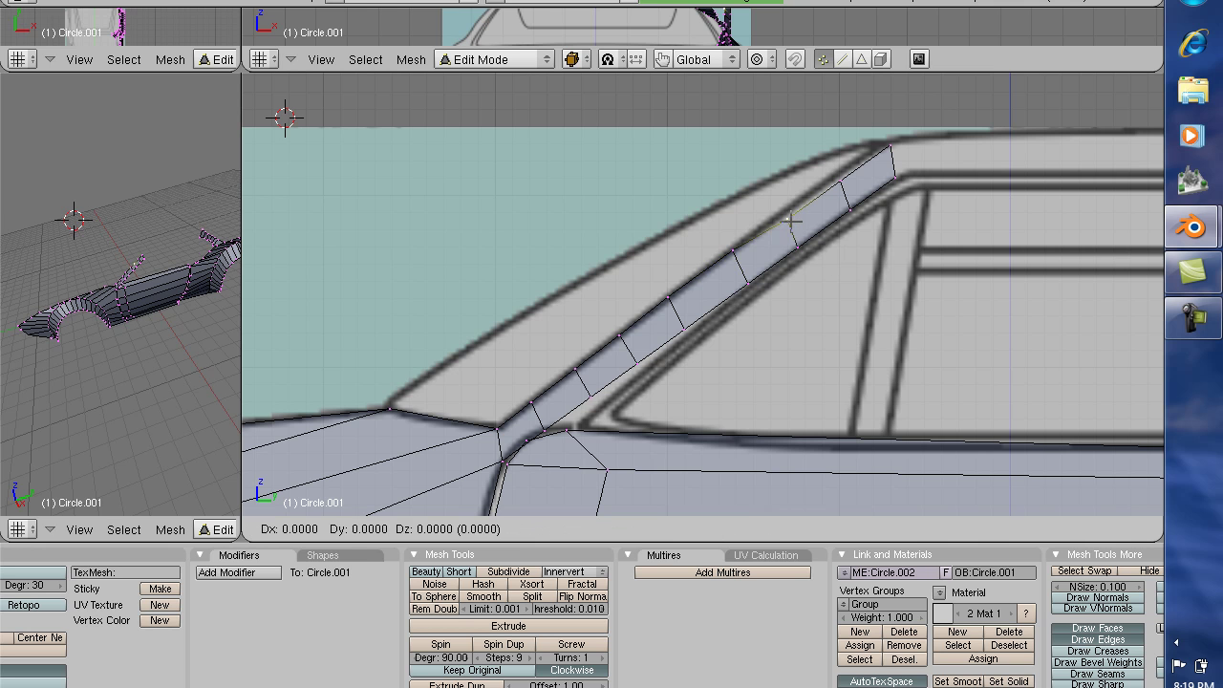
pyautogui.click(781, 212)
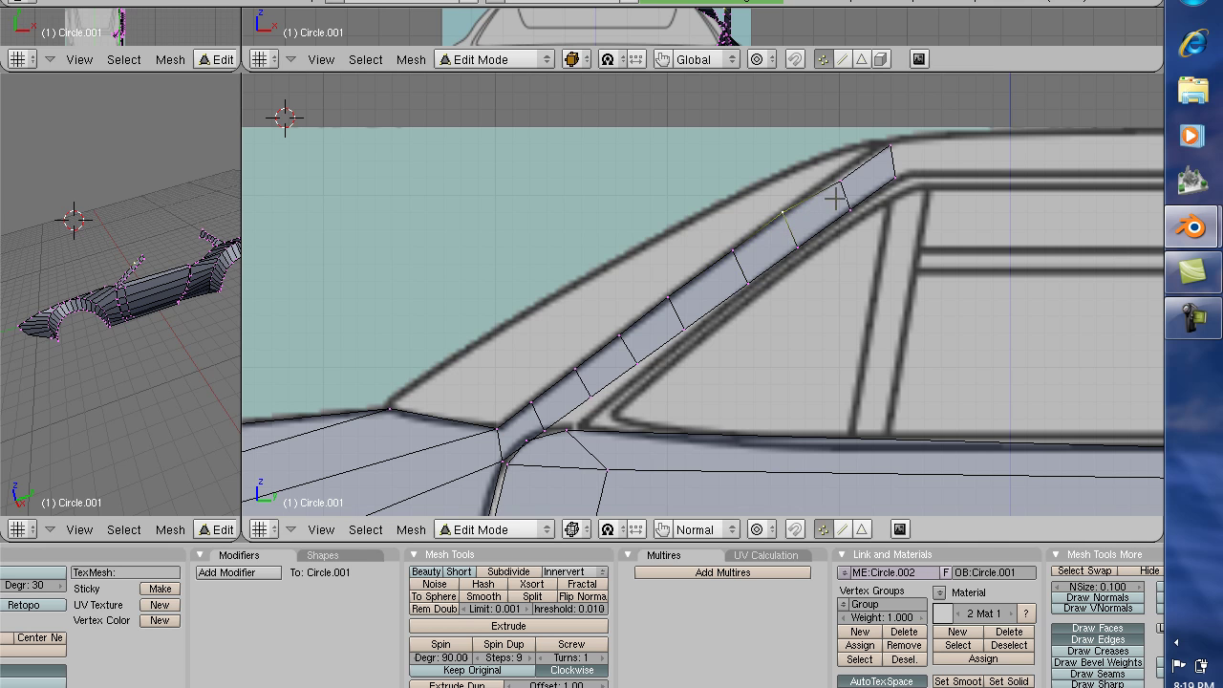
pyautogui.rightClick(838, 180)
pyautogui.press('g')
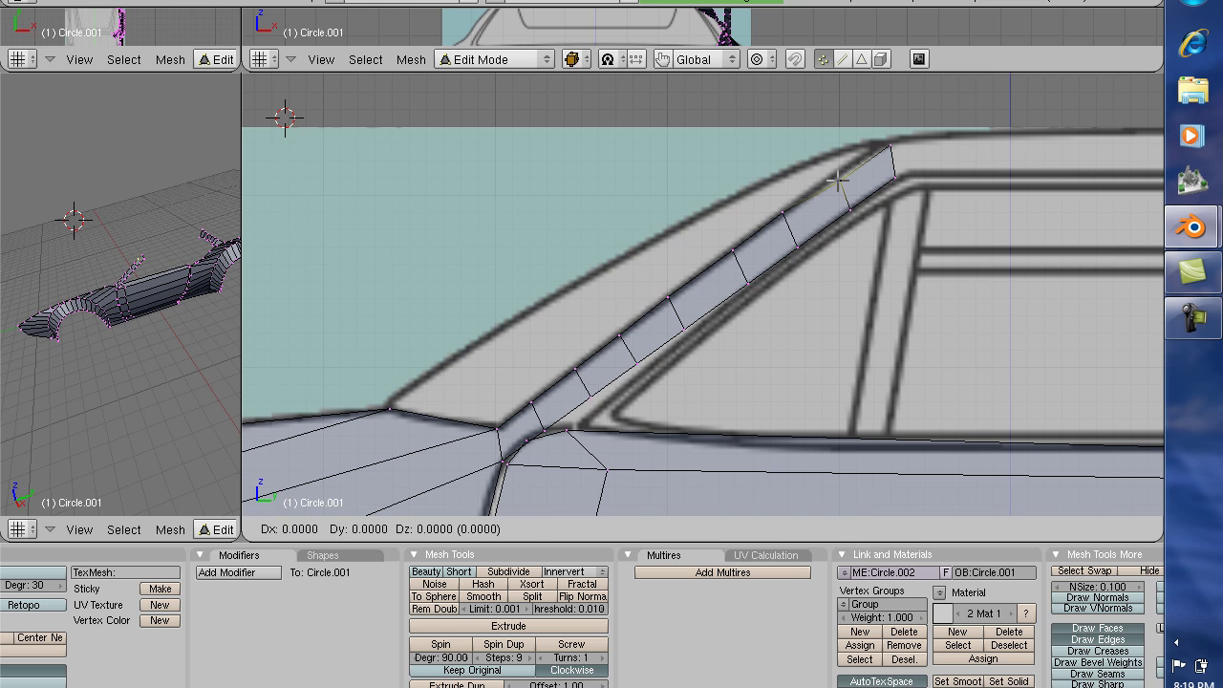
pyautogui.click(833, 175)
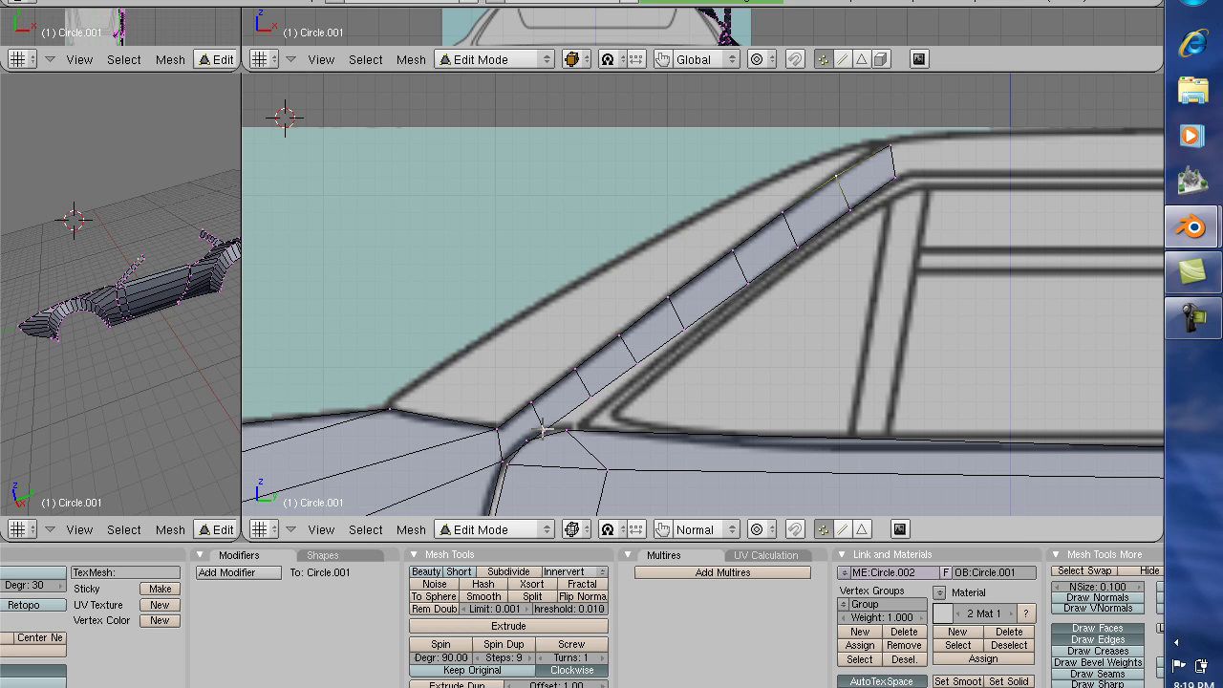
# Step: Switch to edge select and select the pillar edge at the pillar's base
pyautogui.press('k')
pyautogui.click(606, 280)
pyautogui.rightClick(517, 413)
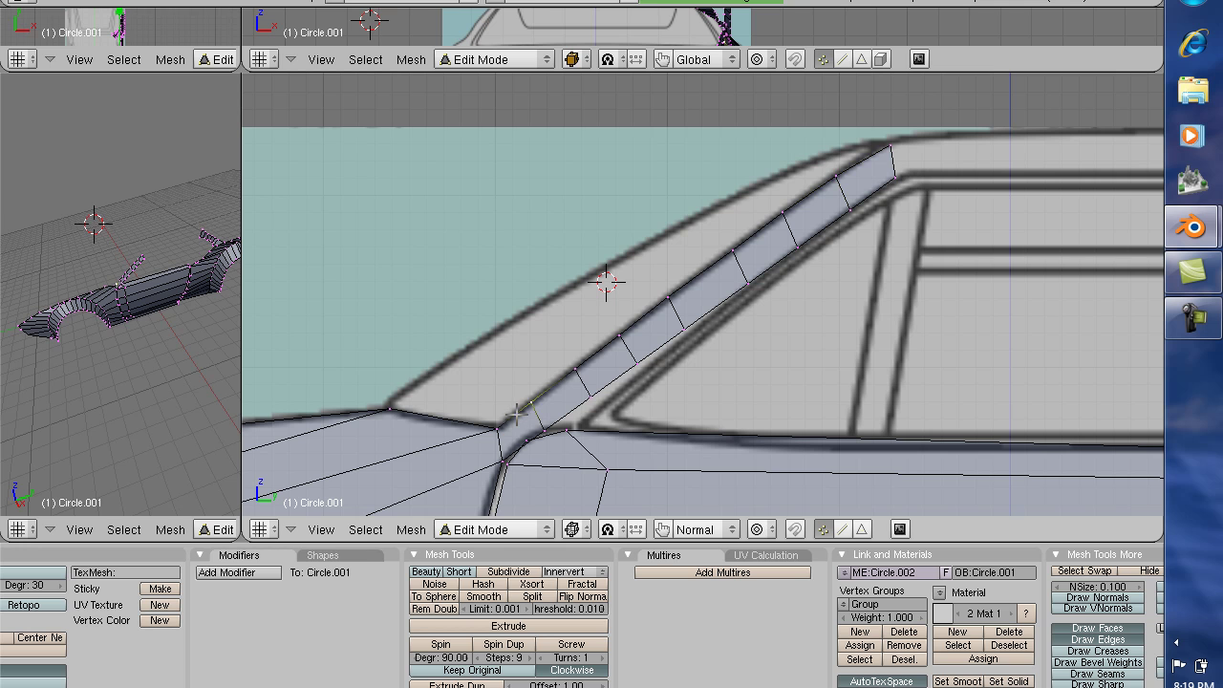
pyautogui.click(842, 530)
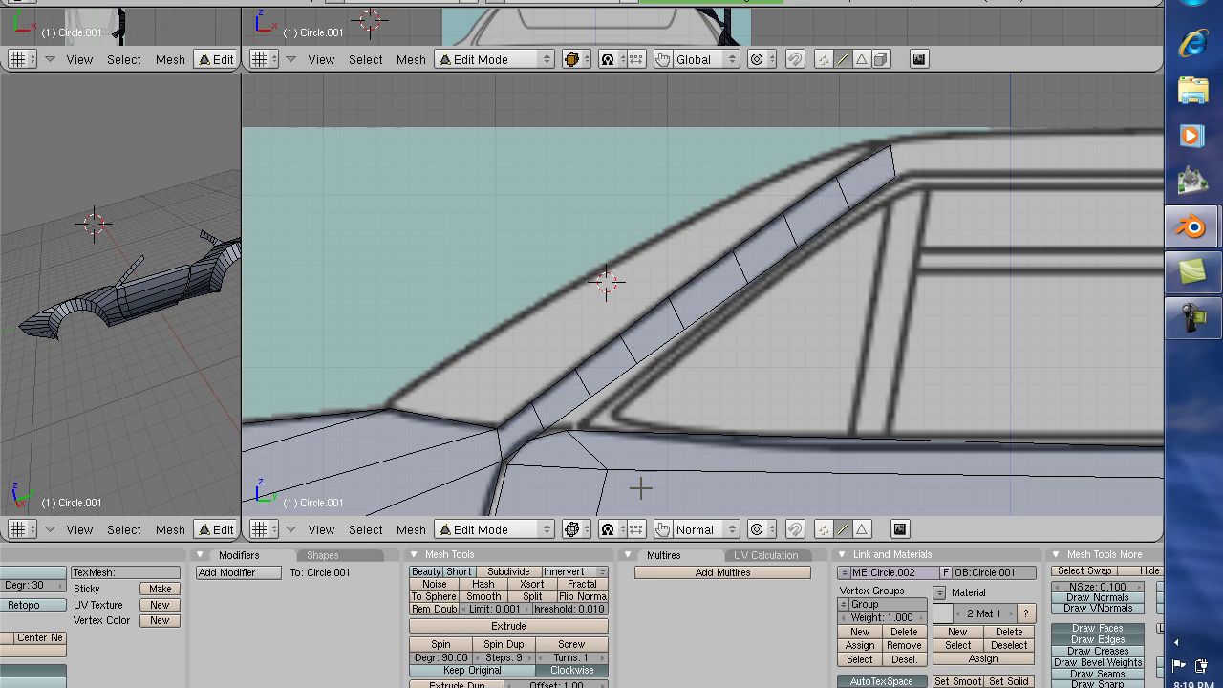
pyautogui.rightClick(514, 417)
pyautogui.keyDown('shift'); pyautogui.rightClick(521, 448); pyautogui.keyUp('shift')
pyautogui.rightClick(537, 436)
pyautogui.rightClick(512, 417)
# Step: Knife-cut a new edge across the foot of the windscreen pillar strip
pyautogui.press('k')
pyautogui.click(508, 417)
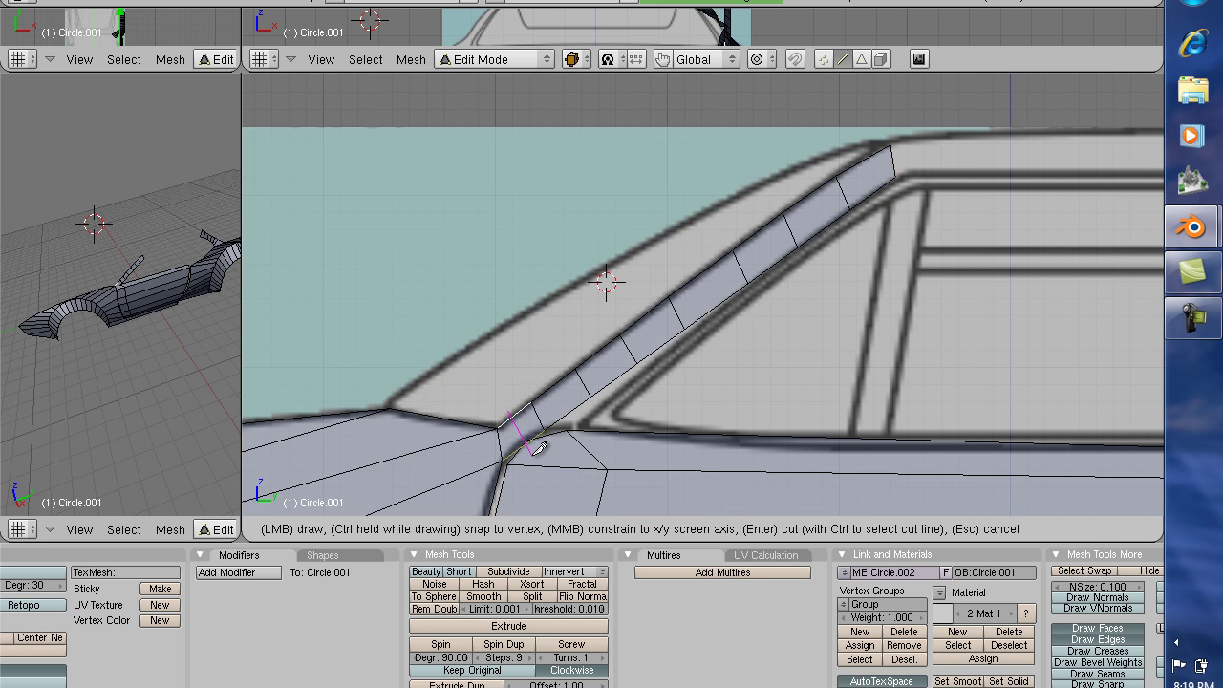
pyautogui.press('Return')
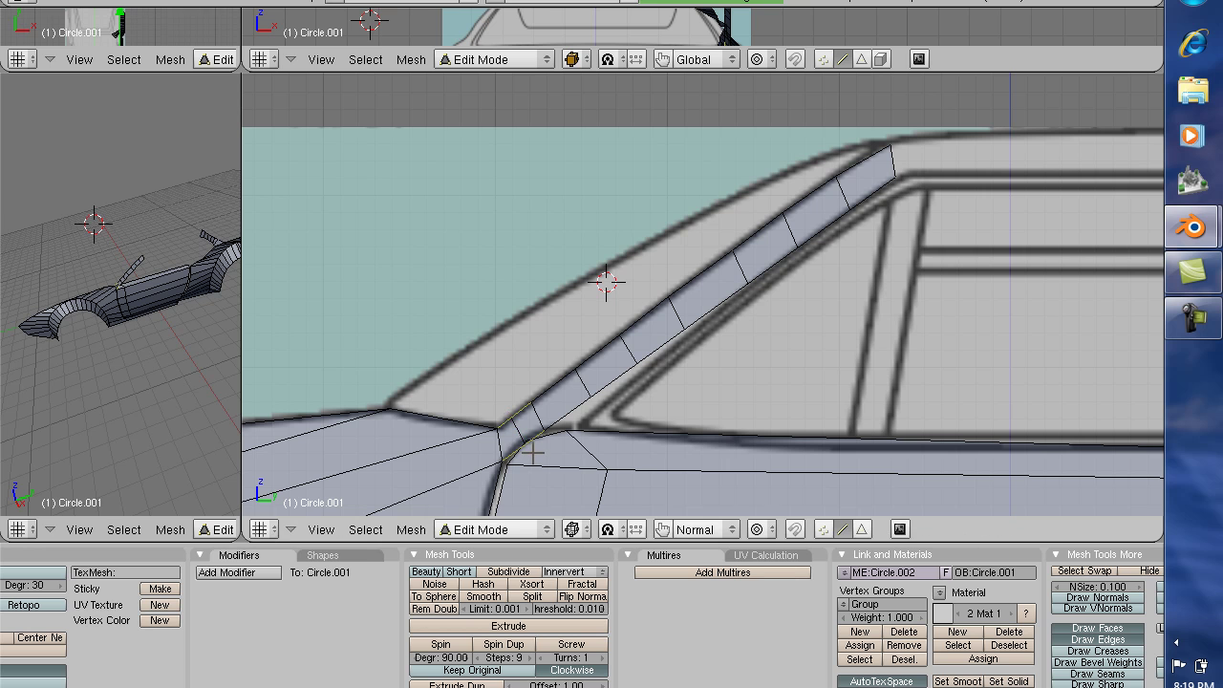
pyautogui.click(822, 530)
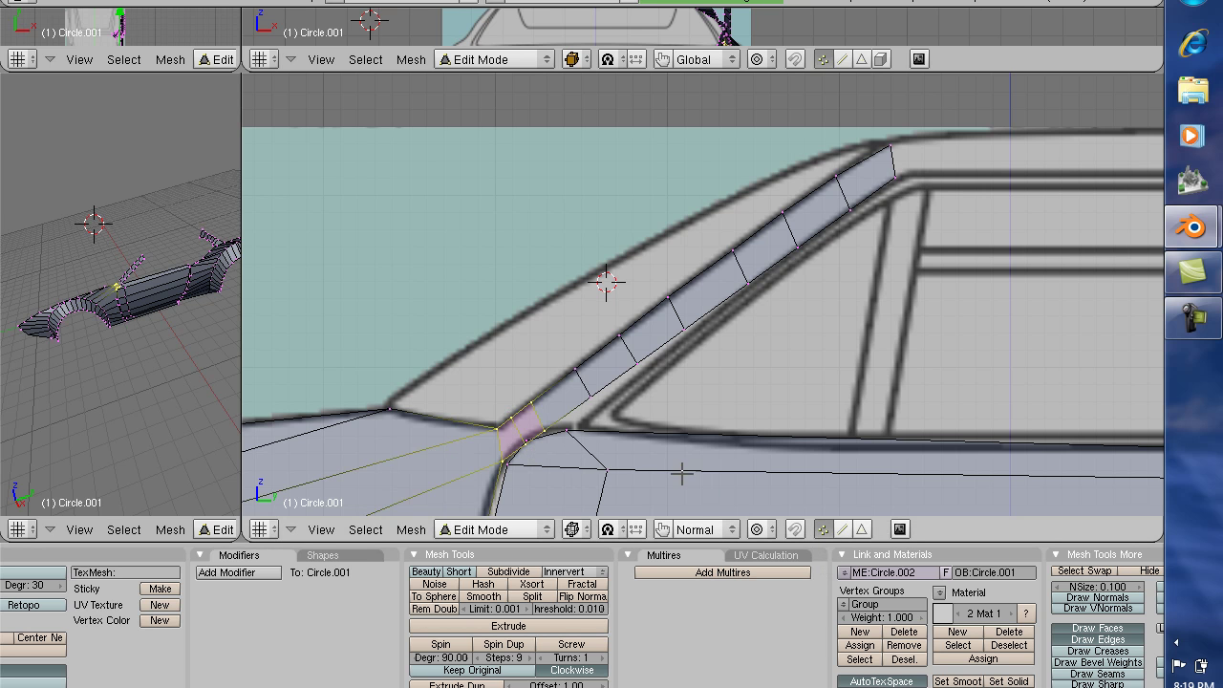
# Step: Move the new pillar-base vertex up onto the pillar line in the side view
pyautogui.rightClick(528, 444)
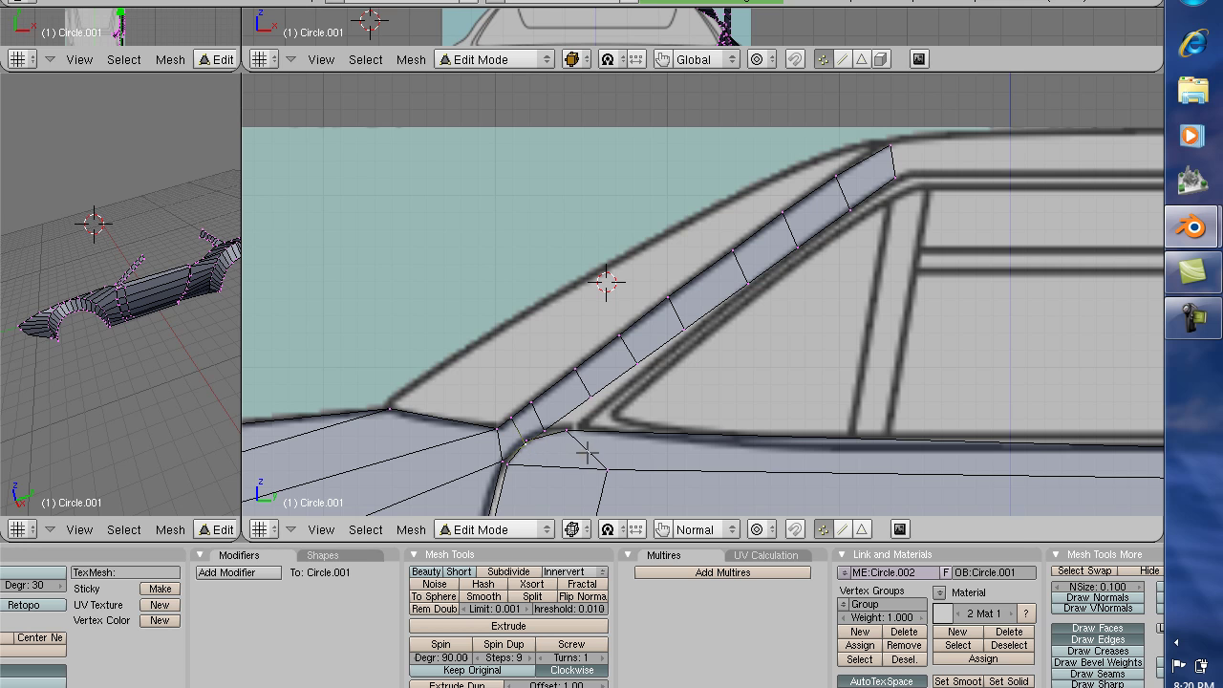
pyautogui.press('g')
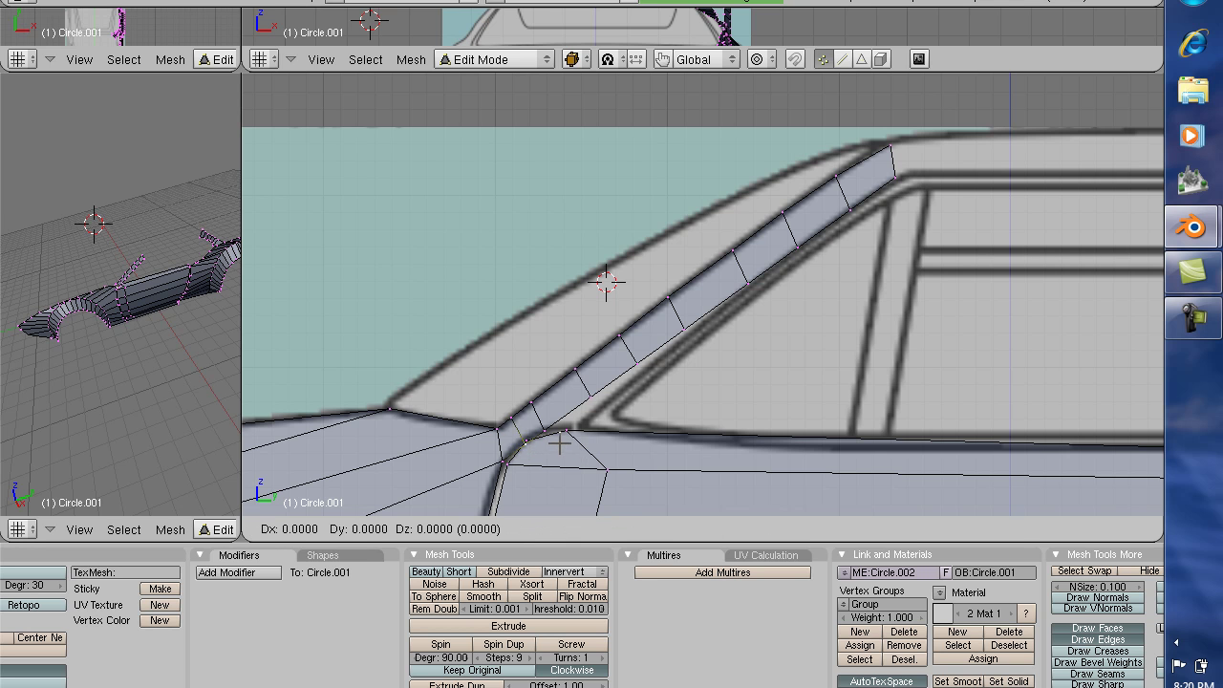
pyautogui.click(557, 437)
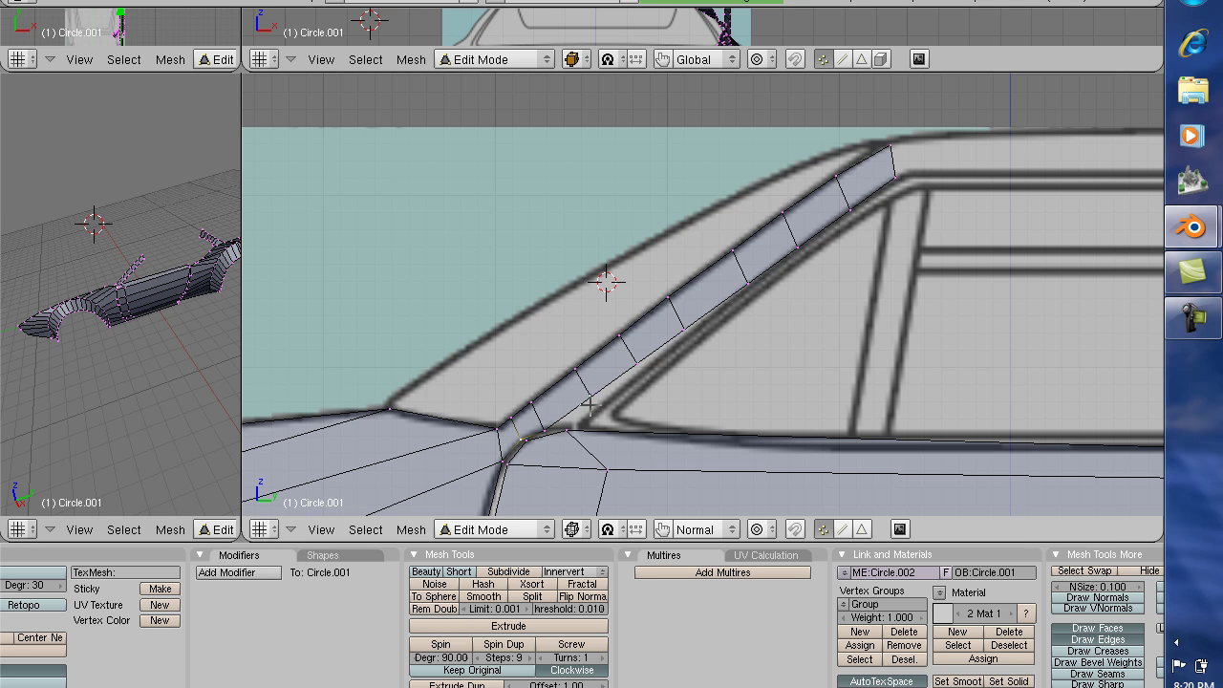
pyautogui.press('g')
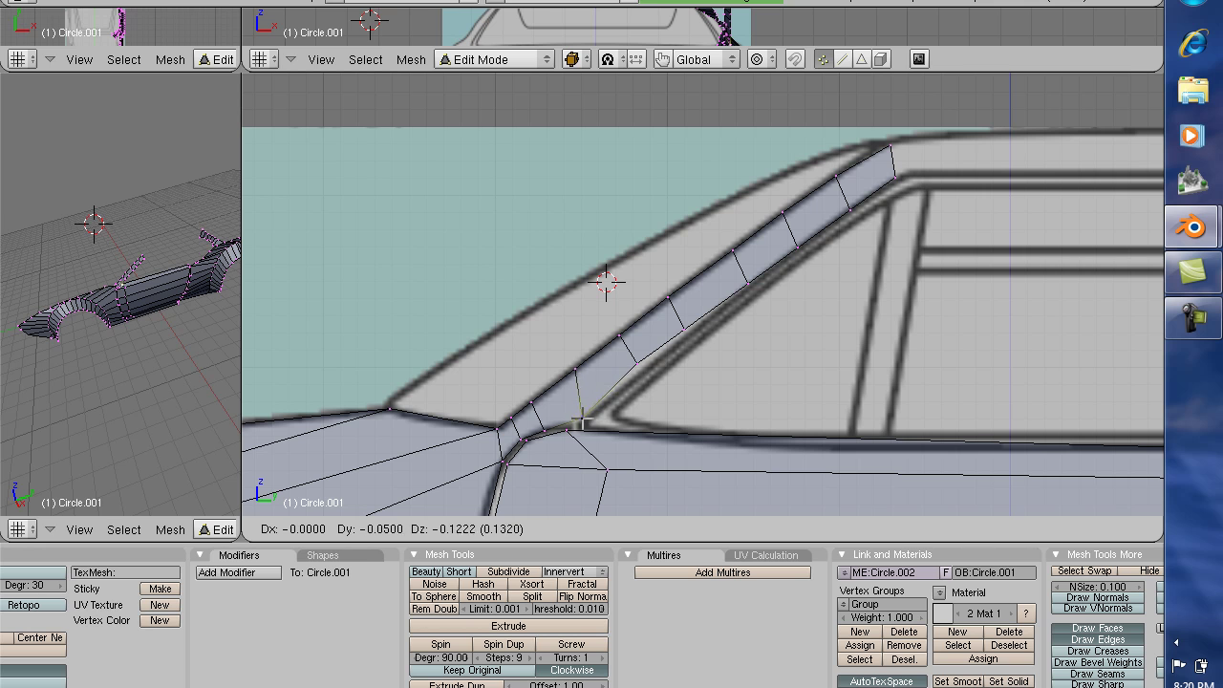
pyautogui.click(585, 420)
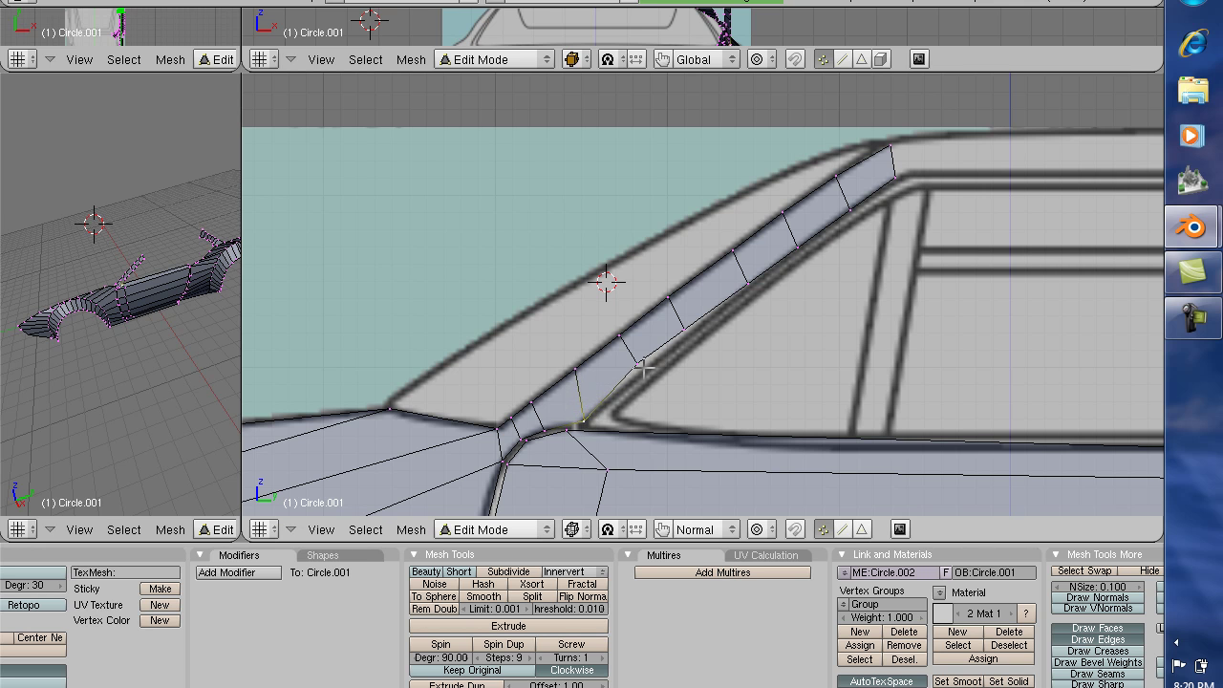
pyautogui.hotkey('ctrl', 'z')
pyautogui.press('g')
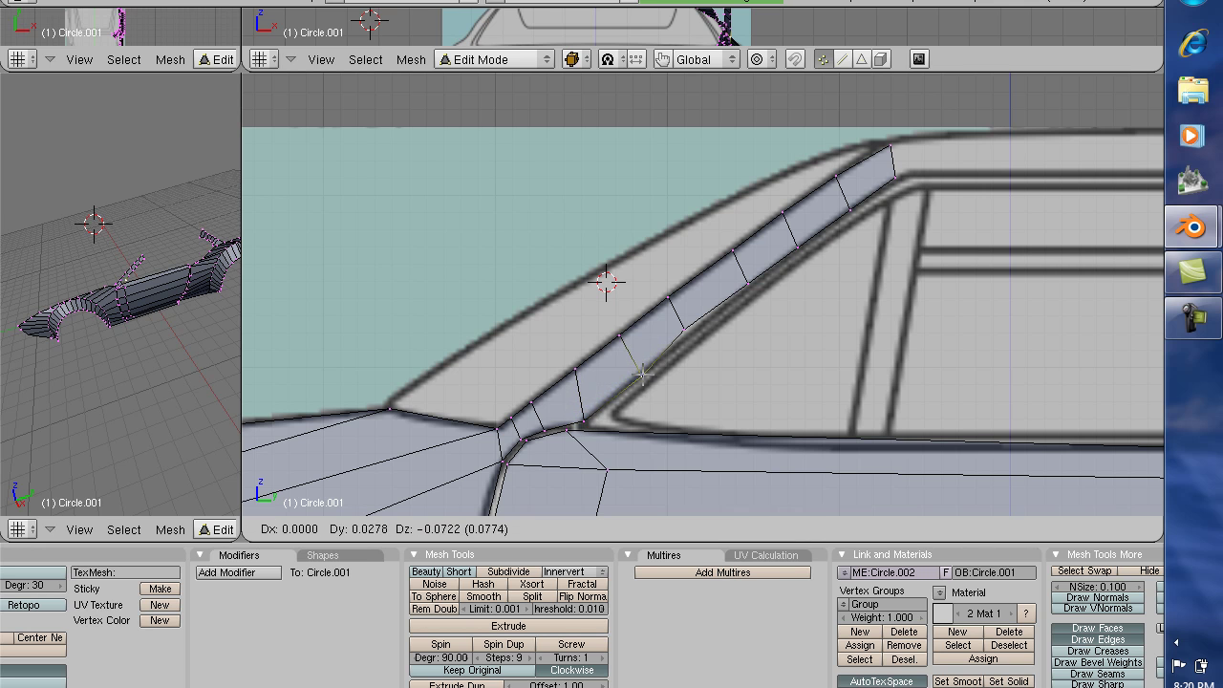
pyautogui.click(640, 374)
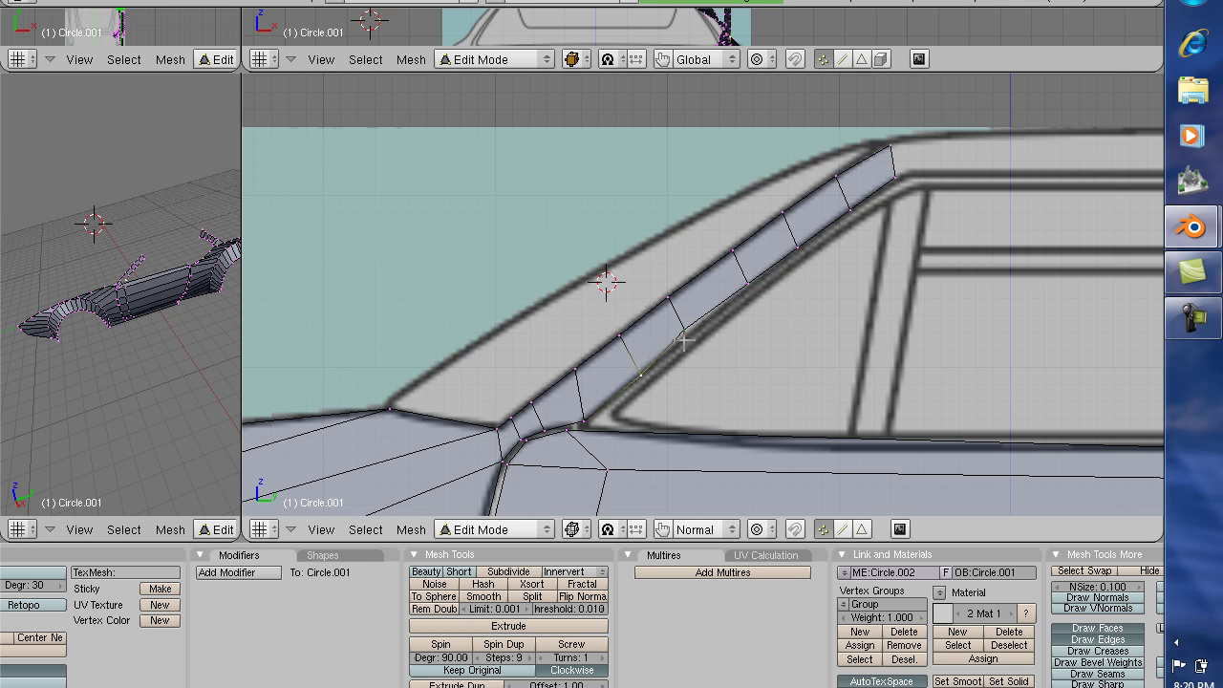
pyautogui.press('g')
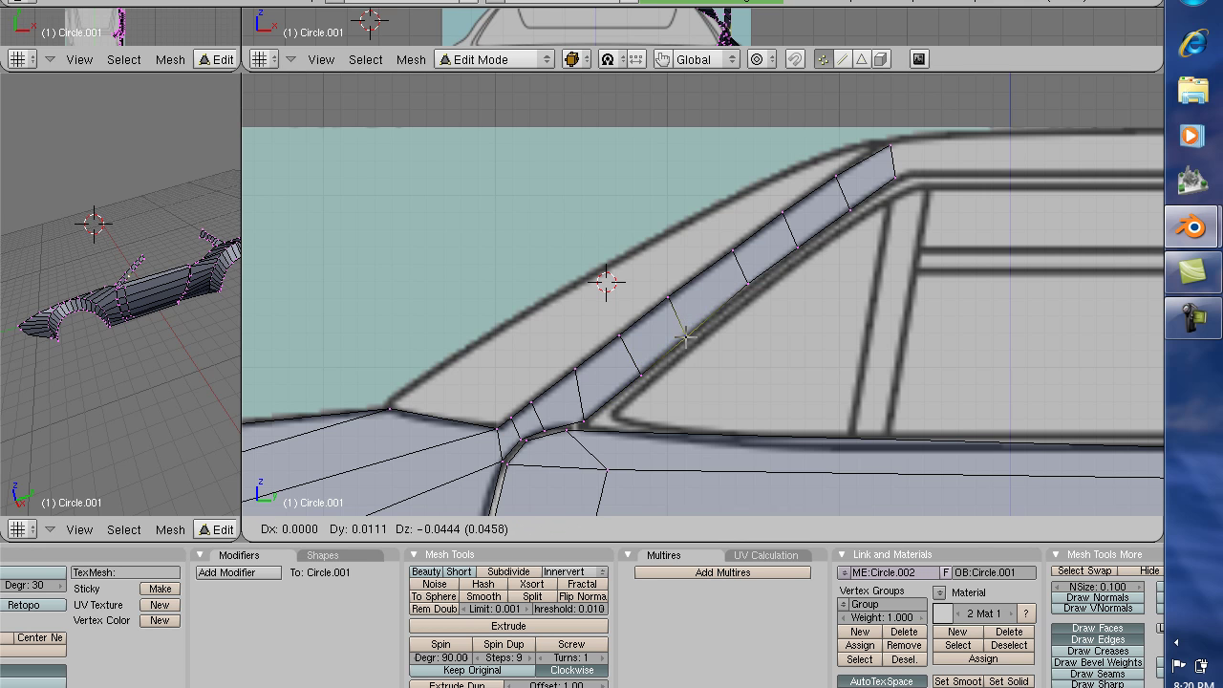
pyautogui.click(716, 306)
# Step: Adjust the next strip vertex, then move the two lower-end vertices onto the blueprint windshield base
pyautogui.rightClick(745, 284)
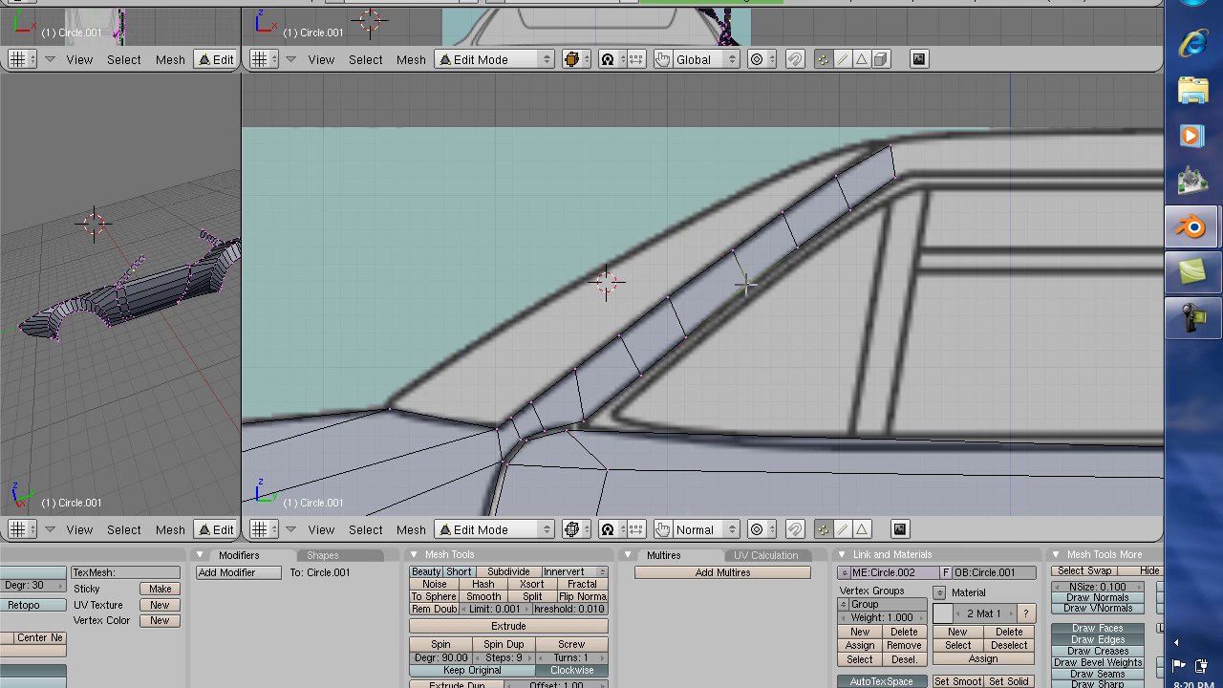
pyautogui.press('g')
pyautogui.click(747, 287)
pyautogui.rightClick(544, 432)
pyautogui.press('g')
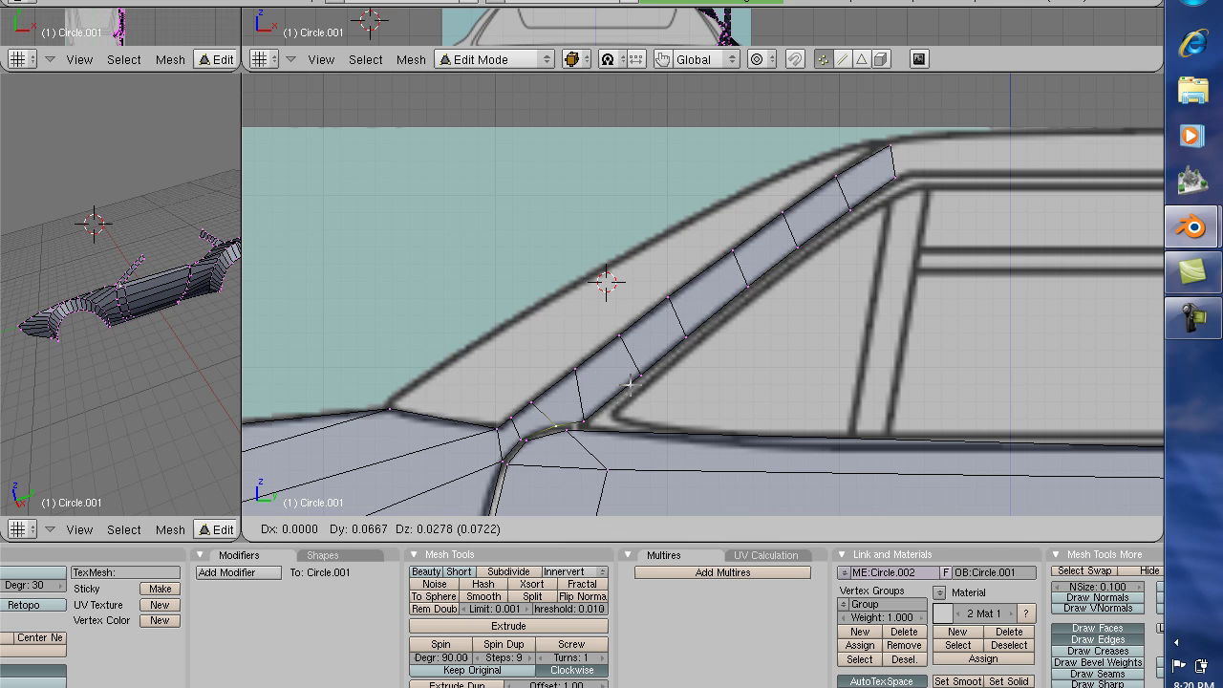
pyautogui.click(636, 386)
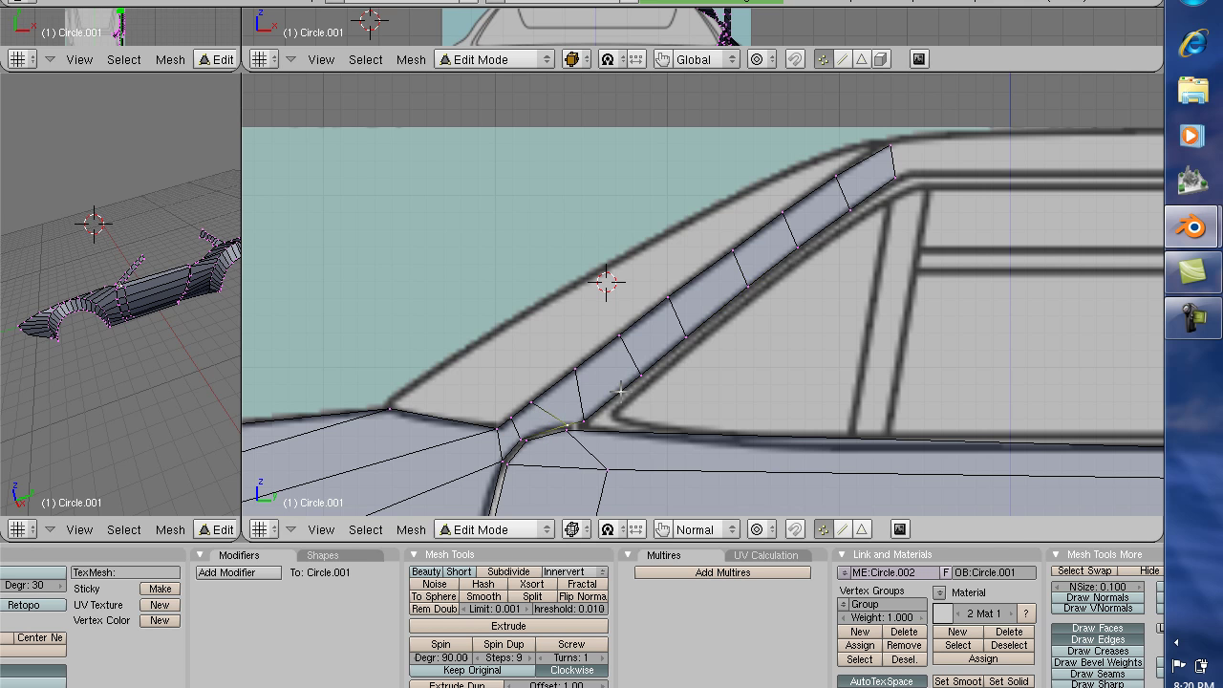
pyautogui.keyDown('shift'); pyautogui.rightClick(523, 438); pyautogui.keyUp('shift')
pyautogui.press('g')
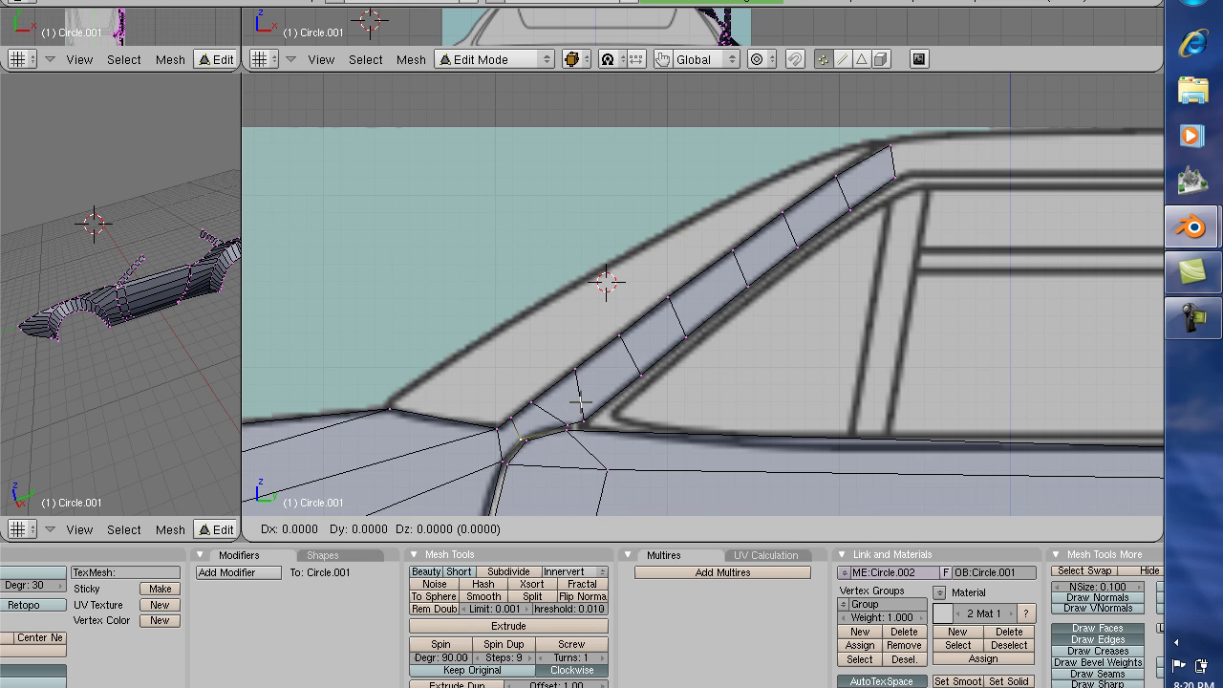
pyautogui.click(590, 395)
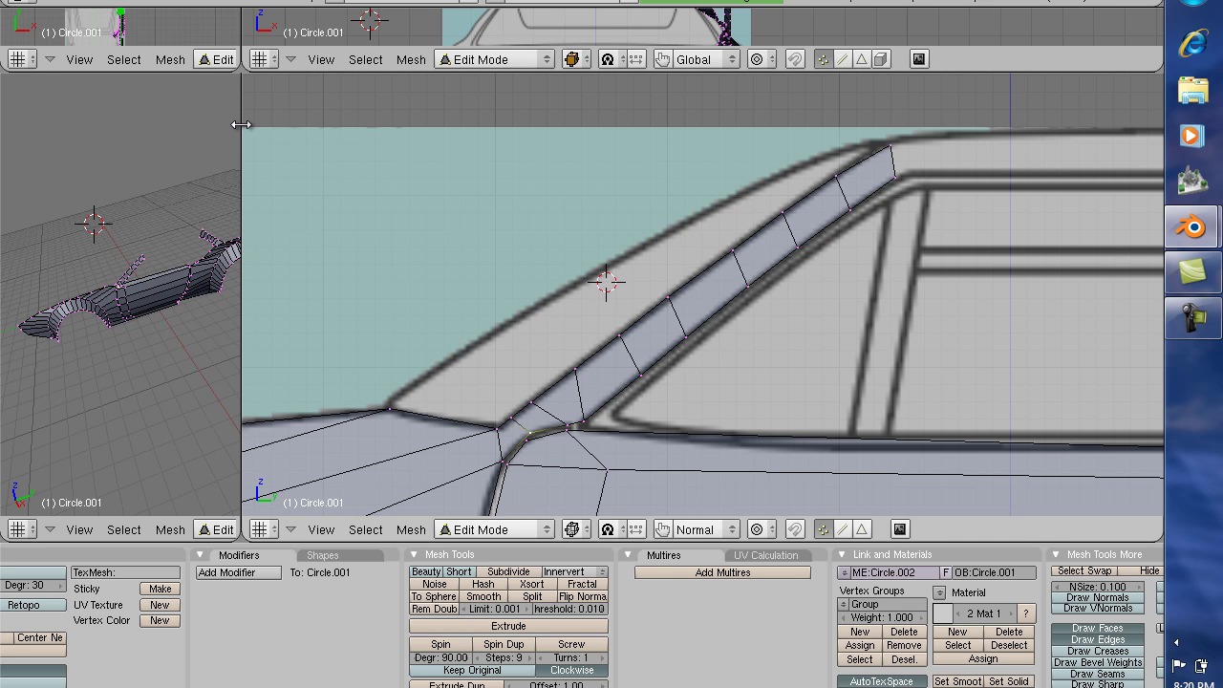
# Step: Resize the viewports and box-zoom the top view onto the car's side edge by the pillar strip
pyautogui.moveTo(240, 125); pyautogui.dragTo(891, 124)
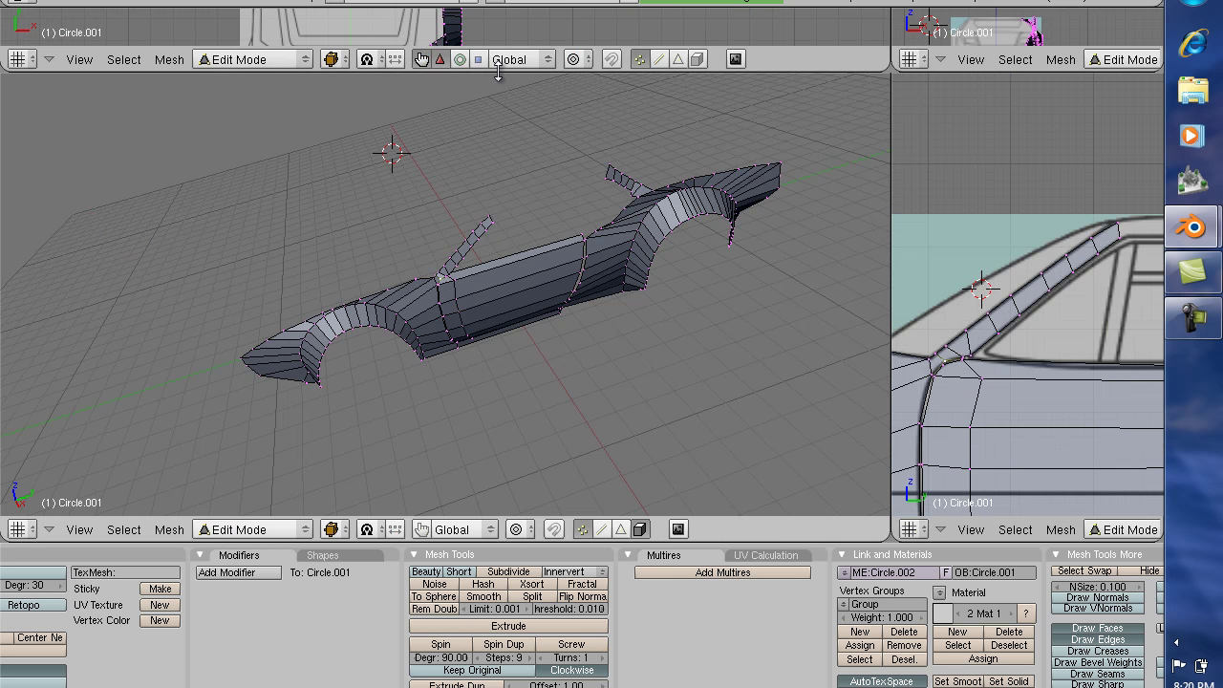
pyautogui.moveTo(497, 75); pyautogui.dragTo(538, 401)
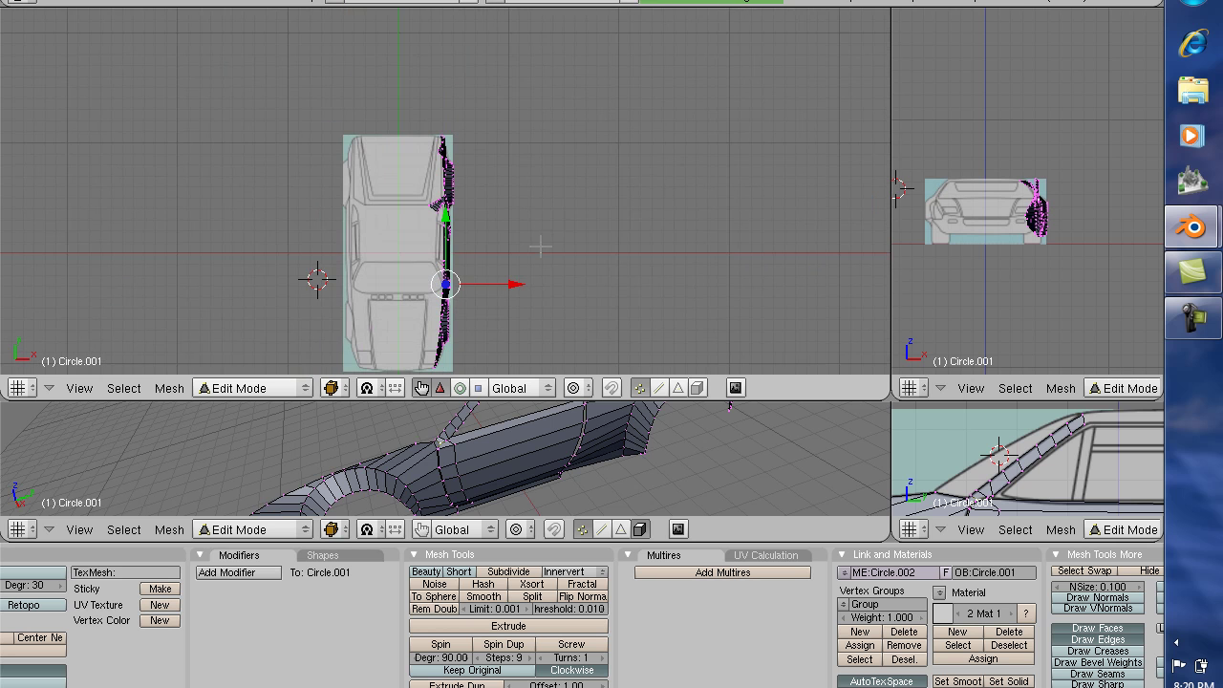
pyautogui.press('b')
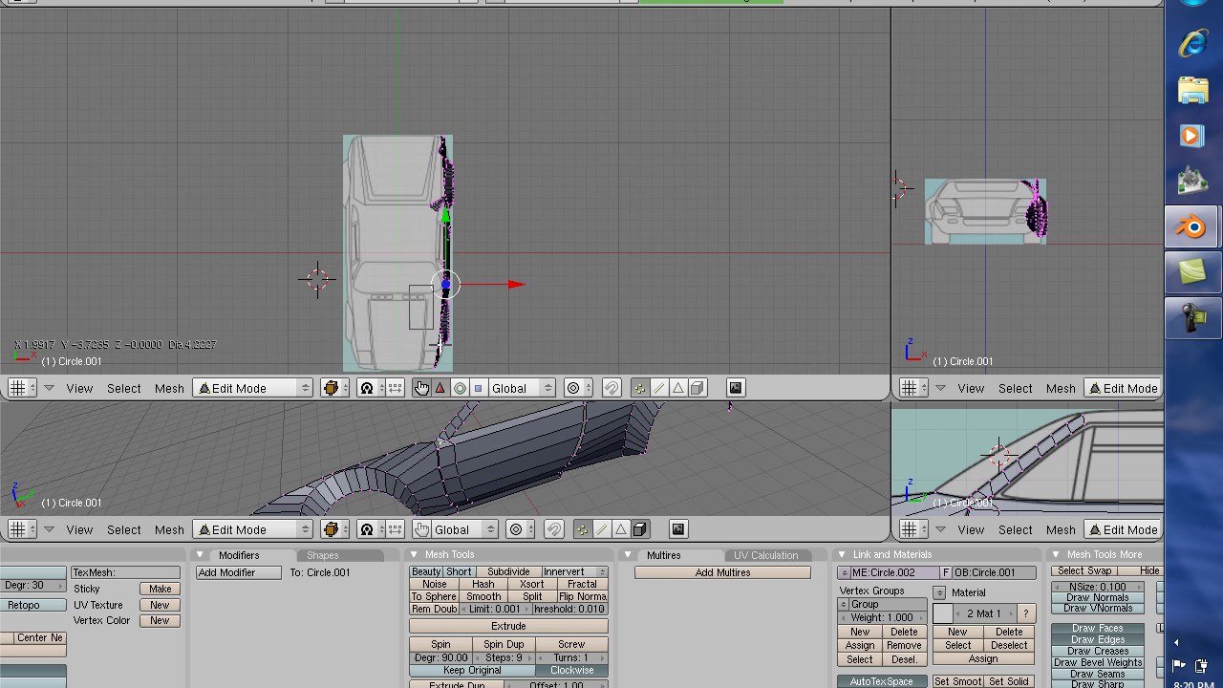
pyautogui.moveTo(409, 285); pyautogui.dragTo(490, 360)
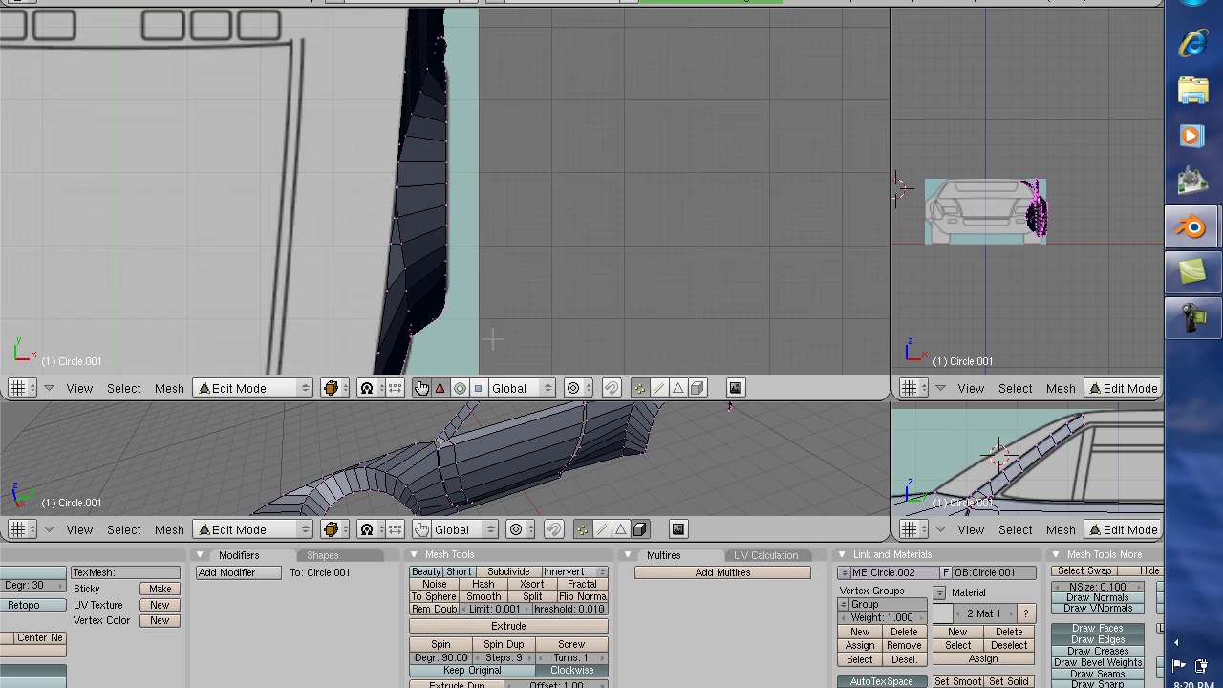
pyautogui.scroll(-6, 498, 331)
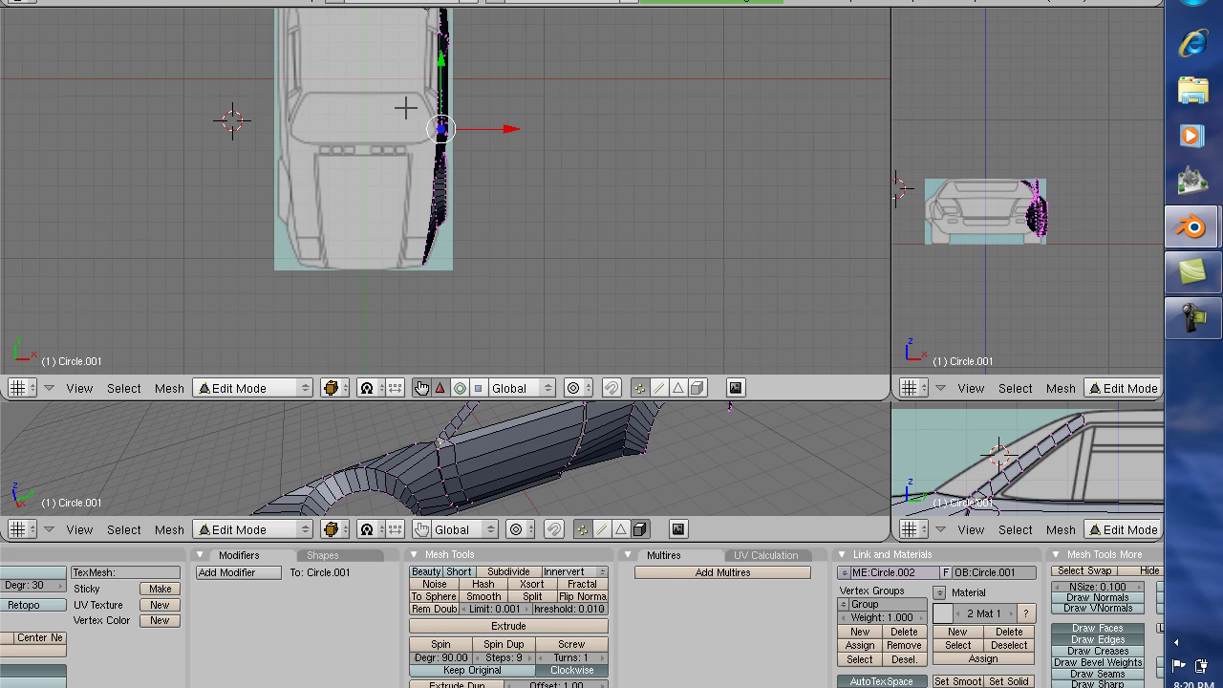
pyautogui.hotkey('shift', 'b')
pyautogui.moveTo(396, 76); pyautogui.dragTo(483, 161)
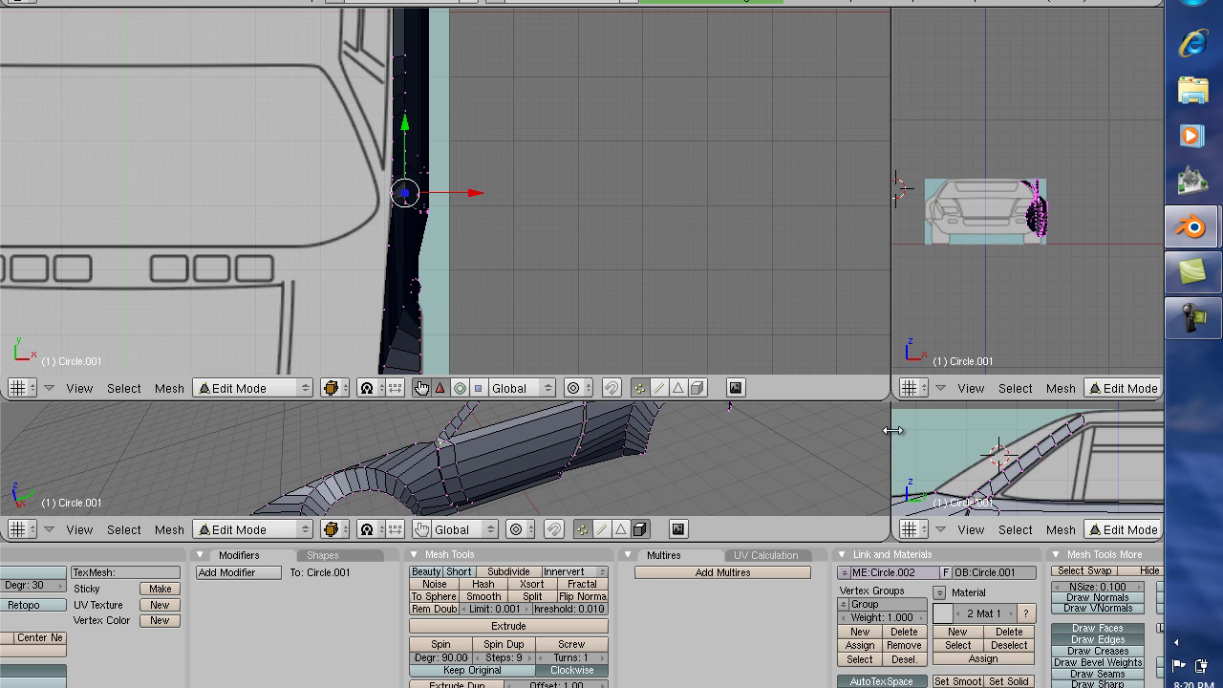
pyautogui.moveTo(892, 430); pyautogui.dragTo(487, 430)
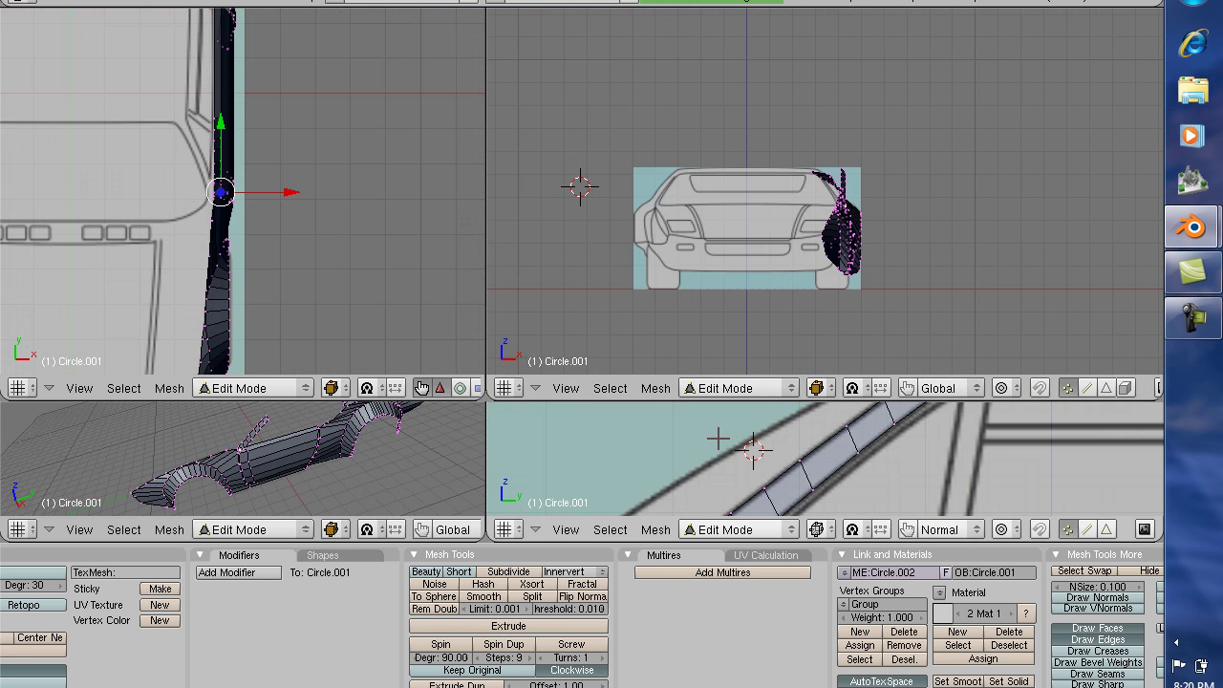
# Step: Select the first pair of A-pillar vertices and pull them left along X onto the blueprint line
pyautogui.scroll(-5, 718, 439)
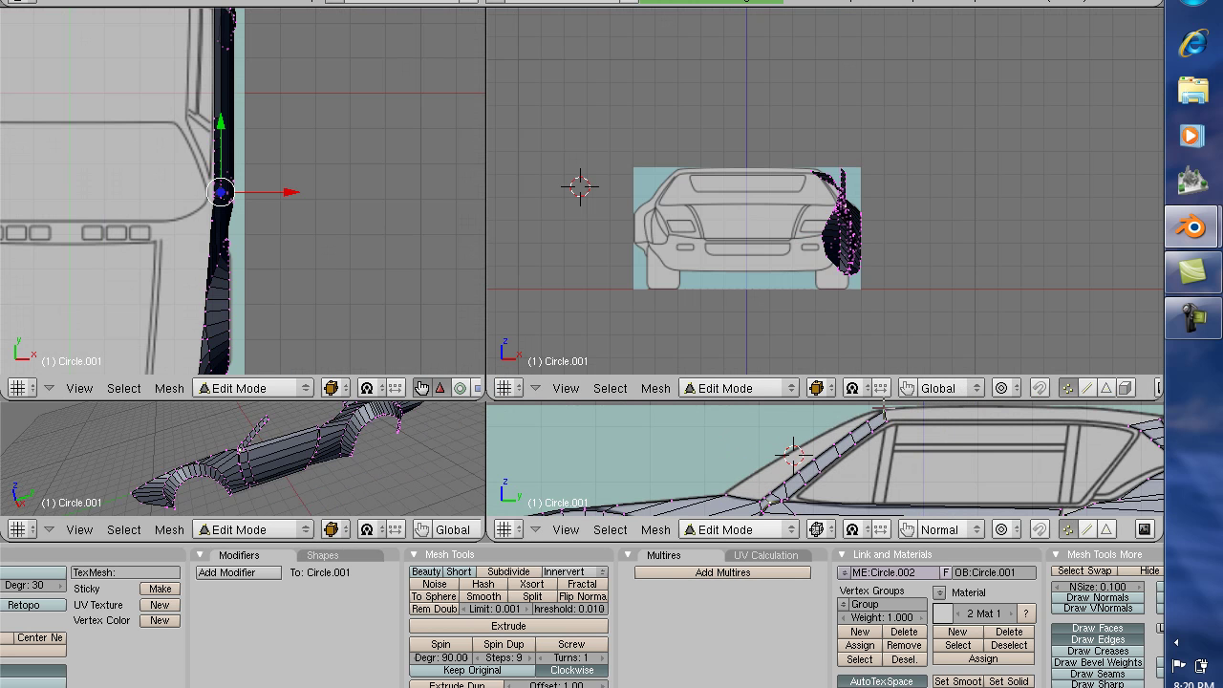
pyautogui.moveTo(221, 192); pyautogui.dragTo(246, 118)
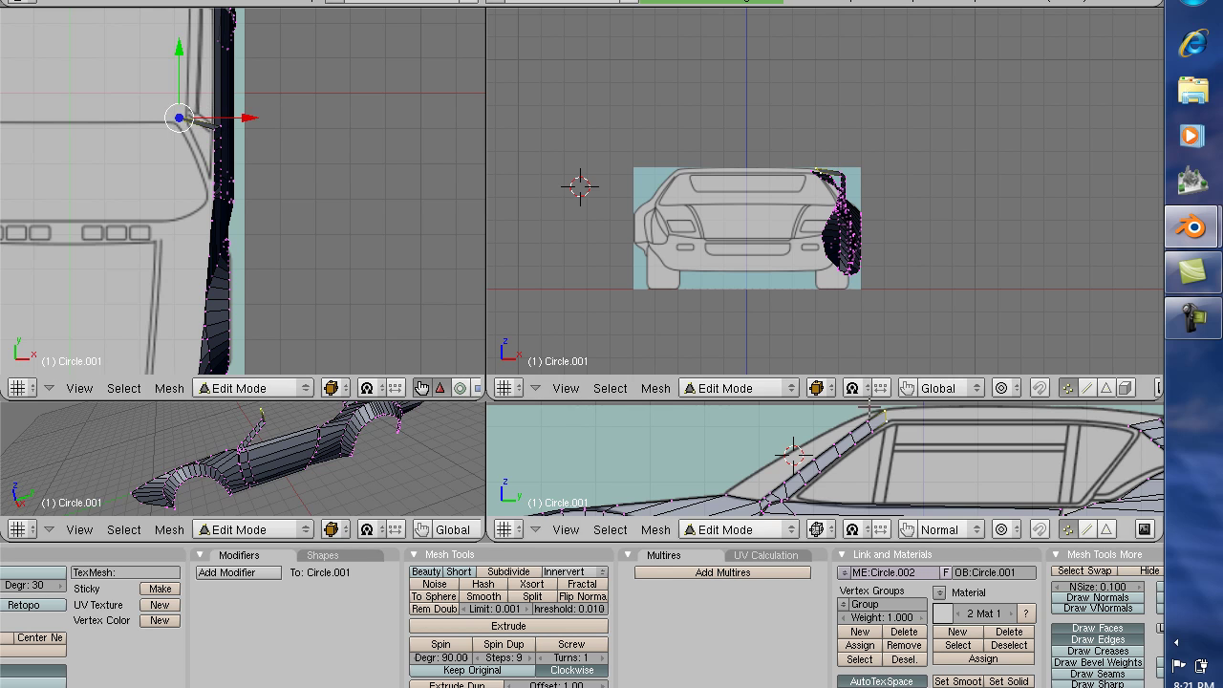
pyautogui.click(530, 451)
pyautogui.rightClick(869, 421)
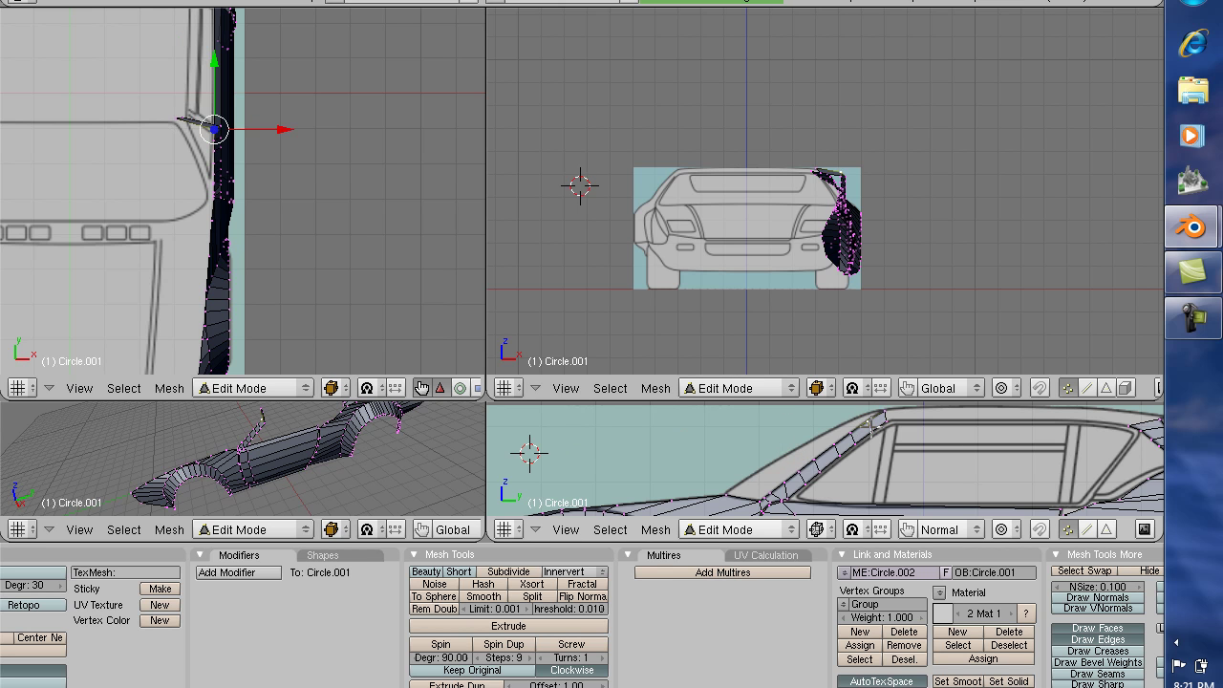
pyautogui.keyDown('shift'); pyautogui.rightClick(872, 431); pyautogui.keyUp('shift')
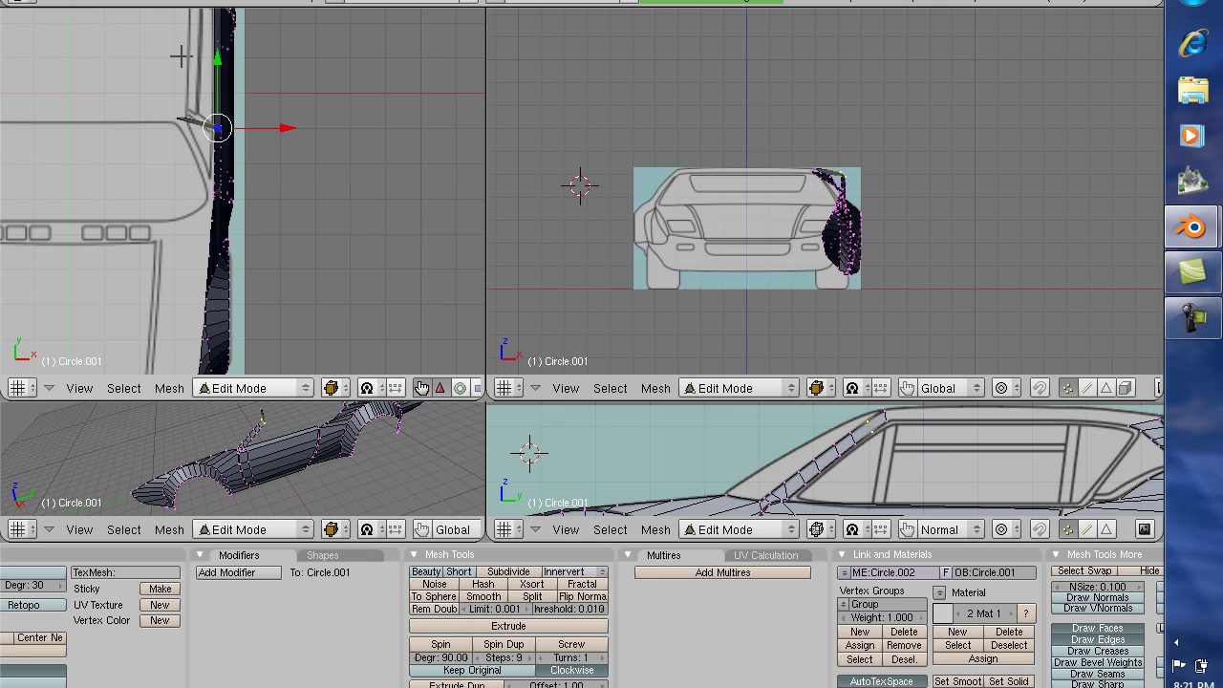
pyautogui.moveTo(287, 127); pyautogui.dragTo(259, 127)
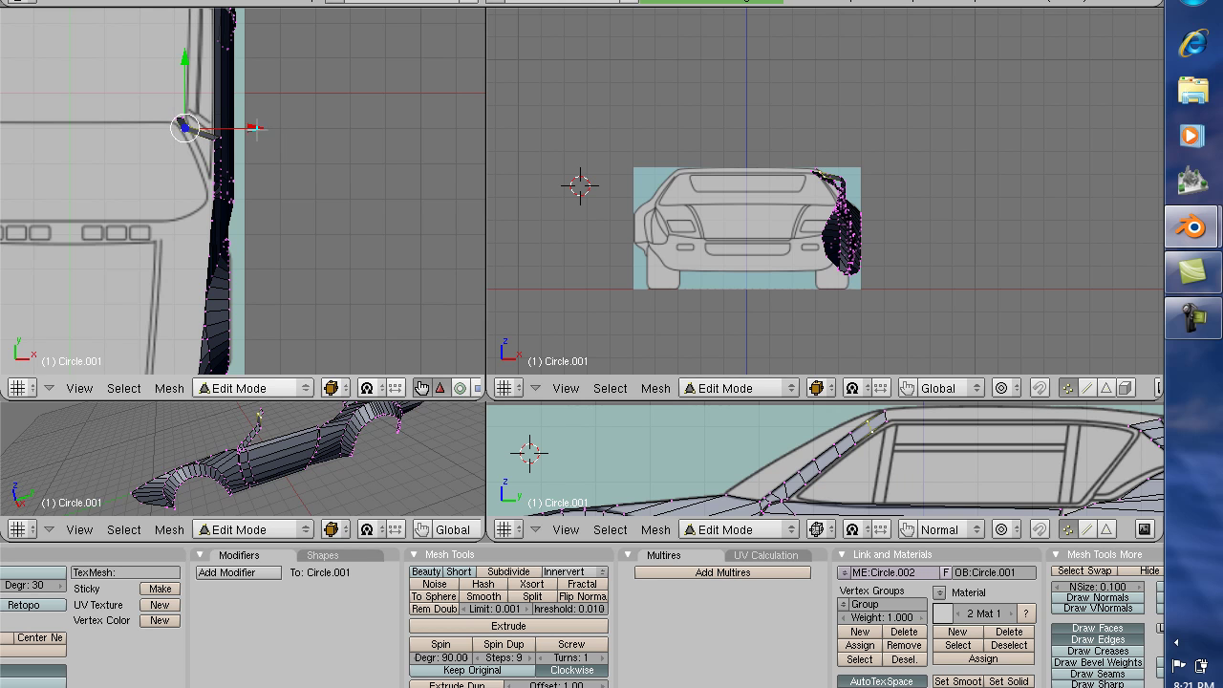
# Step: Pull the next two vertex pairs and the following vertex inward along X to the blueprint line
pyautogui.rightClick(851, 434)
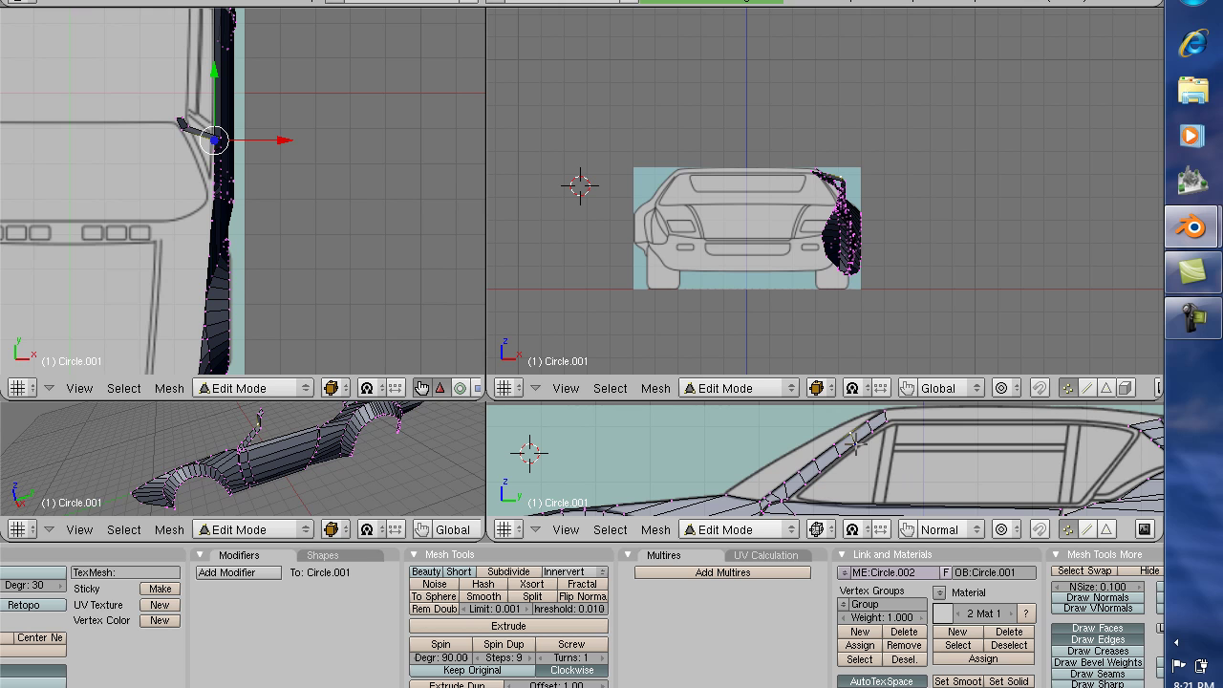
pyautogui.keyDown('shift'); pyautogui.rightClick(852, 437); pyautogui.keyUp('shift')
pyautogui.moveTo(287, 138); pyautogui.dragTo(260, 140)
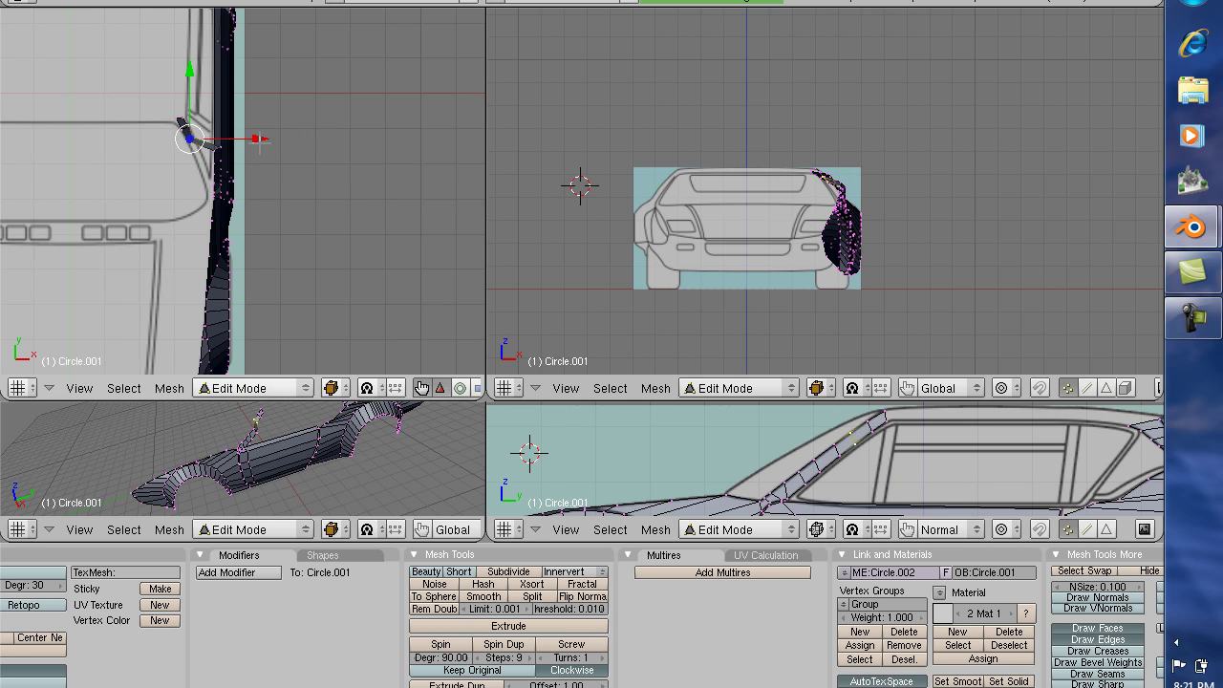
pyautogui.rightClick(837, 440)
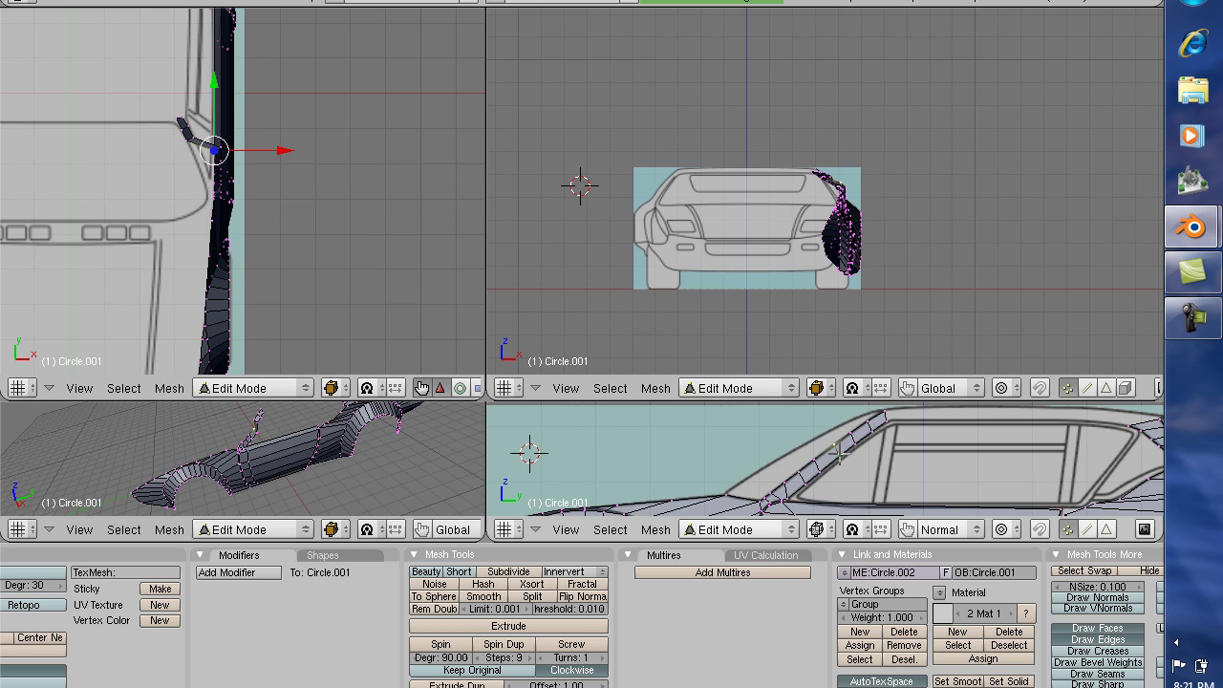
pyautogui.keyDown('shift'); pyautogui.rightClick(835, 445); pyautogui.keyUp('shift')
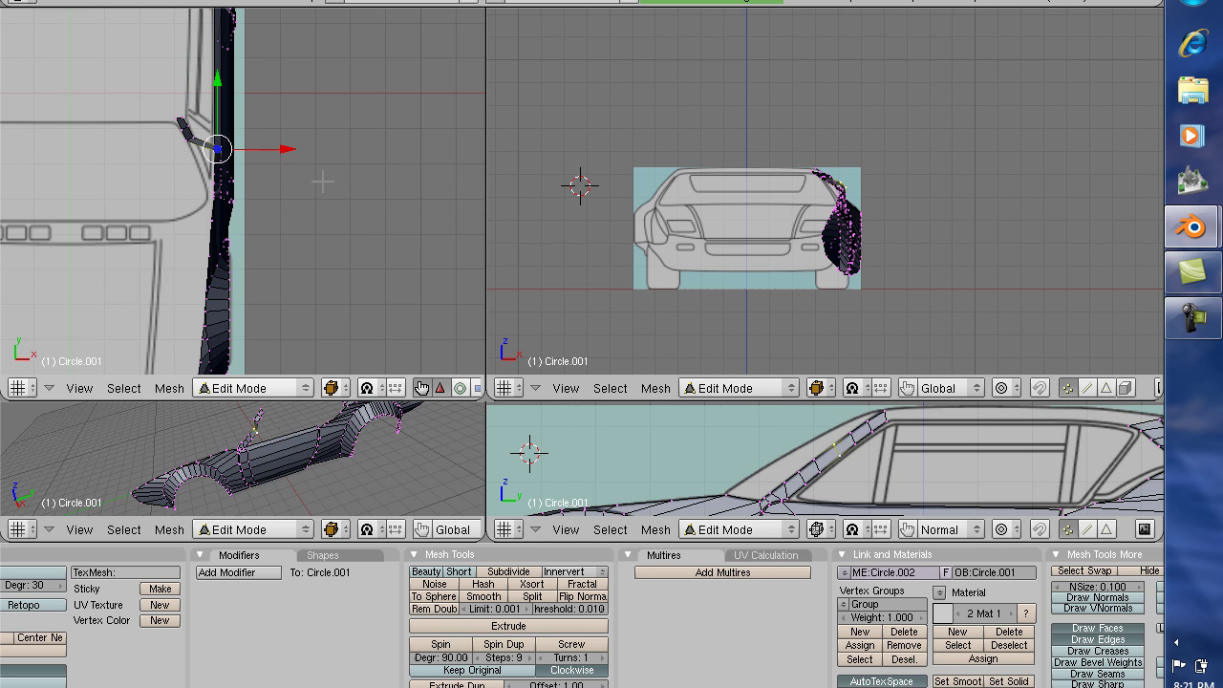
pyautogui.press('g')
pyautogui.click(261, 149)
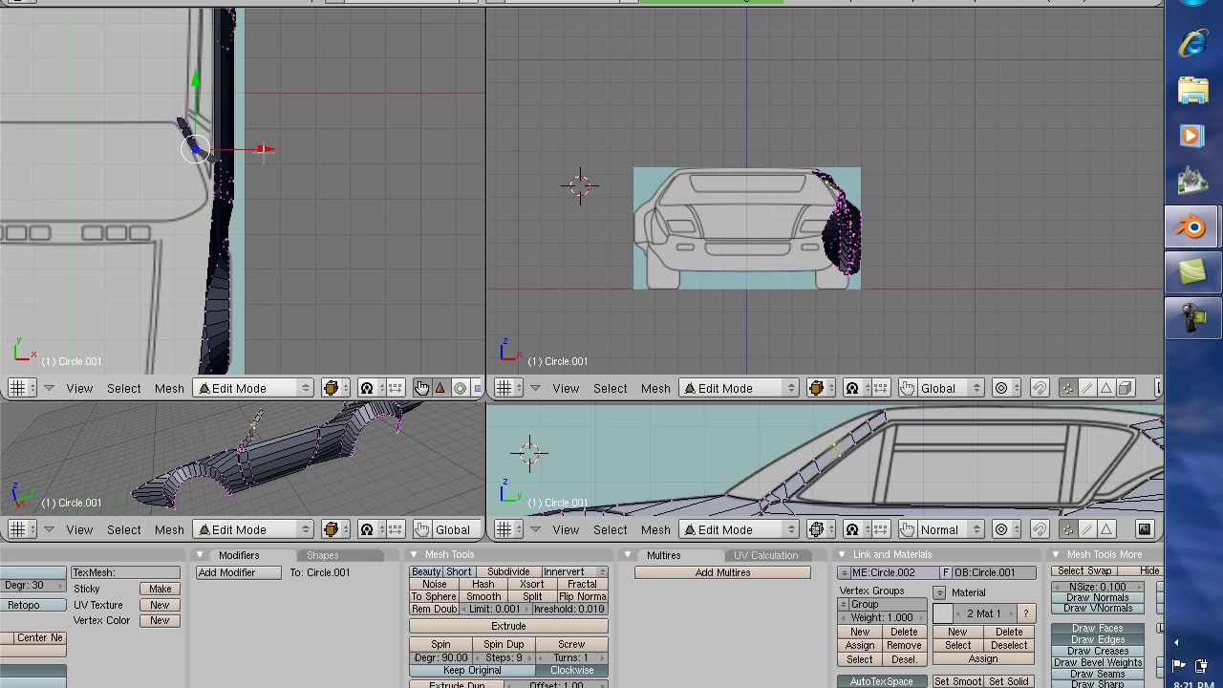
pyautogui.rightClick(816, 466)
pyautogui.click(818, 472)
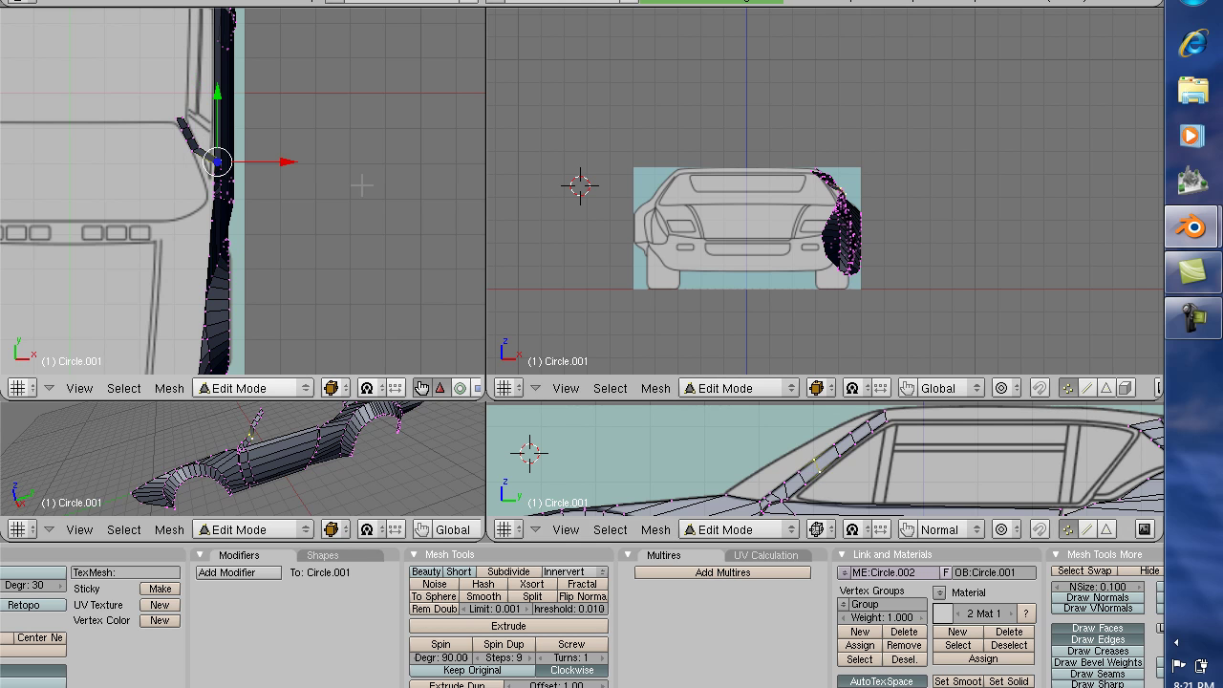
pyautogui.moveTo(289, 163); pyautogui.dragTo(273, 162)
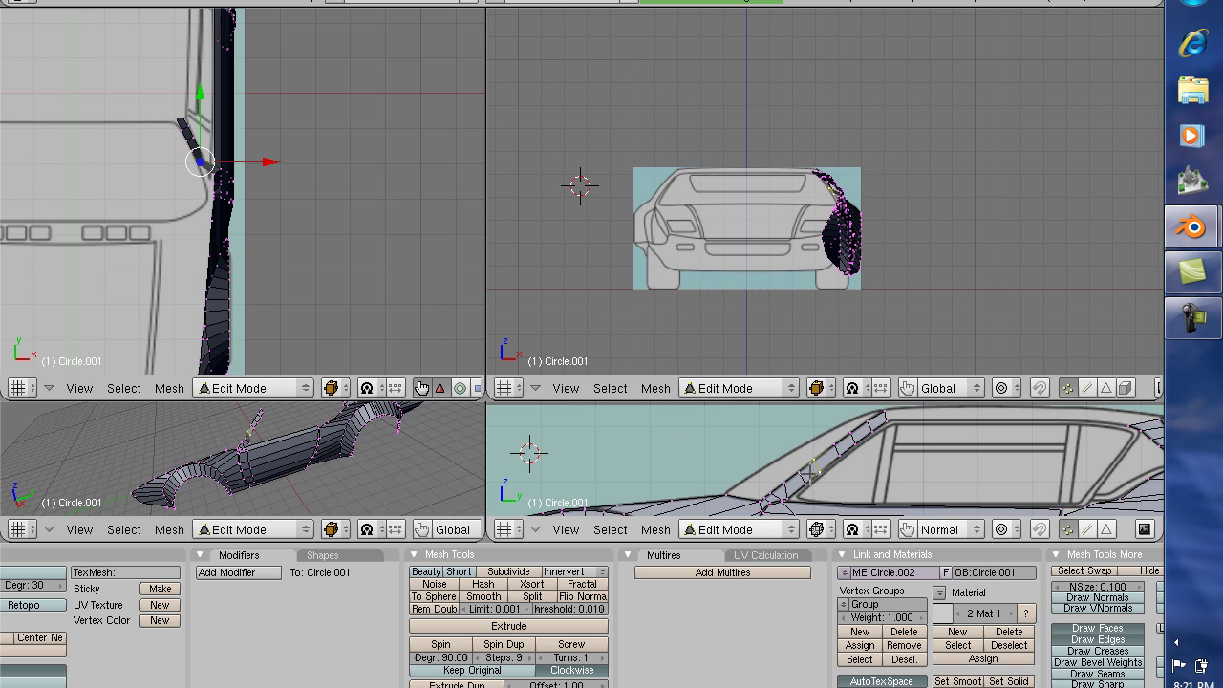
# Step: Slide the remaining lower pillar-strip vertices left along X to match the blueprint outline
pyautogui.rightClick(799, 472)
pyautogui.rightClick(805, 482)
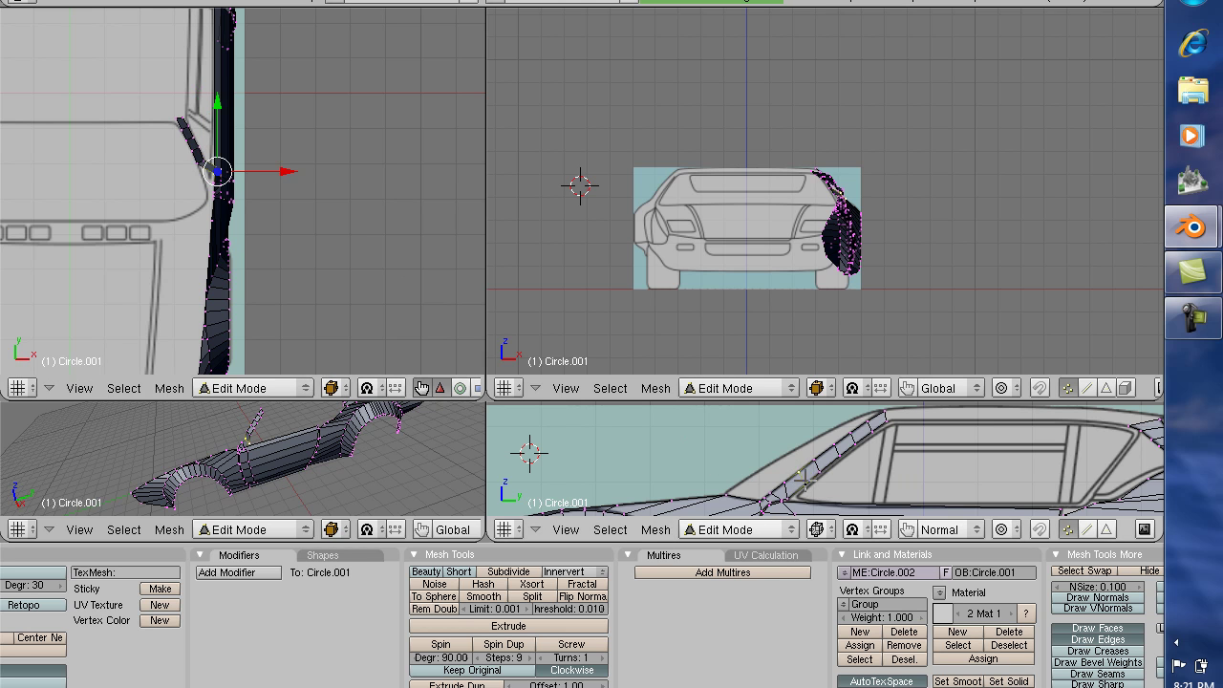
pyautogui.moveTo(284, 171); pyautogui.dragTo(271, 171)
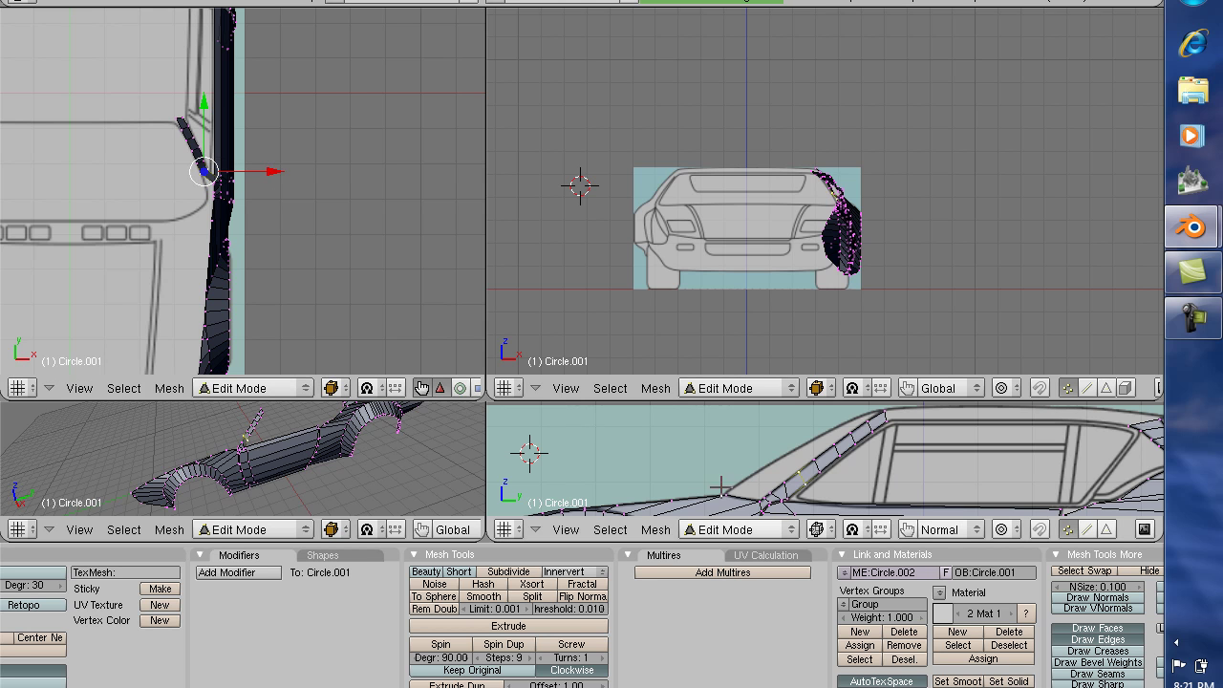
pyautogui.rightClick(783, 485)
pyautogui.rightClick(785, 487)
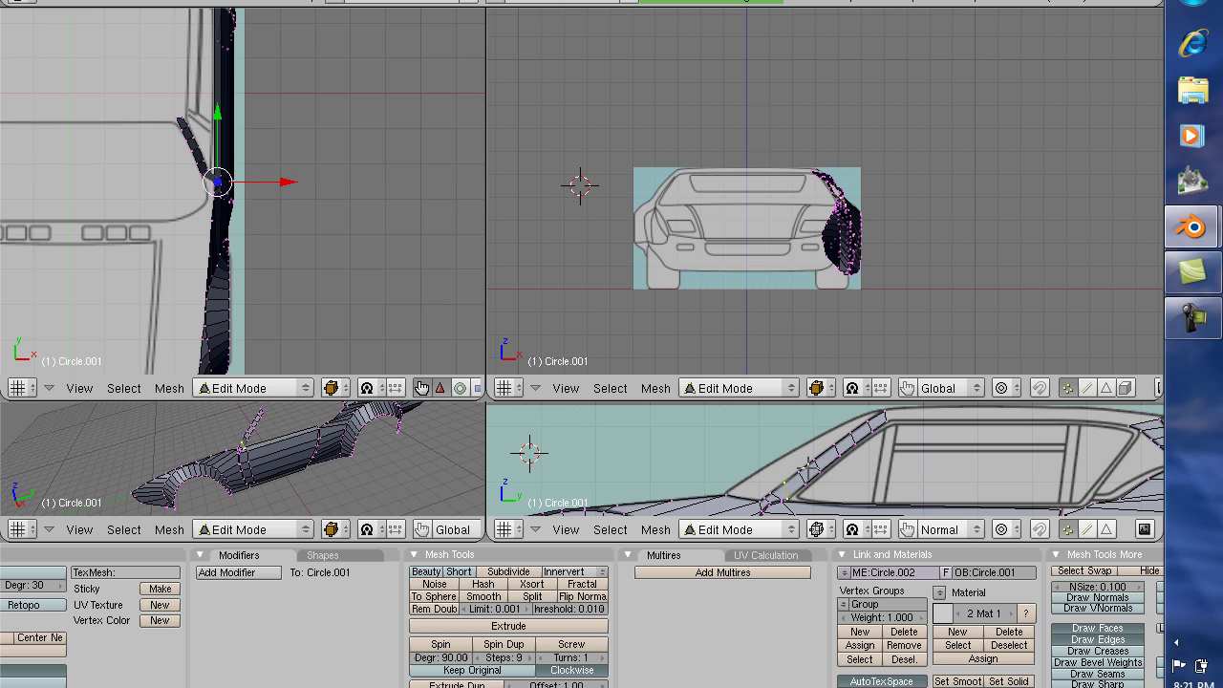
pyautogui.moveTo(284, 182); pyautogui.dragTo(276, 182)
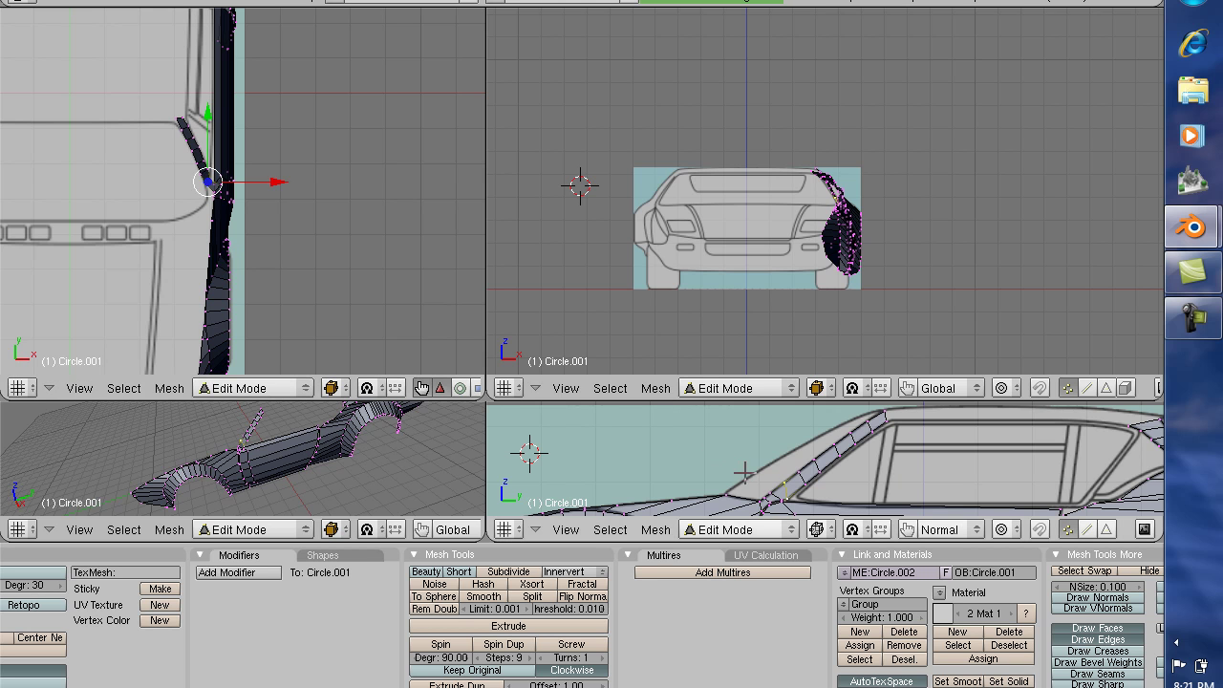
pyautogui.rightClick(773, 496)
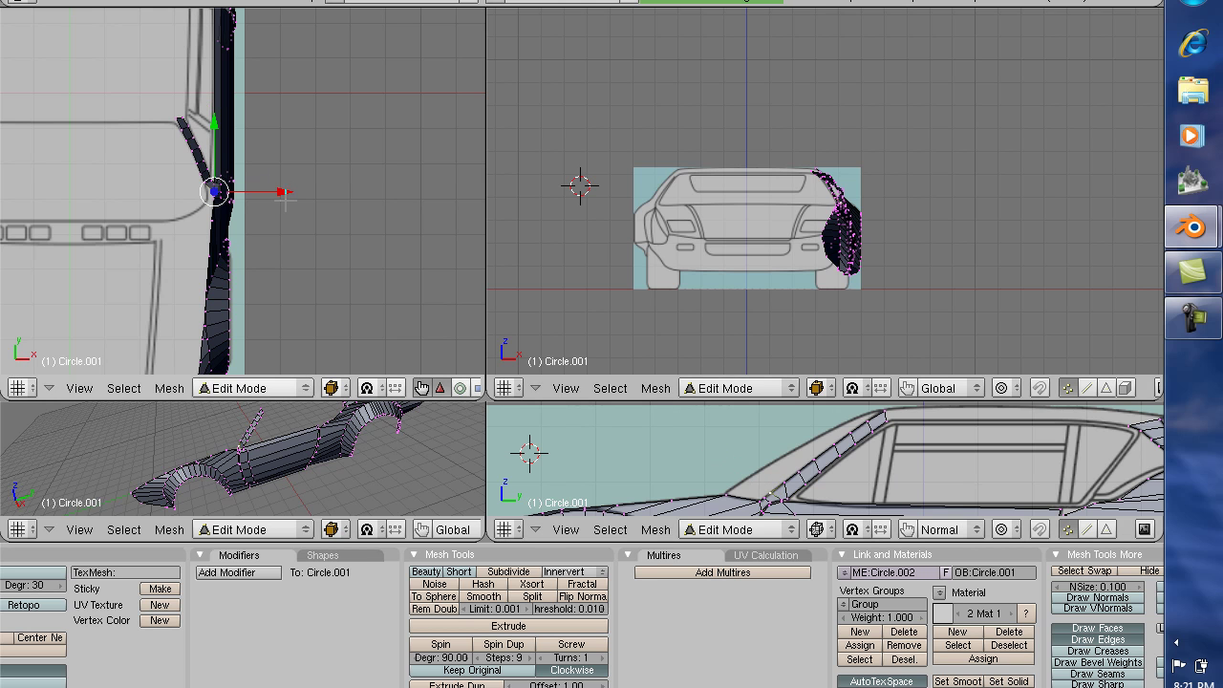
pyautogui.moveTo(283, 191); pyautogui.dragTo(273, 191)
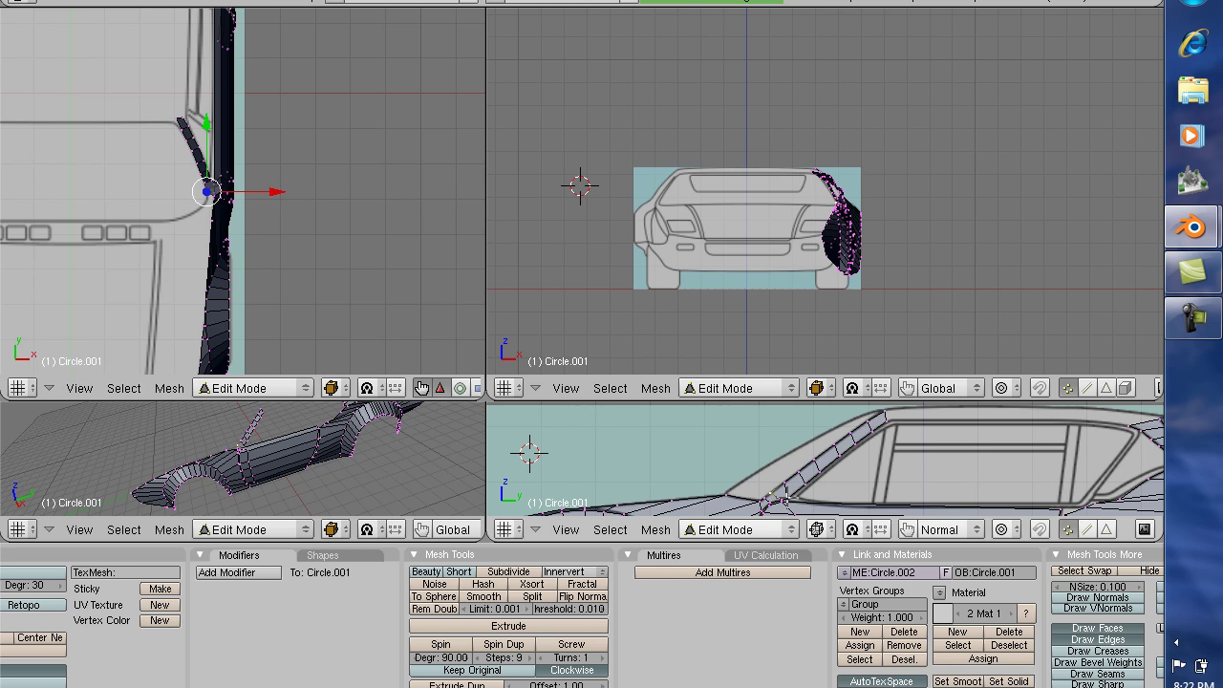
pyautogui.rightClick(779, 500)
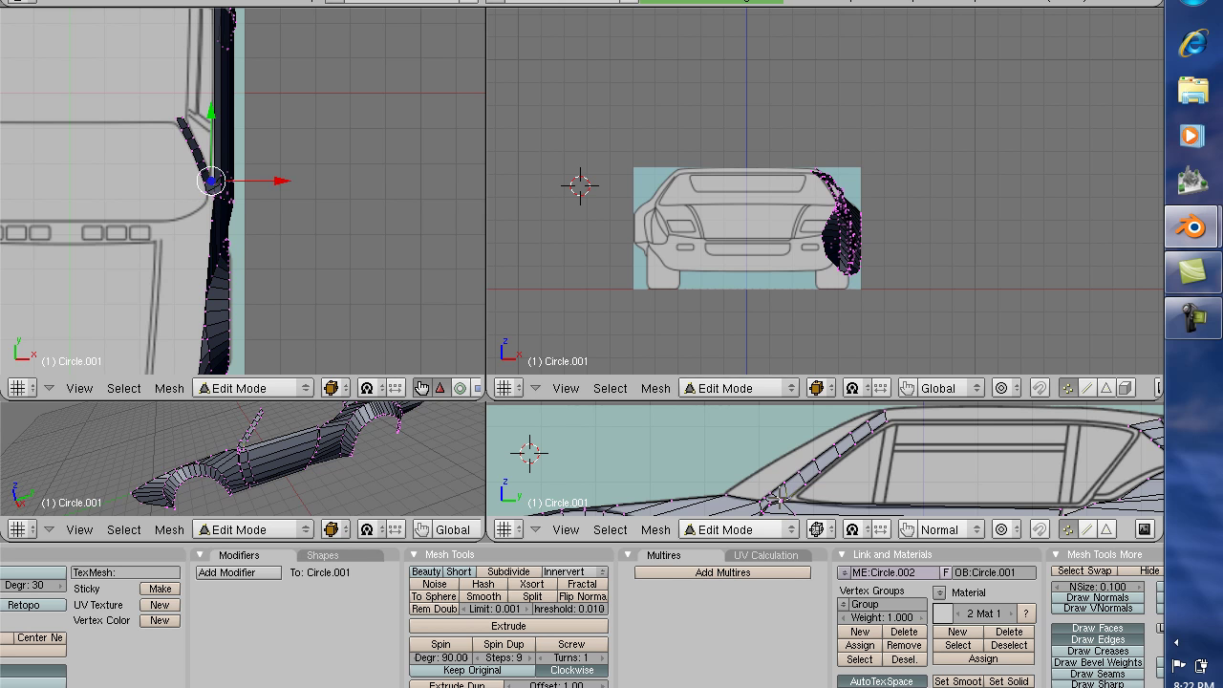
pyautogui.rightClick(782, 498)
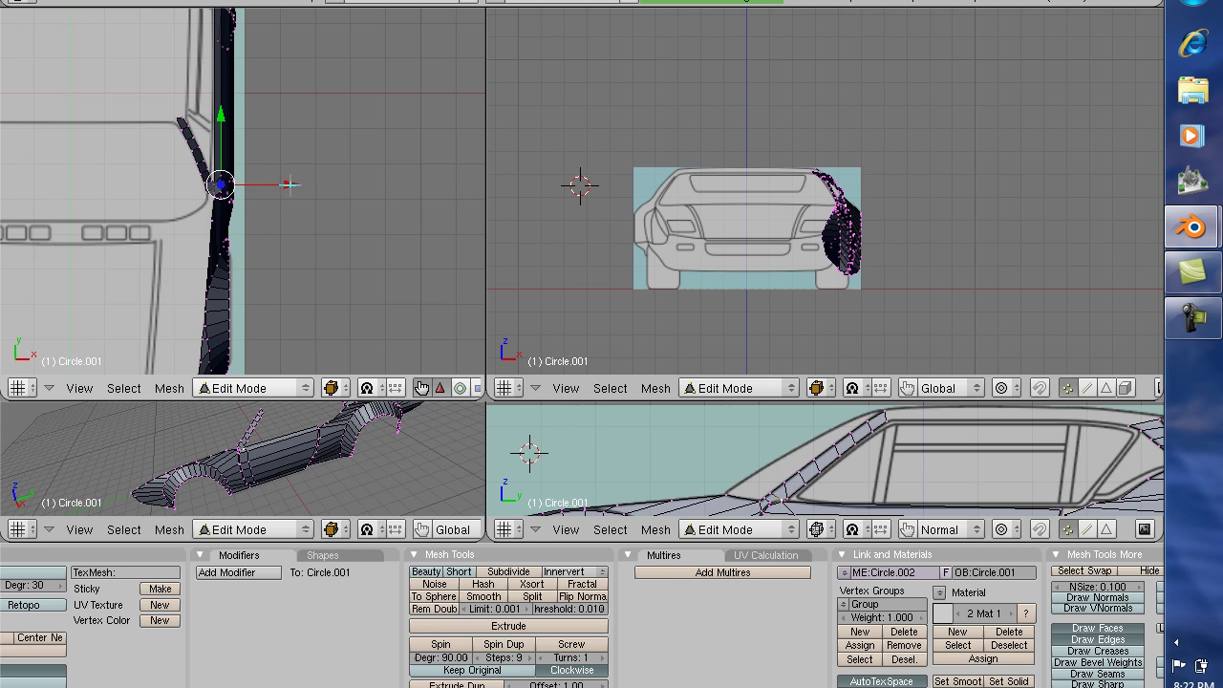
pyautogui.moveTo(289, 185); pyautogui.dragTo(281, 185)
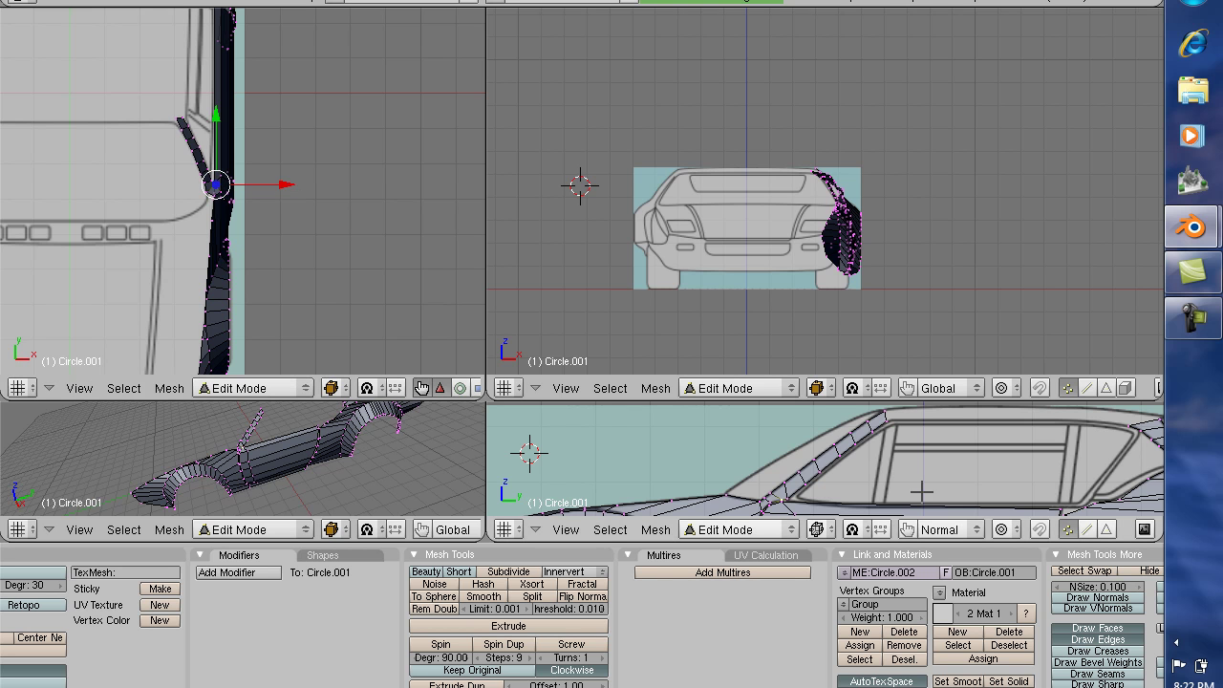
# Step: Zoom the side view onto the window-edge vertices and shift the selected ones left along X
pyautogui.scroll(-2, 917, 489)
pyautogui.scroll(4, 920, 490)
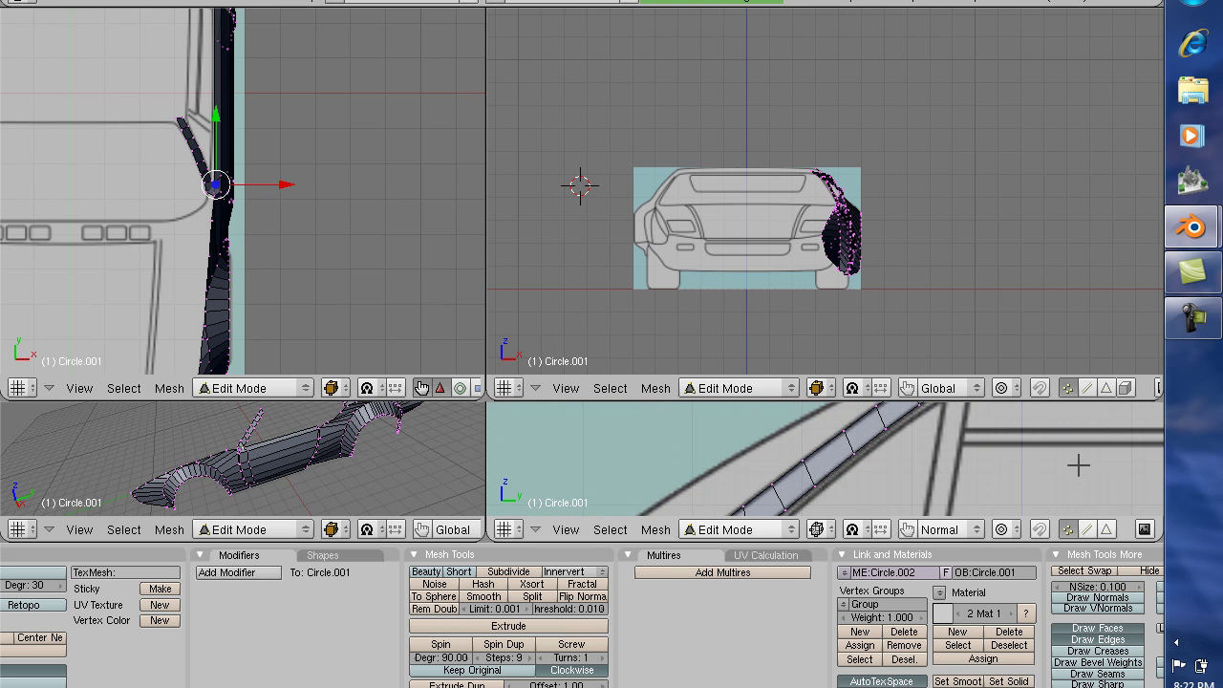
pyautogui.scroll(1, 1069, 466)
pyautogui.scroll(-1, 1071, 467)
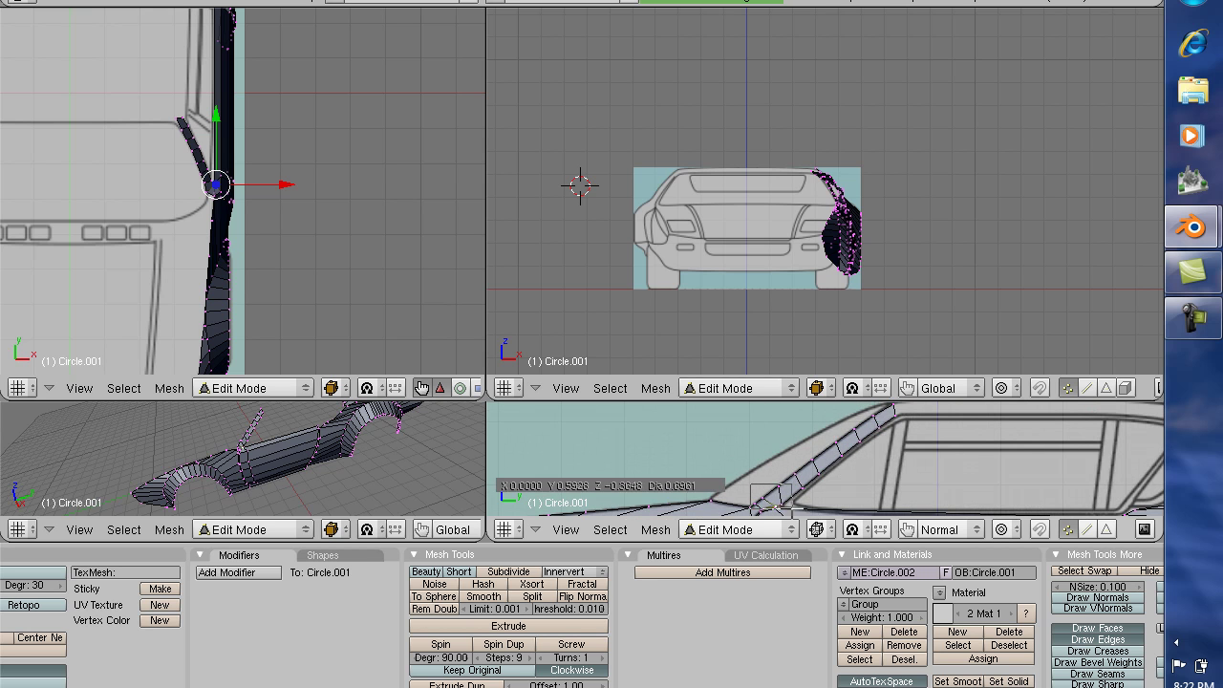
pyautogui.press('KP_Decimal')
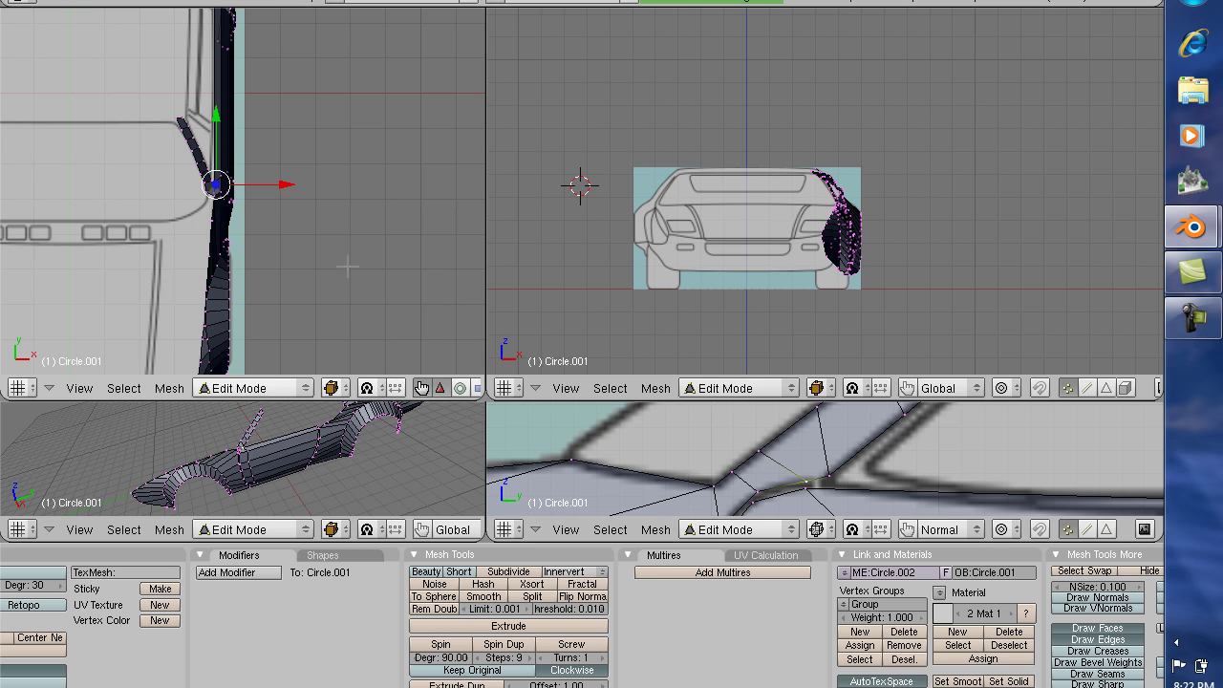
pyautogui.scroll(-3, 262, 151)
pyautogui.scroll(6, 286, 153)
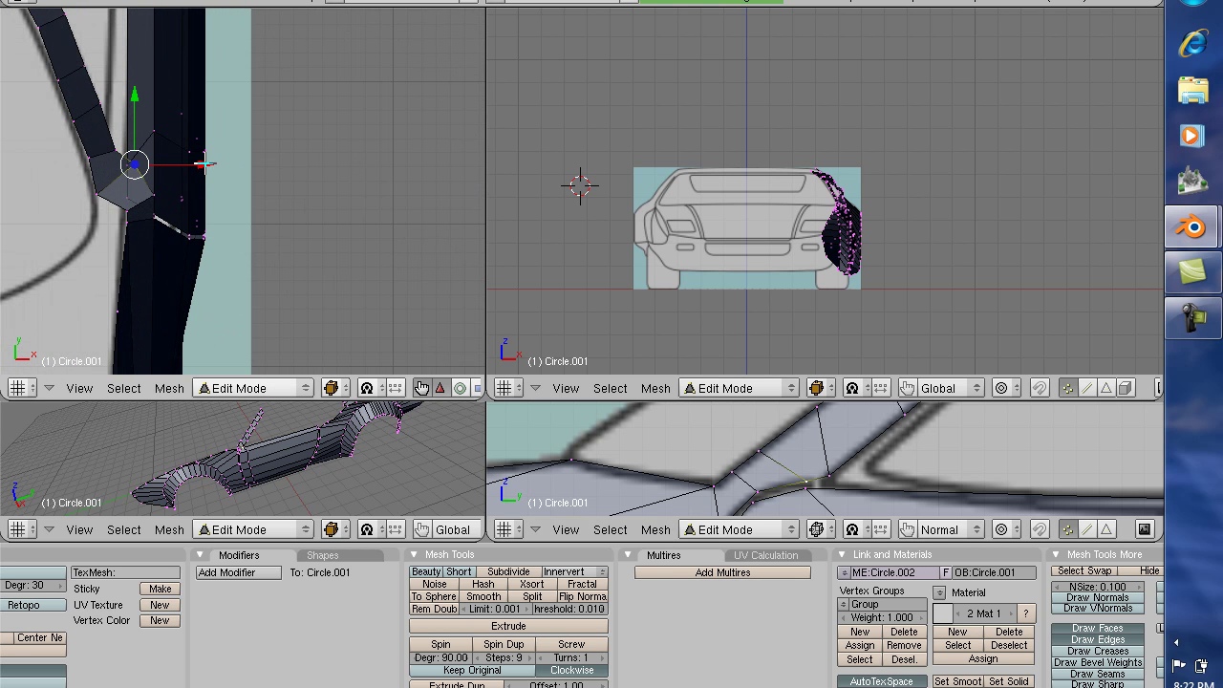
pyautogui.moveTo(204, 165)
pyautogui.mouseDown()
pyautogui.moveTo(190, 163)
pyautogui.moveTo(204, 169)
pyautogui.mouseUp()
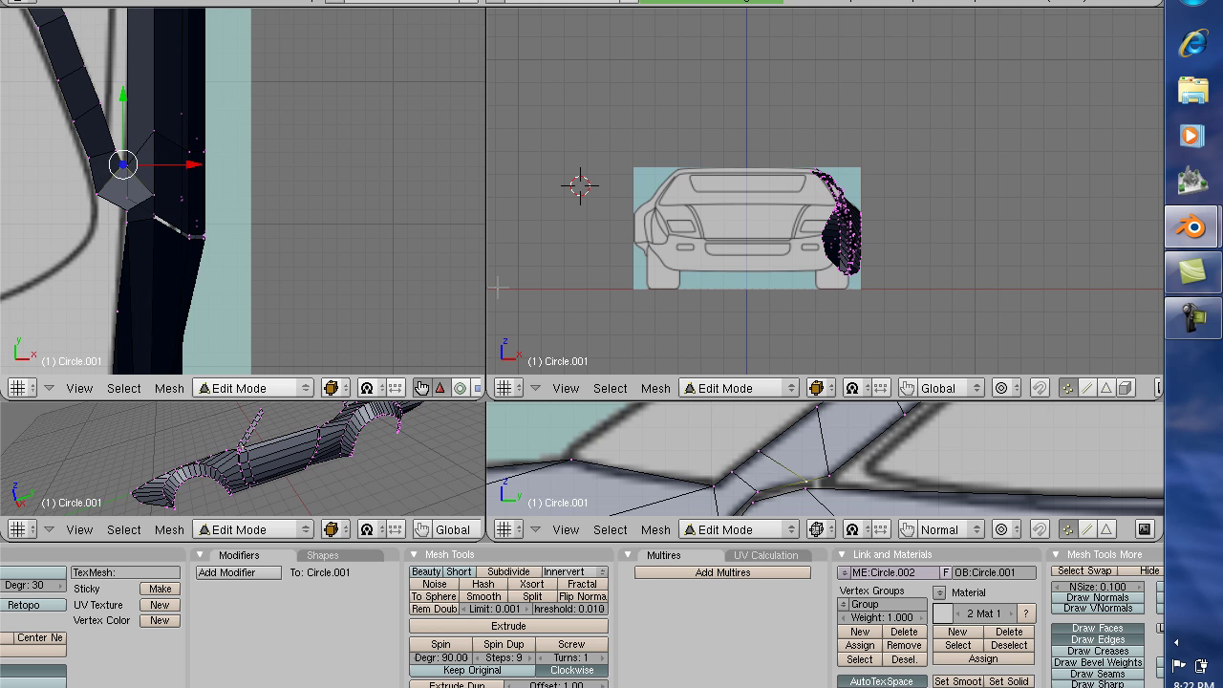
# Step: Move two more window-edge vertices left along X onto the blueprint side outline
pyautogui.rightClick(757, 447)
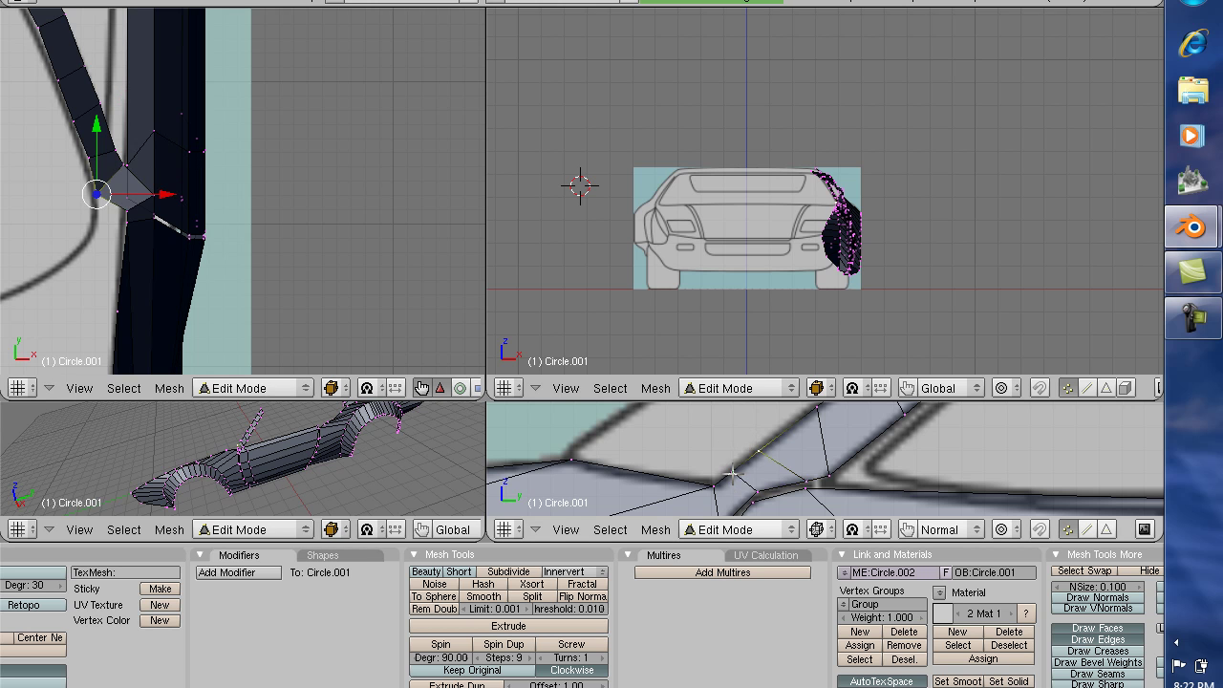
pyautogui.rightClick(732, 473)
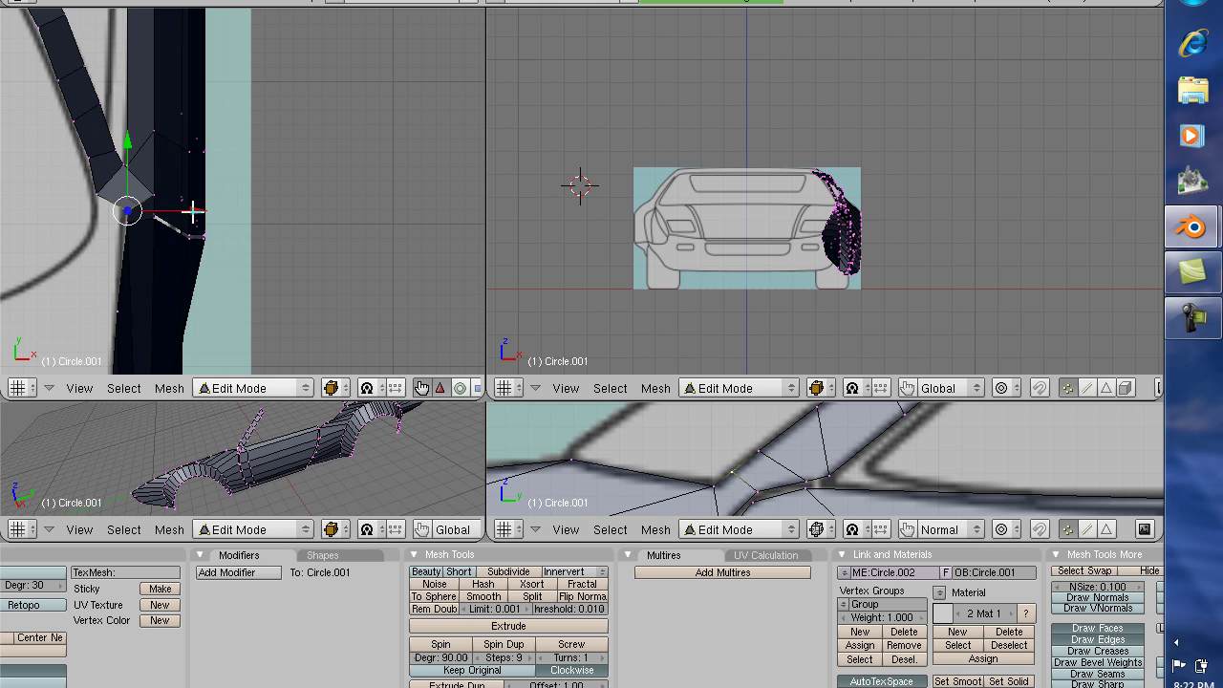
pyautogui.moveTo(187, 209); pyautogui.dragTo(162, 224)
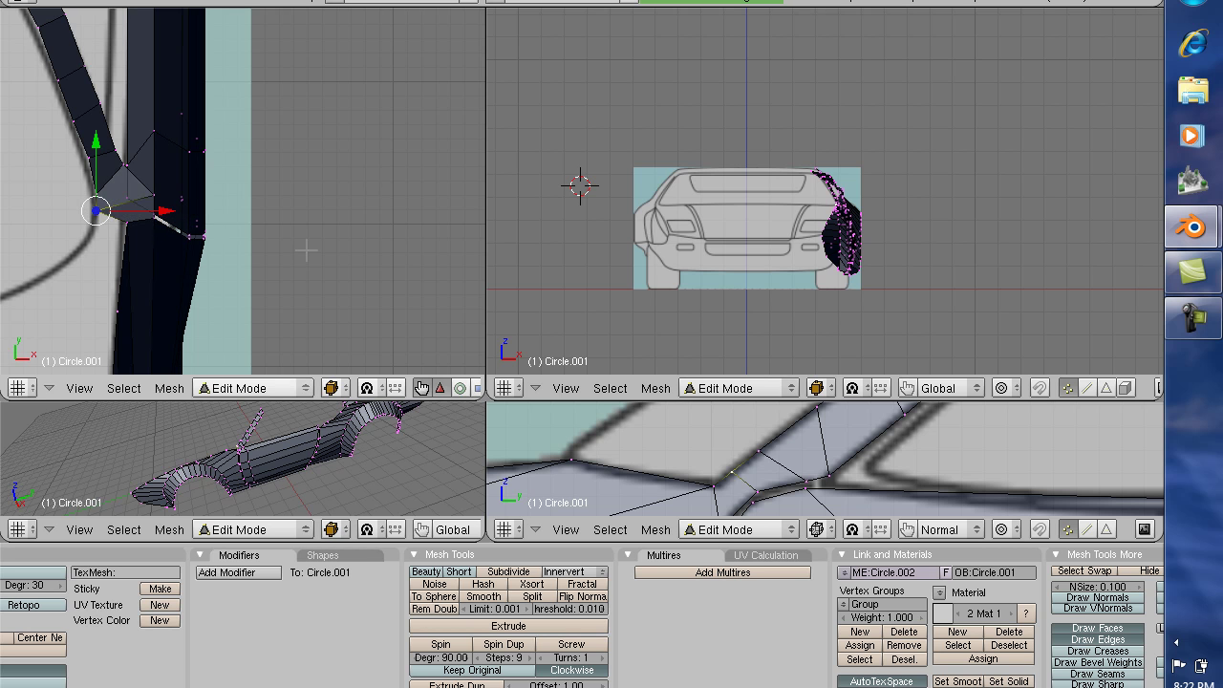
pyautogui.rightClick(755, 493)
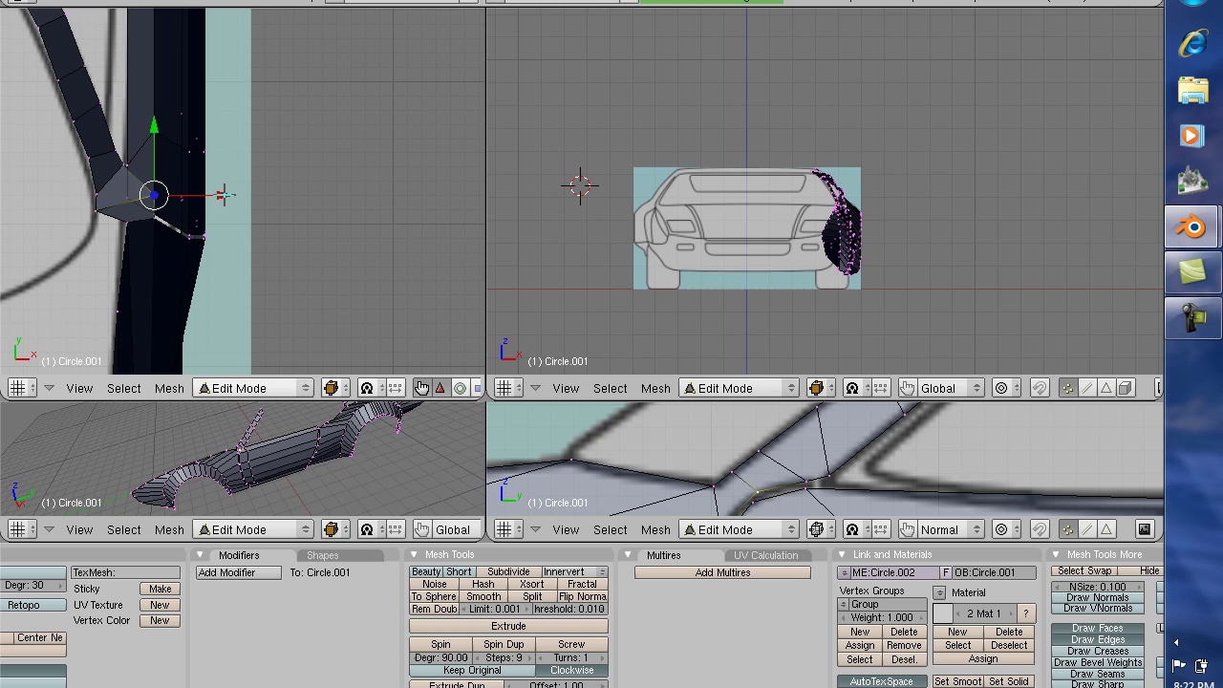
pyautogui.moveTo(223, 195); pyautogui.dragTo(186, 224)
pyautogui.rightClick(129, 225)
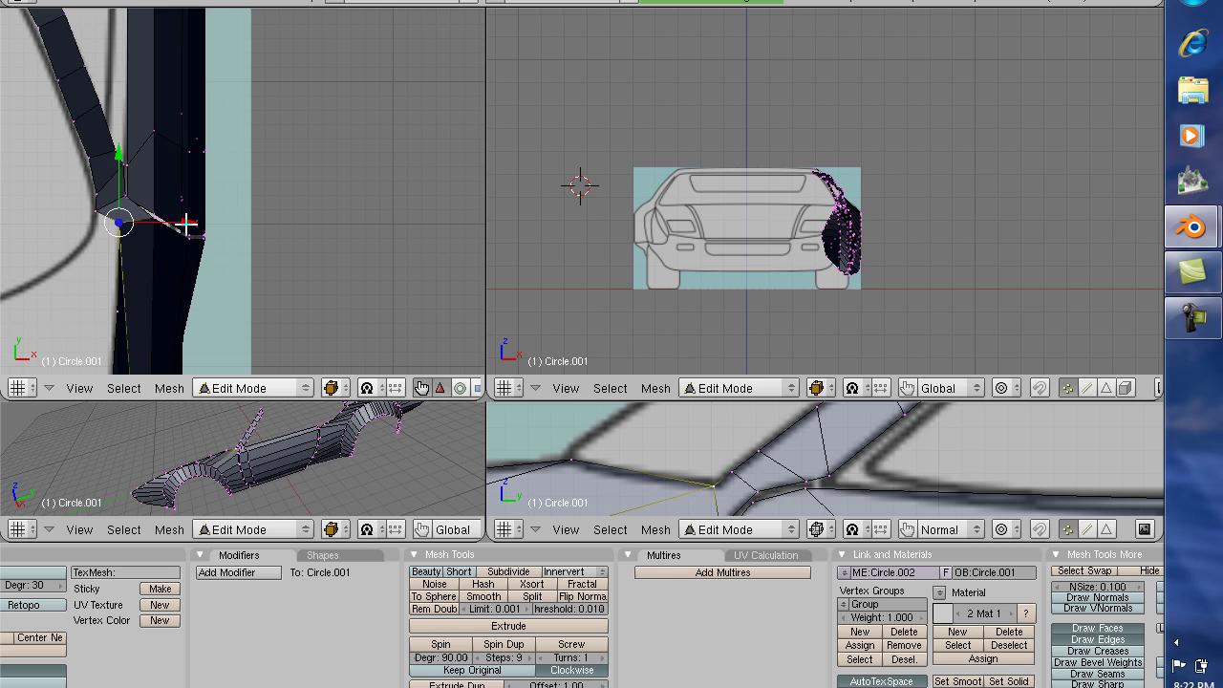
# Step: Nudge the top pillar-strip vertex −0.125 along X, then put Circle.001 into Weight Paint mode
pyautogui.scroll(1, 822, 191)
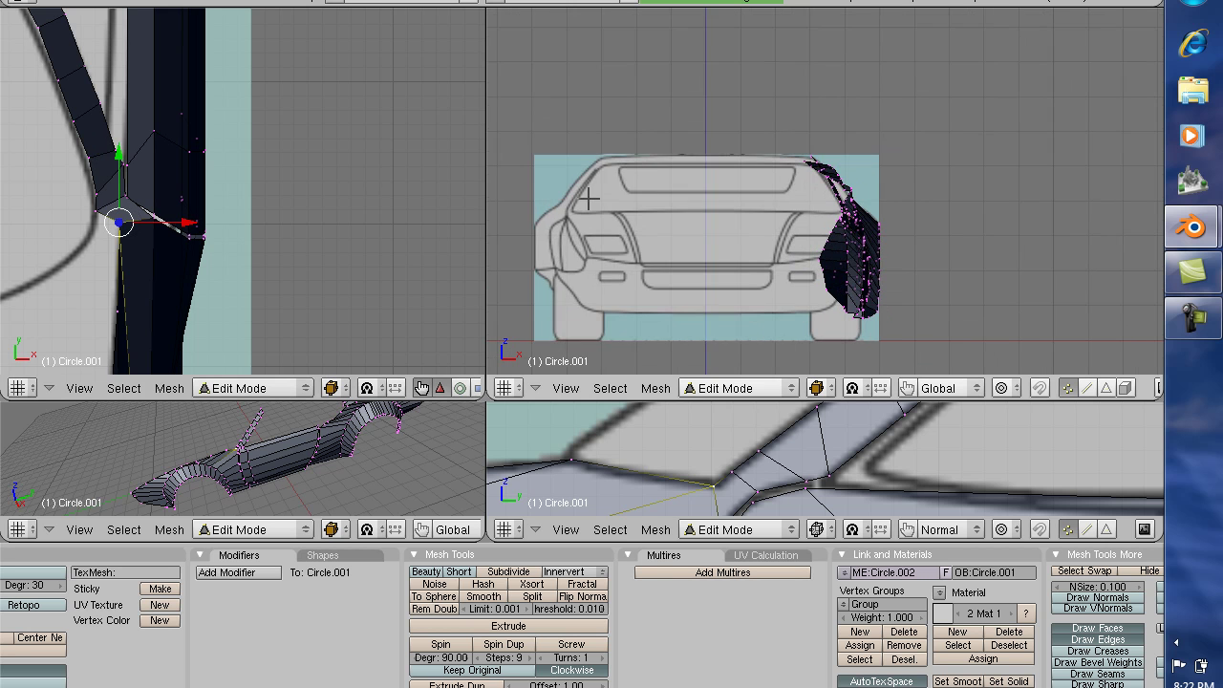
pyautogui.scroll(-6, 406, 150)
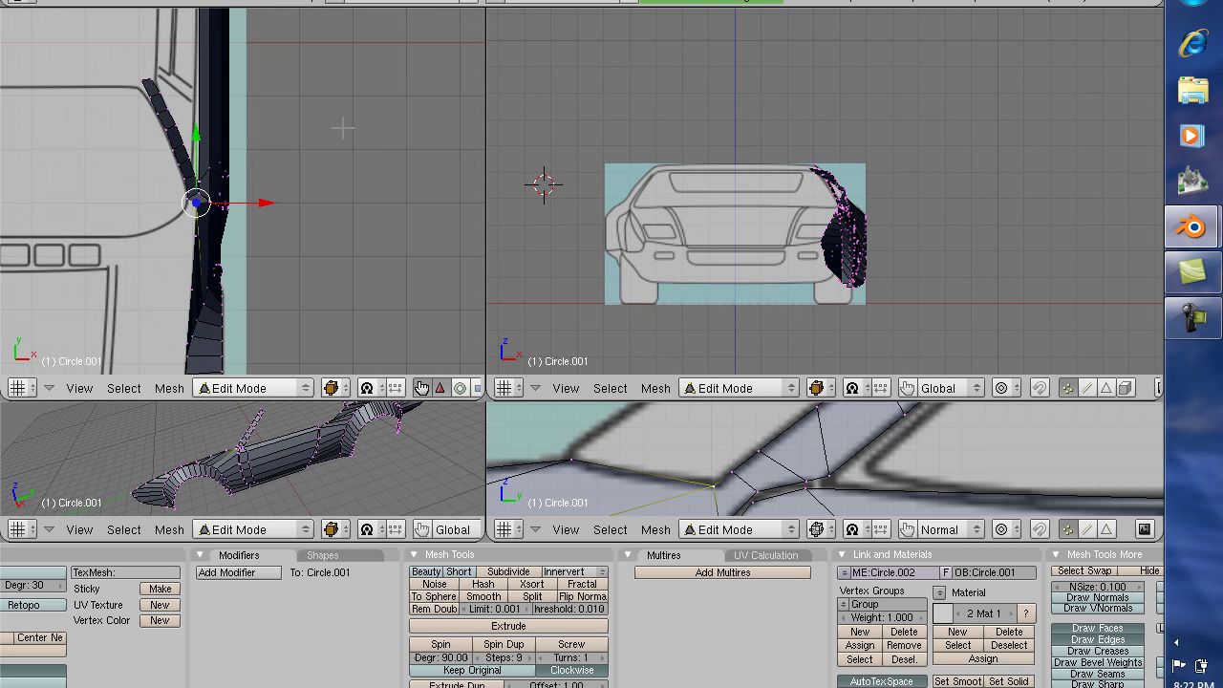
pyautogui.rightClick(150, 97)
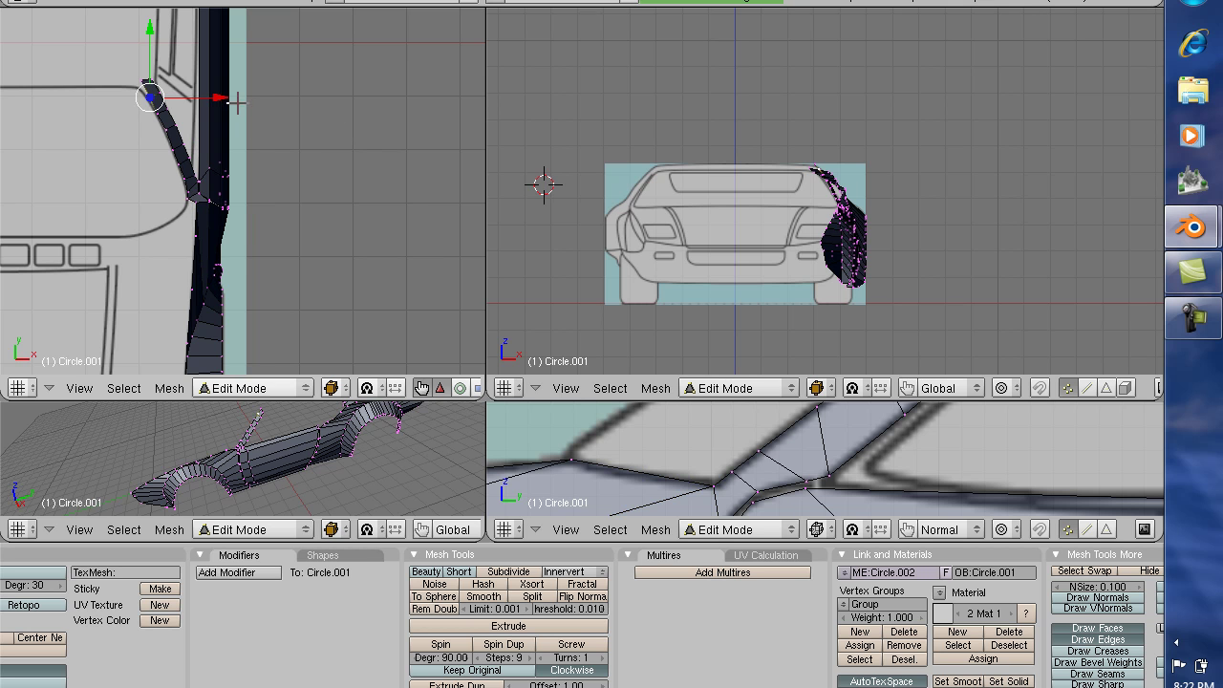
pyautogui.moveTo(222, 95); pyautogui.dragTo(214, 92)
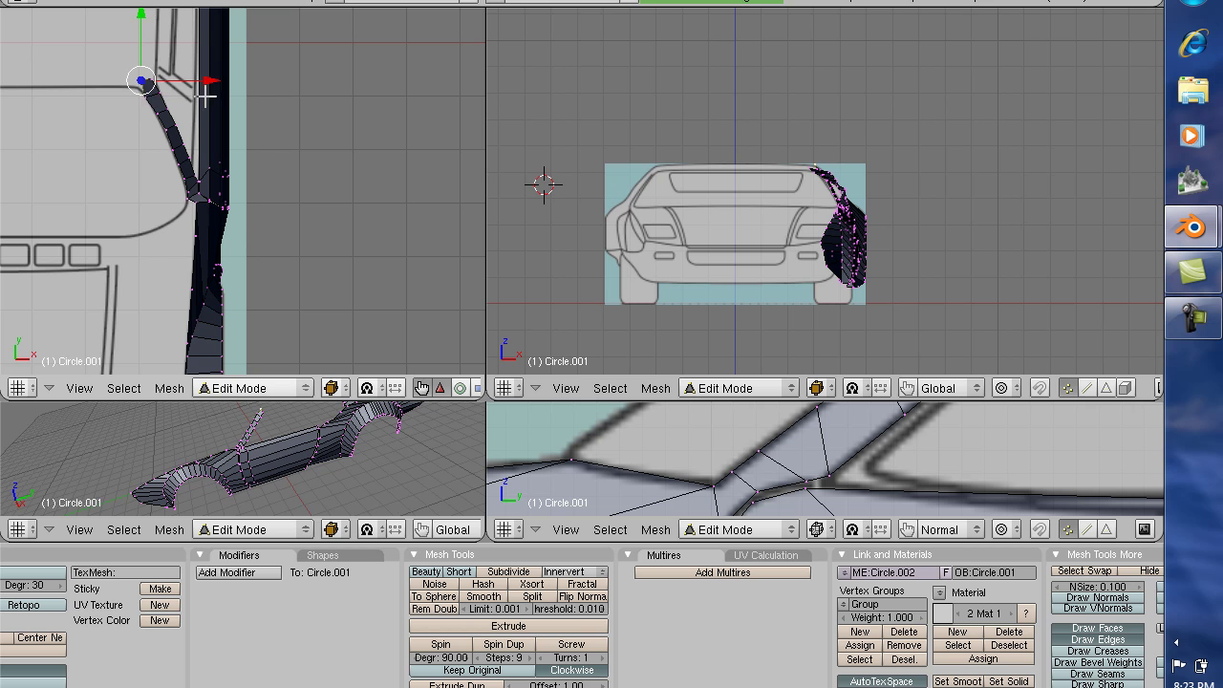
pyautogui.moveTo(210, 79); pyautogui.dragTo(203, 81)
pyautogui.hotkey('ctrl', 'Tab')
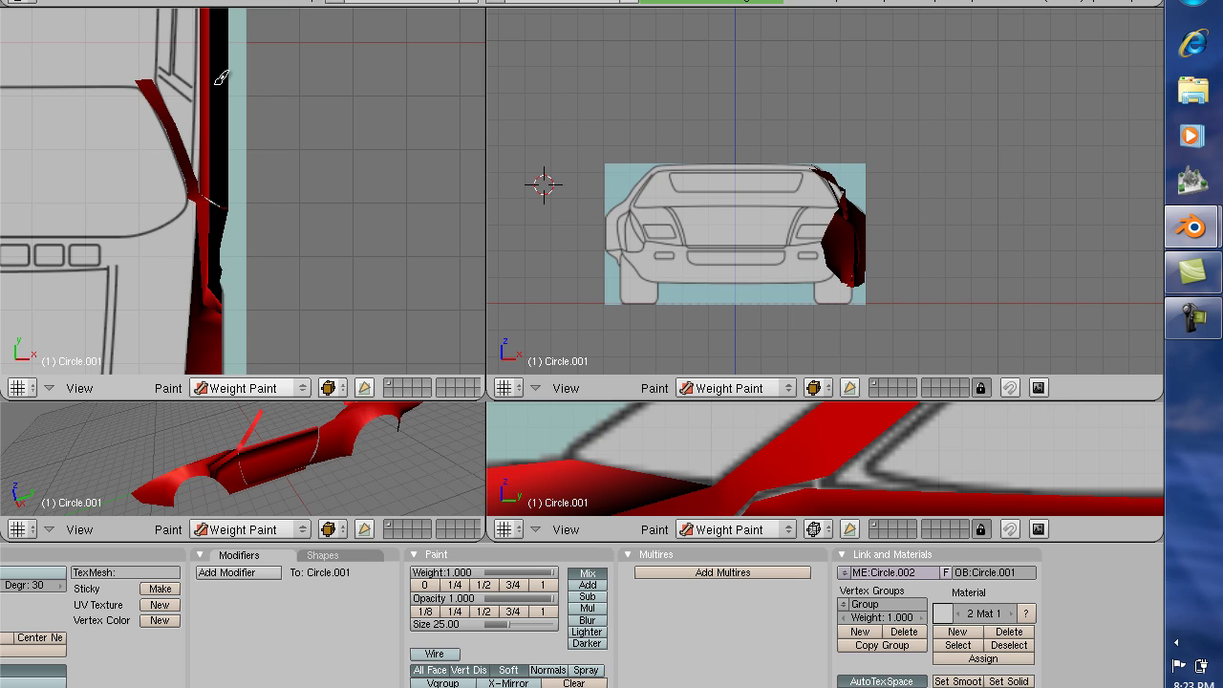